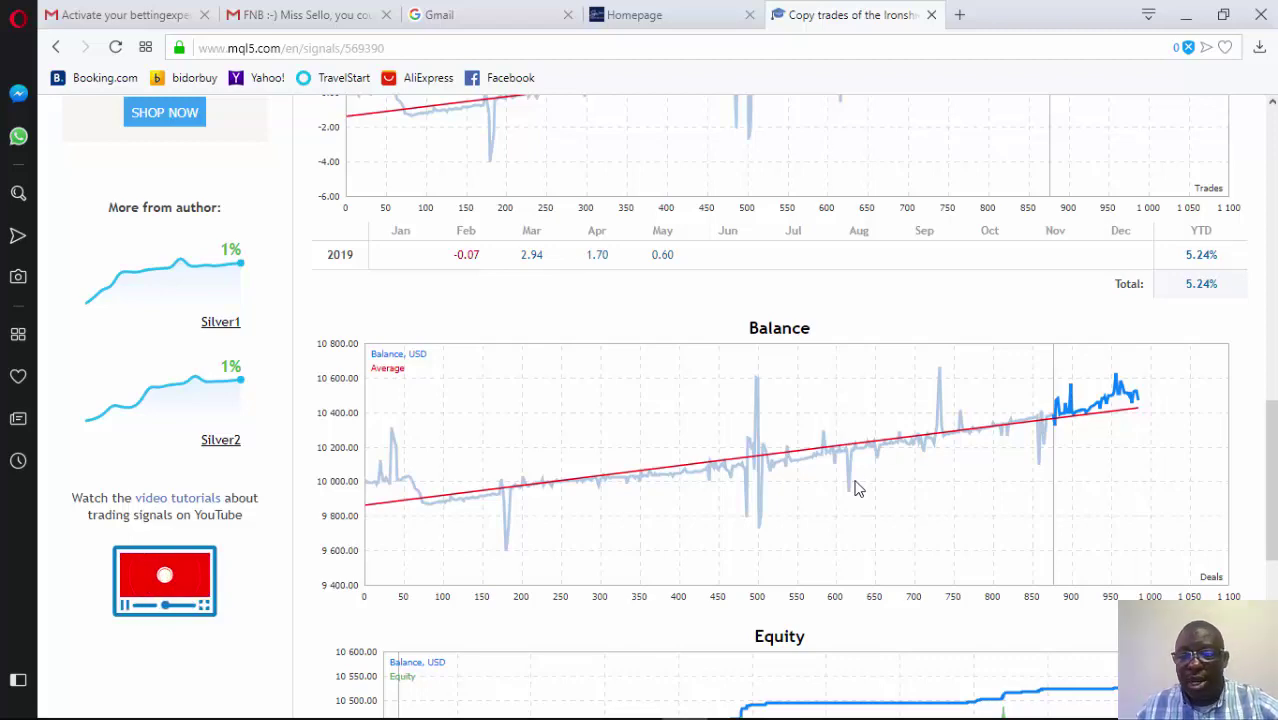
left_click_drag(1270, 470, 1270, 320)
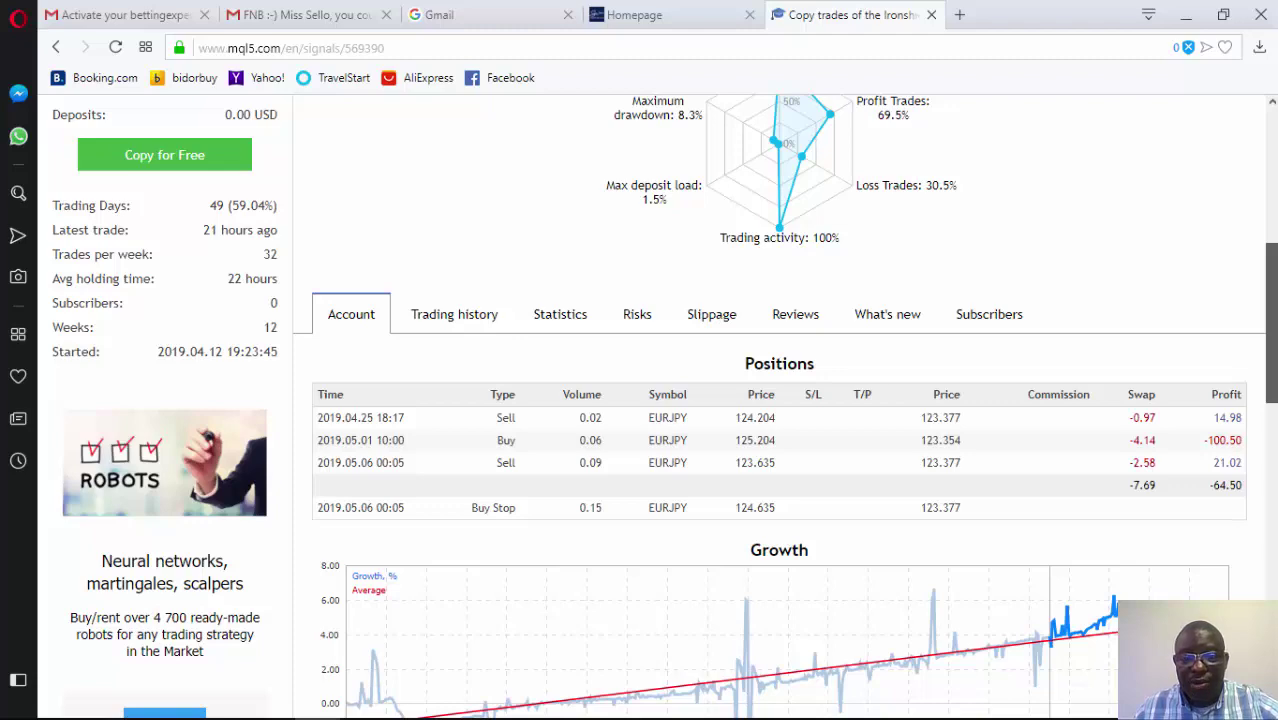
left_click_drag(1272, 300, 1272, 350)
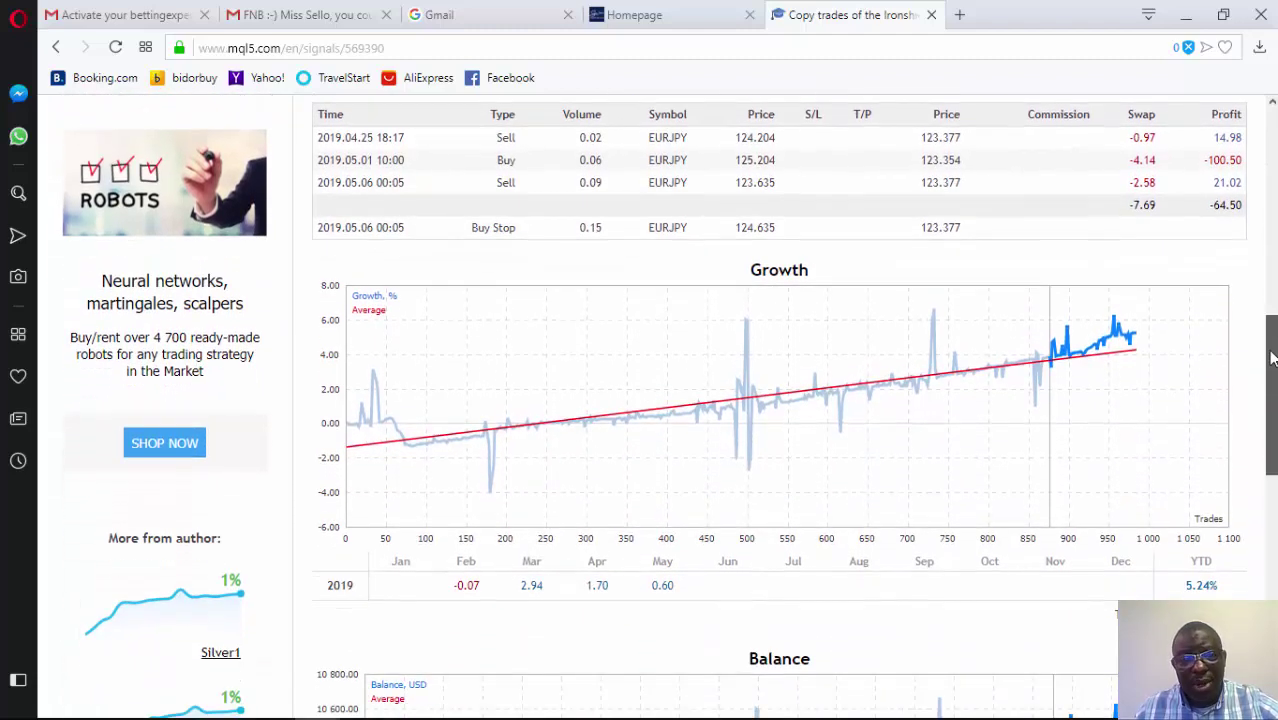
left_click_drag(1272, 352, 1272, 400)
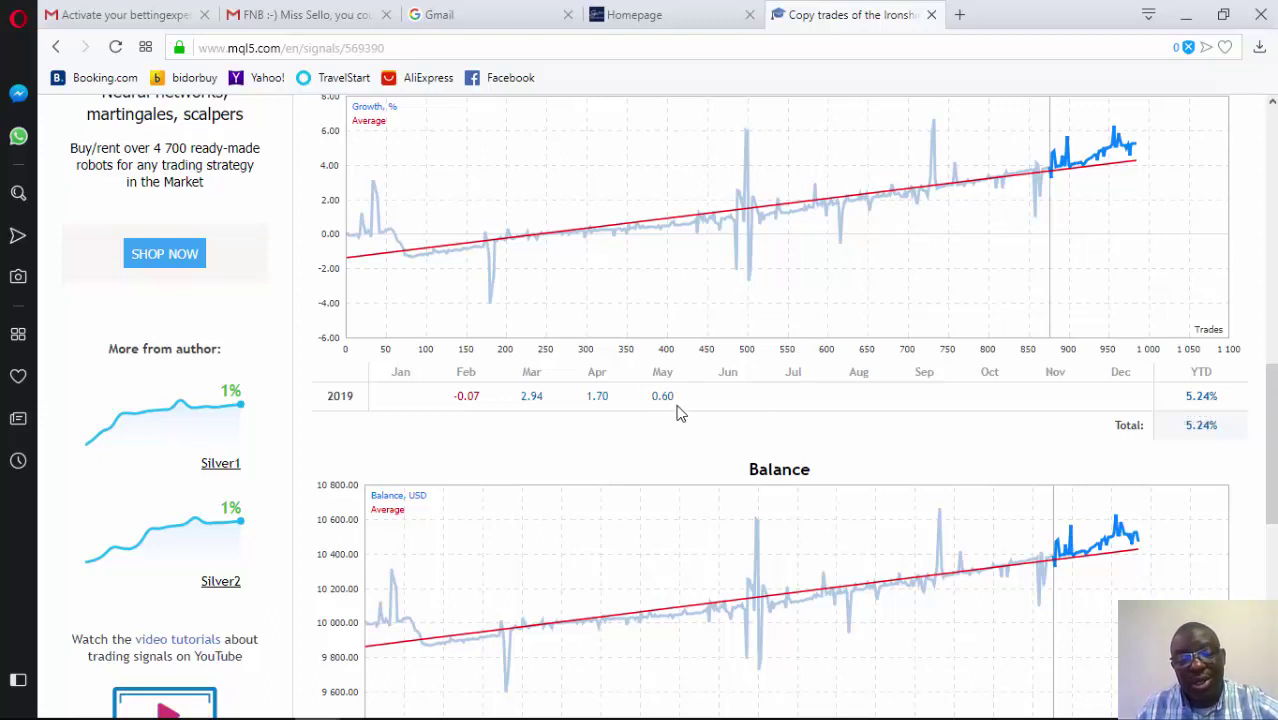
mouse_move(662, 585)
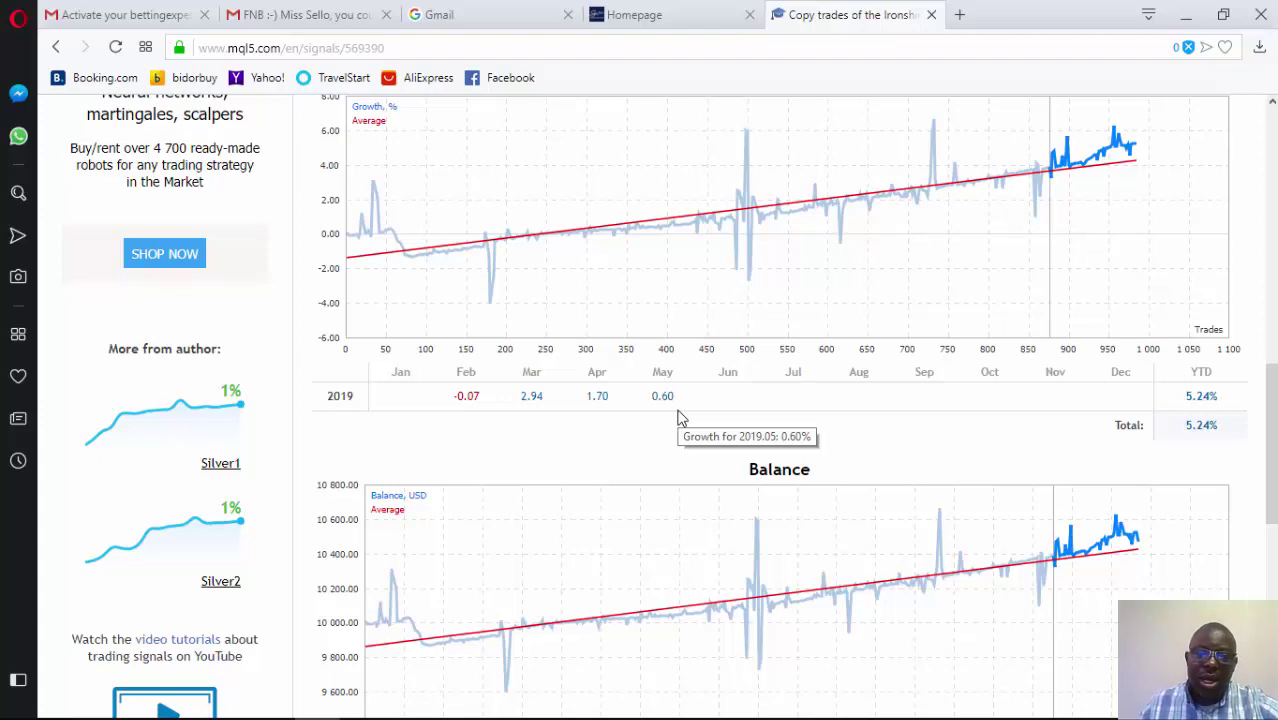
scroll(679, 414, "down", 1)
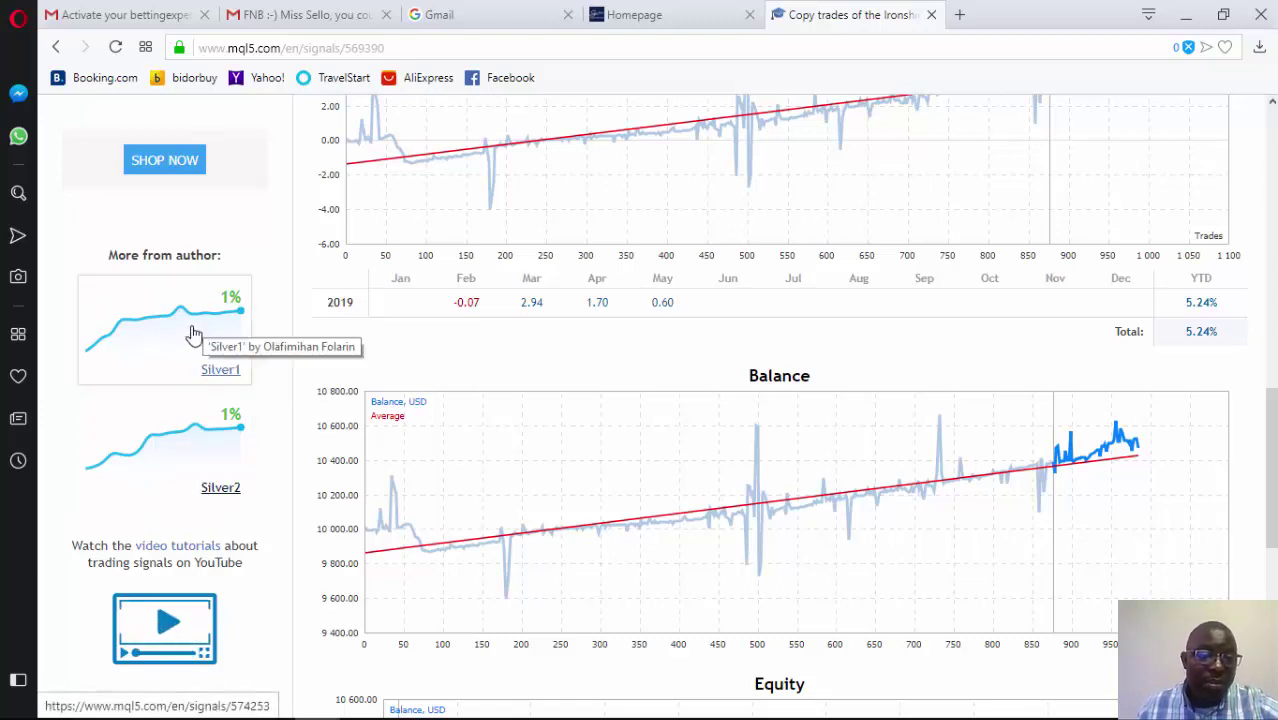
Step: Open the Silver1 signal page, then connect automatically to the first Wi-Fi network
left_click(197, 347)
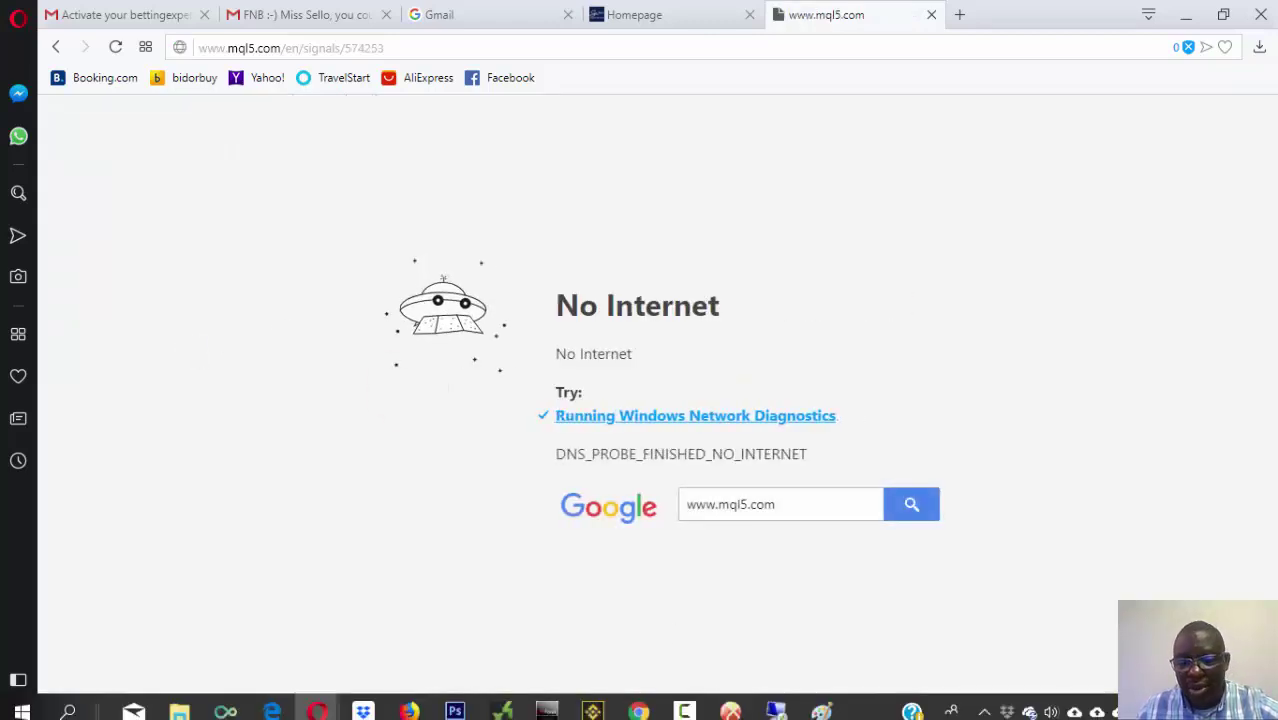
left_click(986, 701)
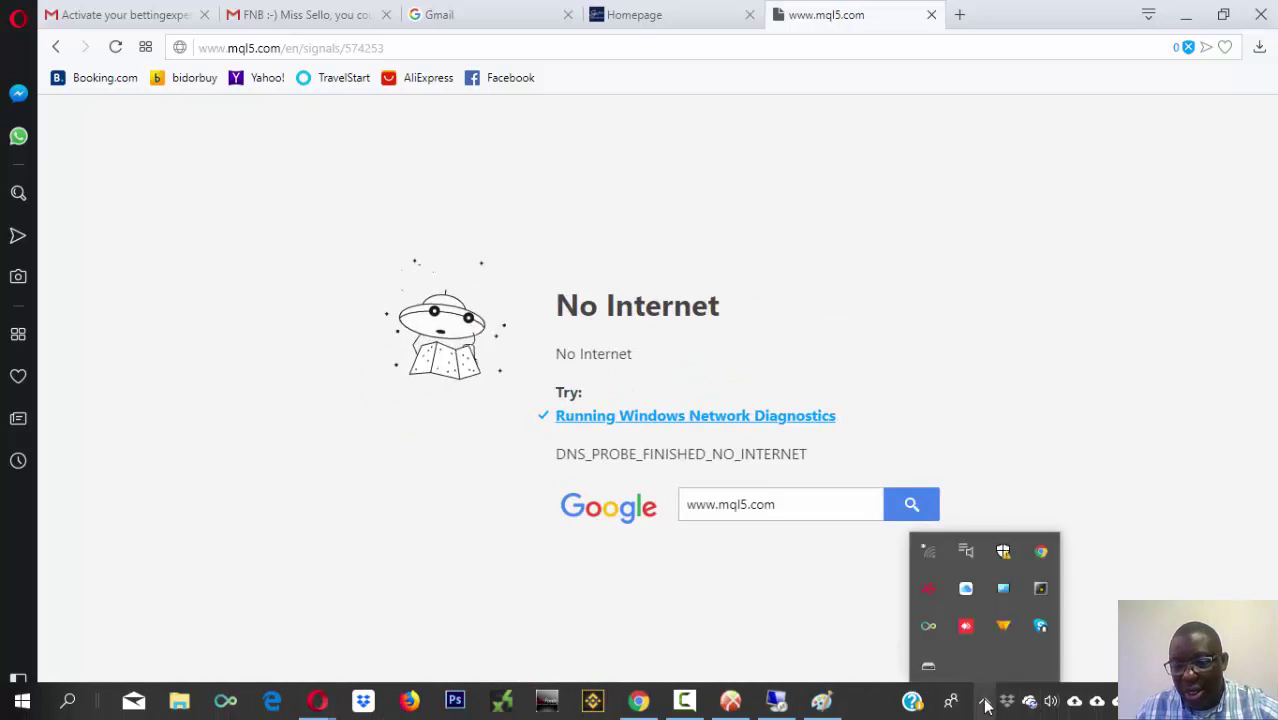
left_click(924, 546)
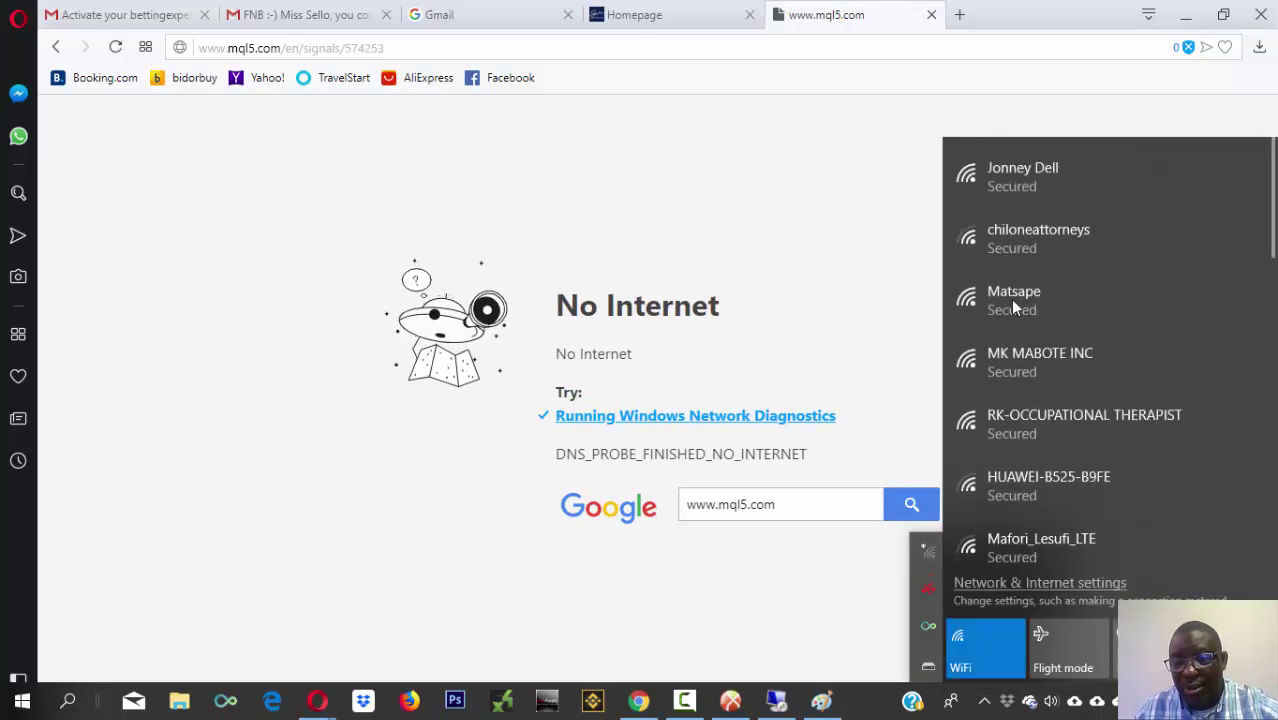
left_click(1020, 175)
left_click(1127, 221)
left_click(1161, 259)
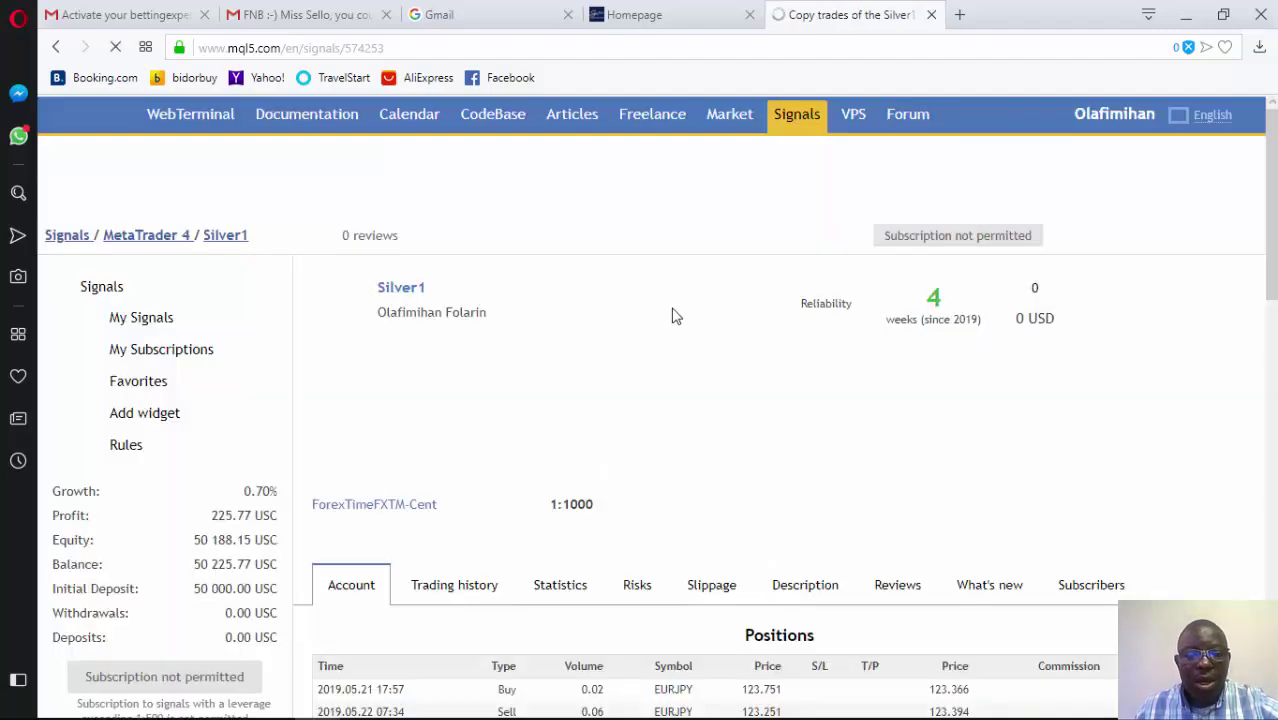
scroll(924, 242, "down", 3)
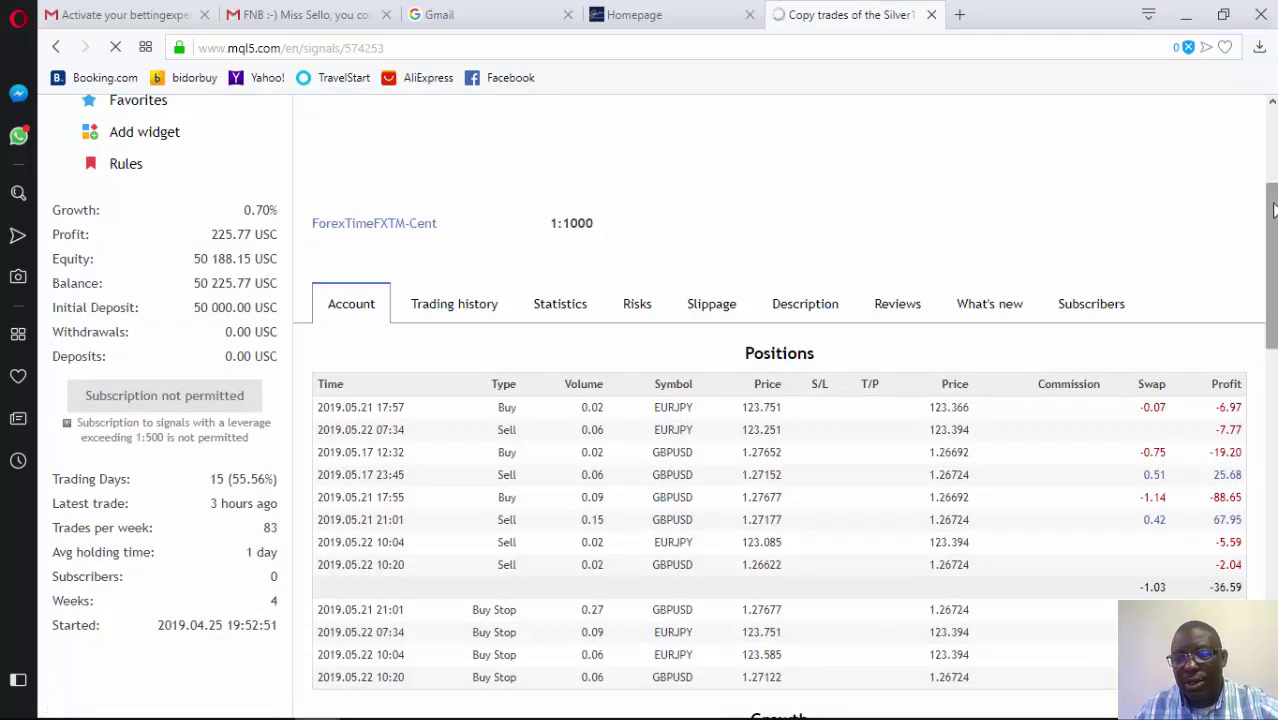
left_click_drag(1272, 208, 1272, 165)
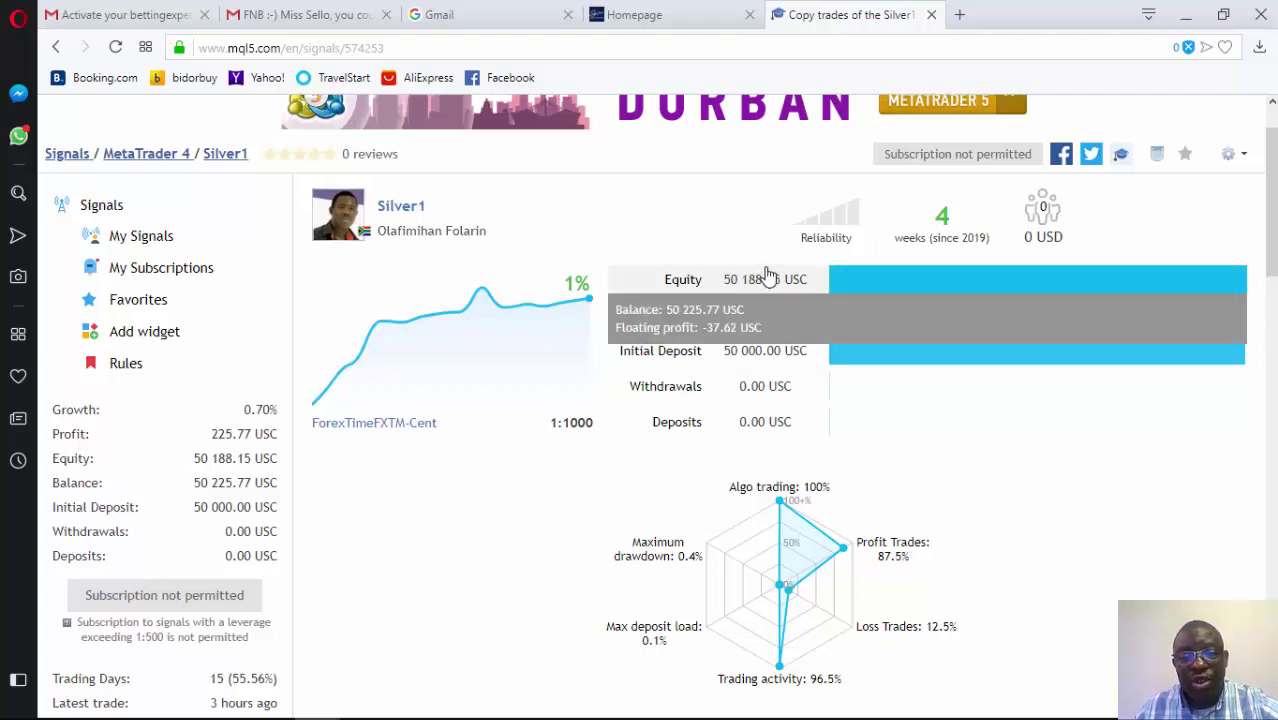
mouse_move(727, 386)
scroll(789, 428, "down", 3)
scroll(789, 428, "down", 3)
scroll(770, 417, "down", 3)
scroll(770, 417, "down", 2)
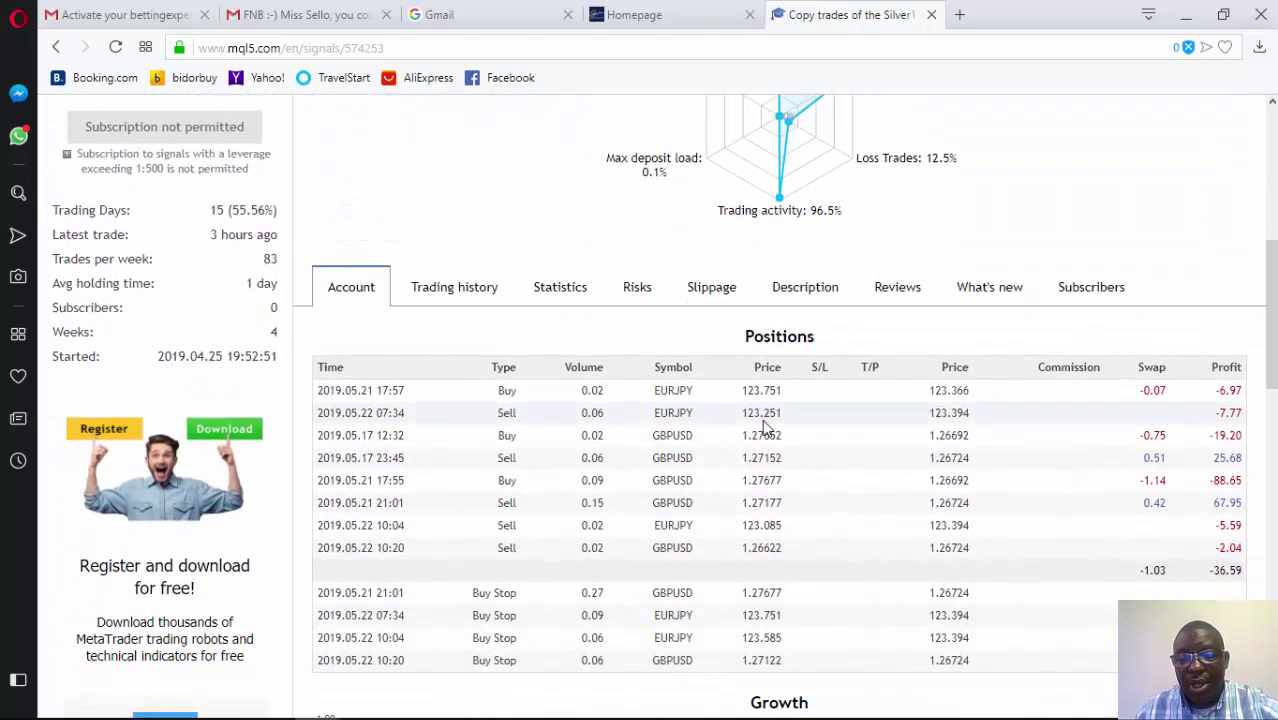
scroll(765, 427, "down", 3)
scroll(830, 434, "down", 2)
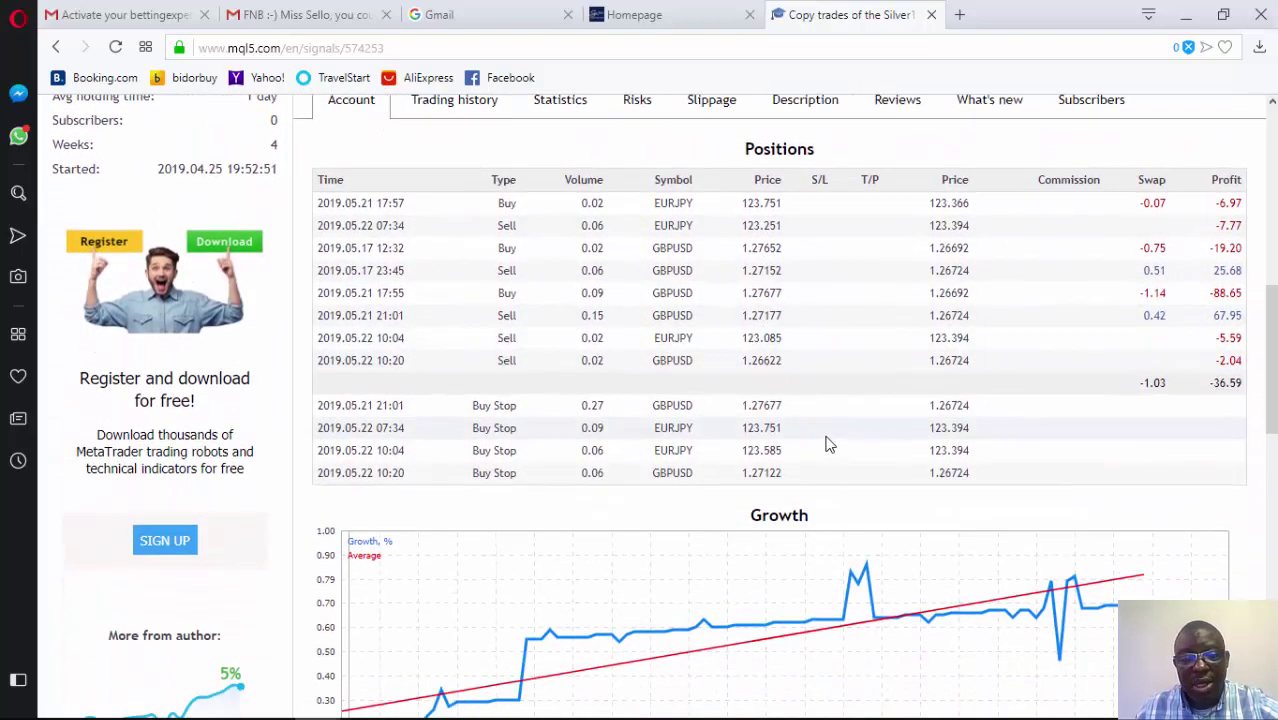
scroll(757, 362, "down", 1)
scroll(757, 362, "up", 1)
scroll(750, 365, "down", 2)
scroll(745, 372, "down", 2)
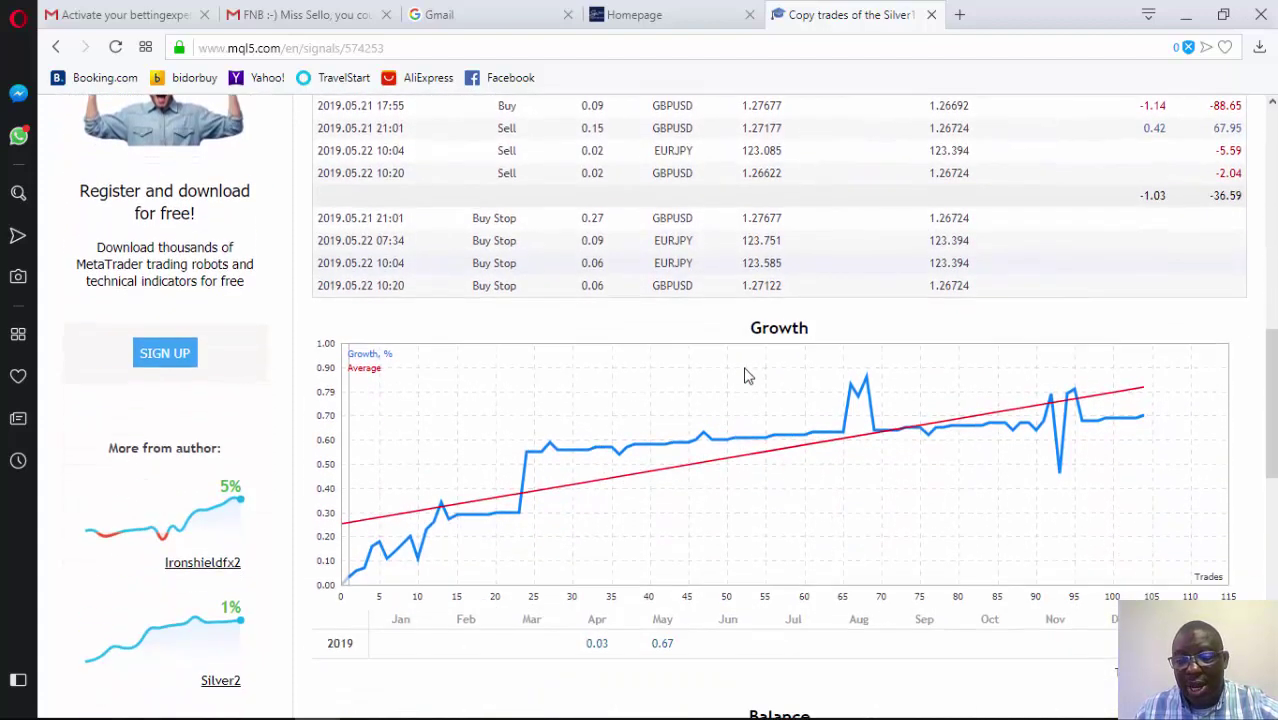
scroll(720, 380, "down", 1)
scroll(127, 578, "down", 1)
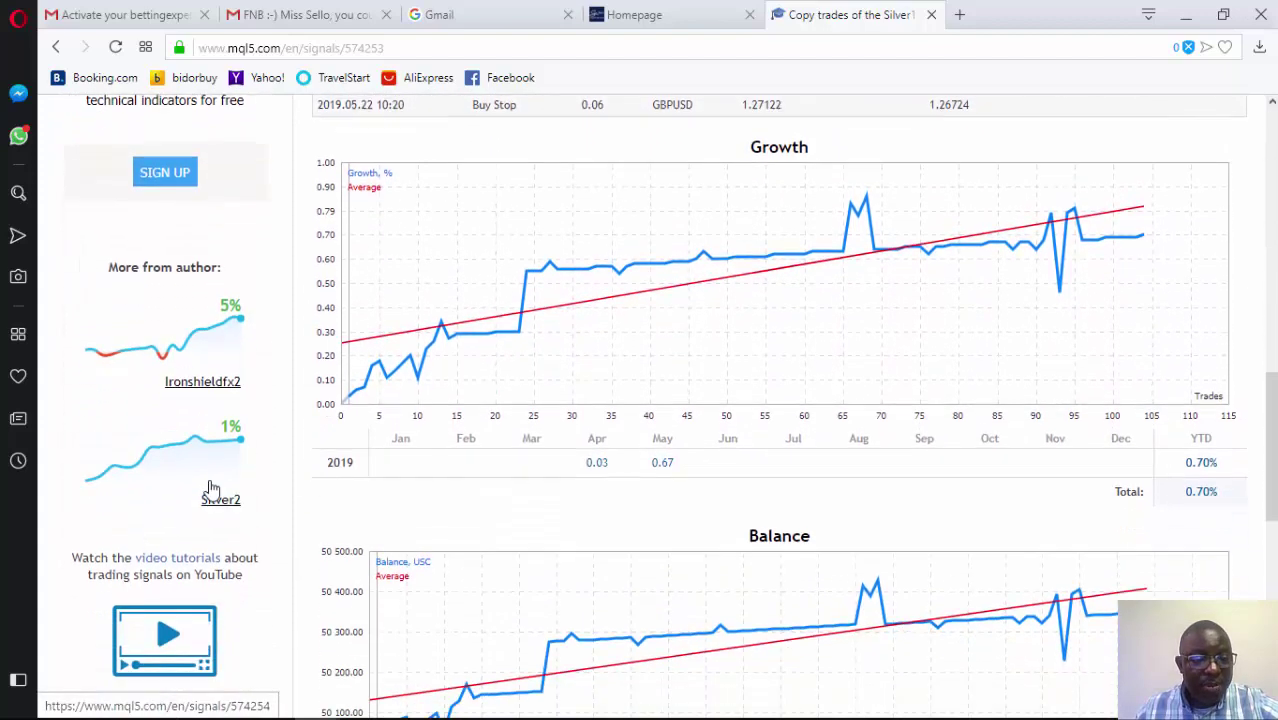
Step: Open the author's Silver2 signal page from the More from author cards
left_click(175, 445)
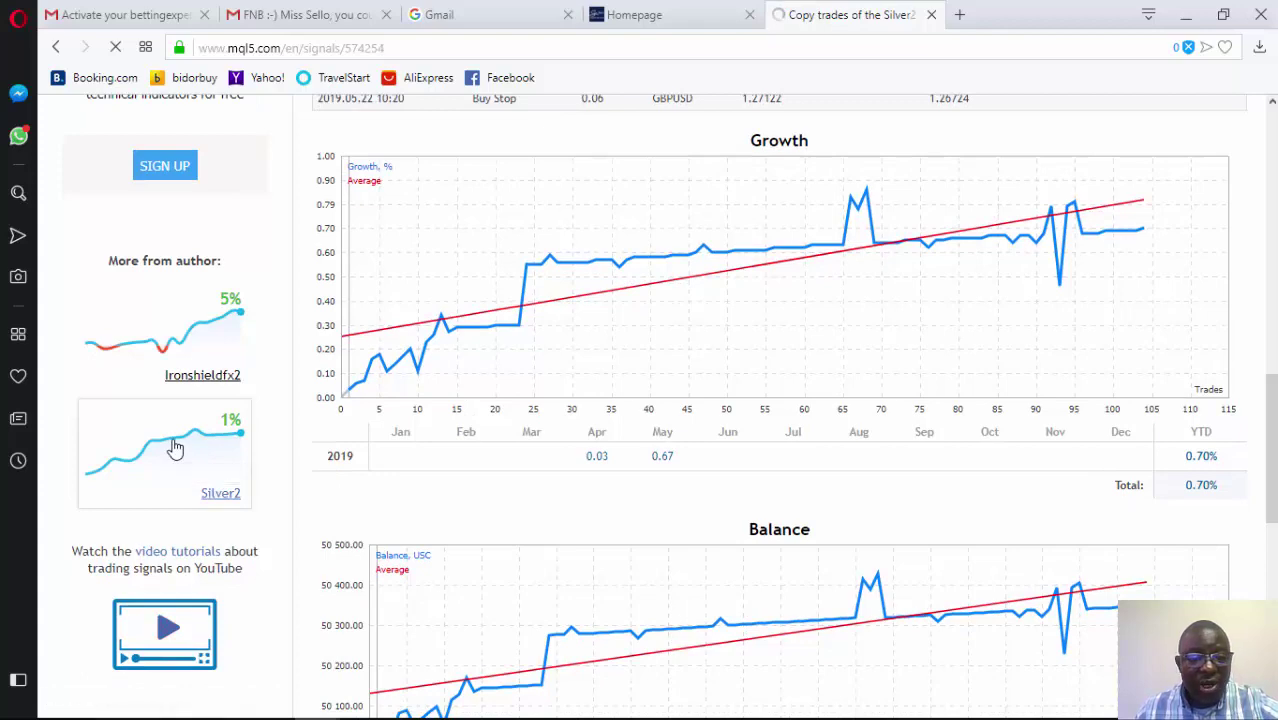
scroll(652, 424, "down", 1)
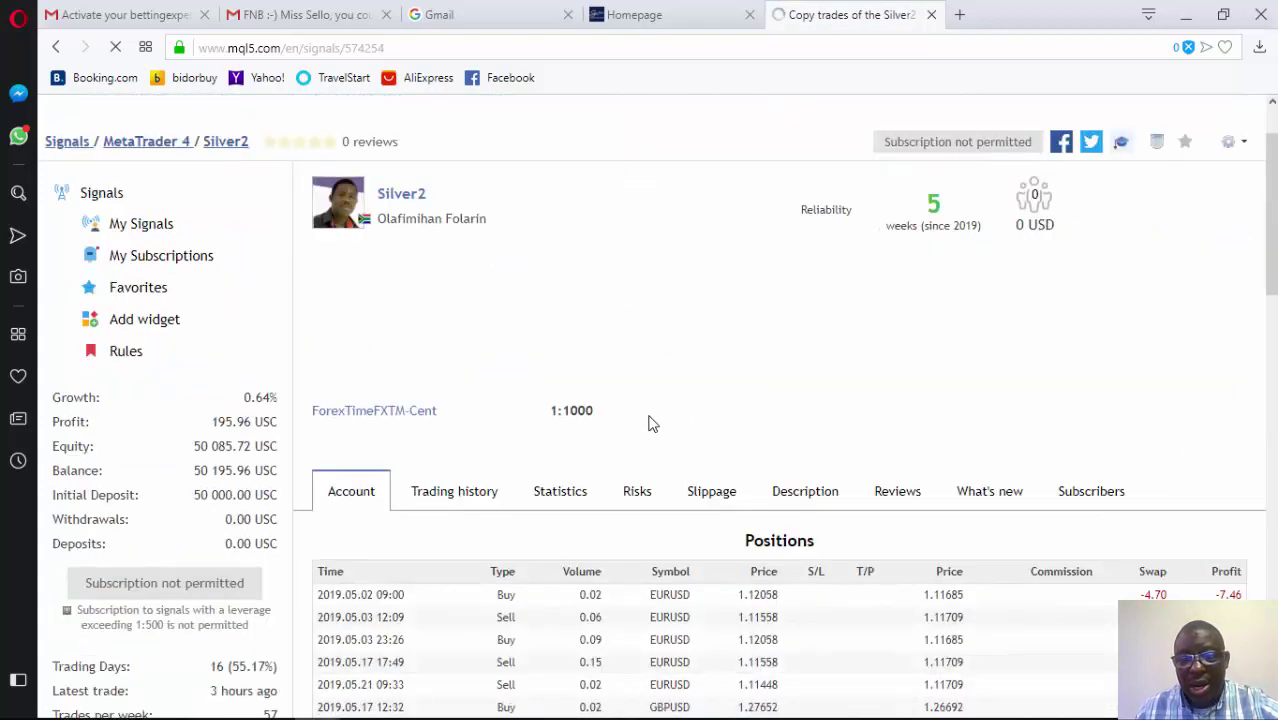
scroll(896, 290, "down", 1)
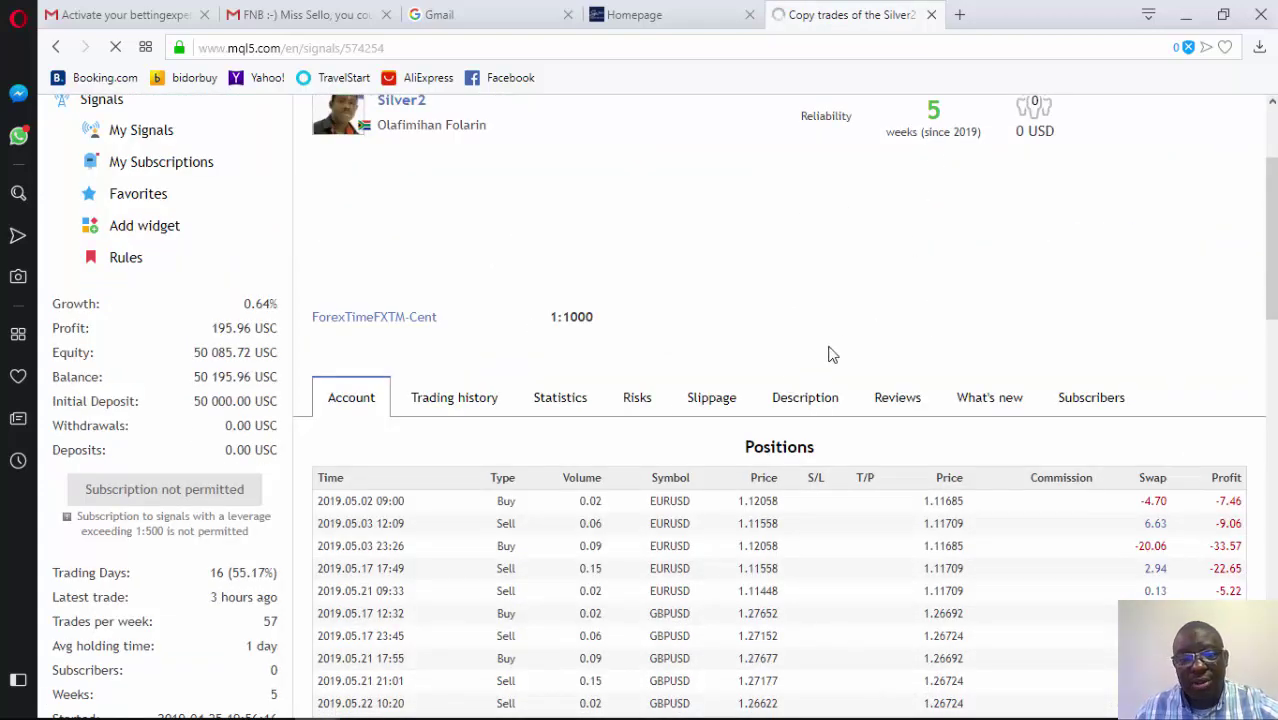
scroll(830, 350, "down", 2)
scroll(827, 357, "down", 2)
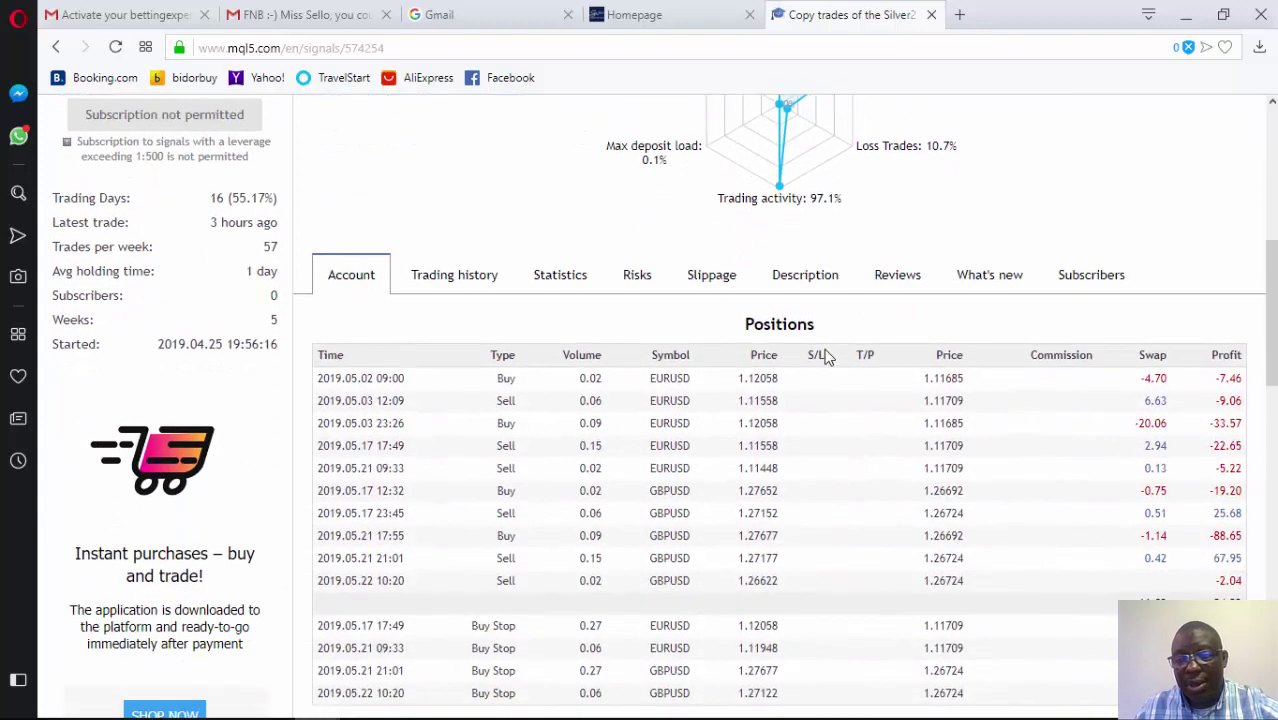
scroll(827, 357, "down", 1)
scroll(788, 385, "down", 1)
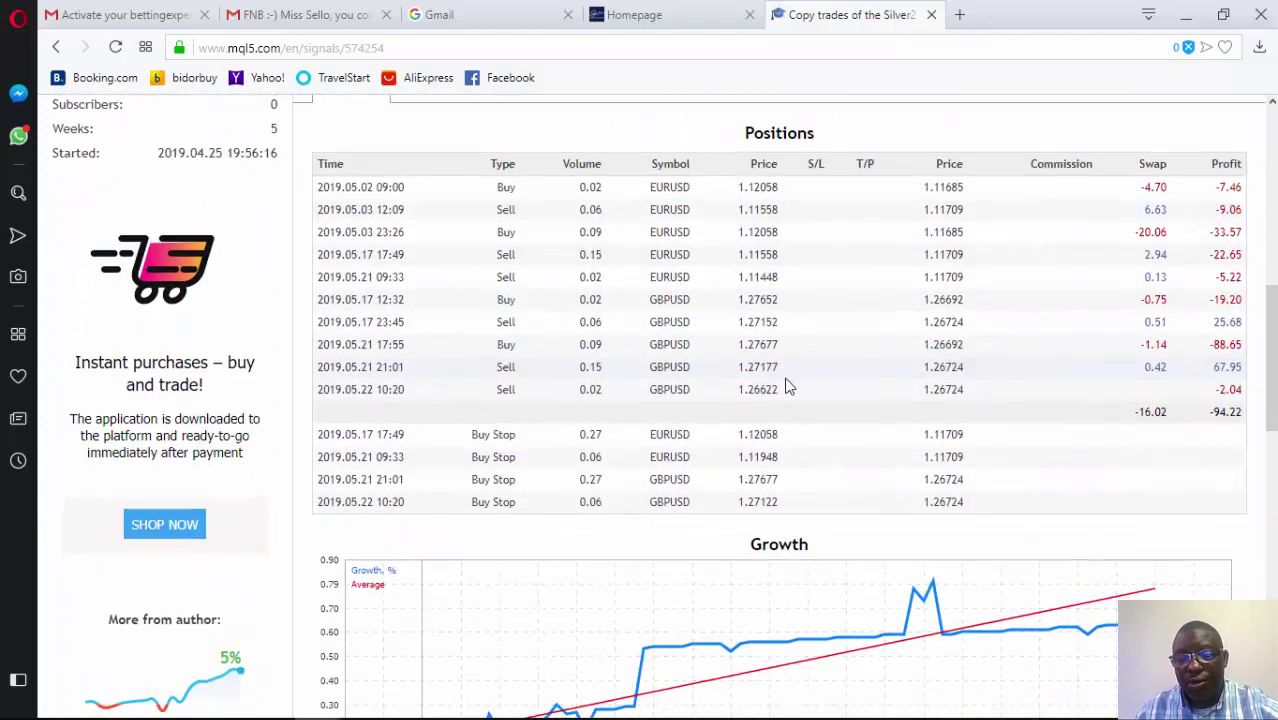
scroll(788, 385, "down", 1)
scroll(788, 385, "down", 1)
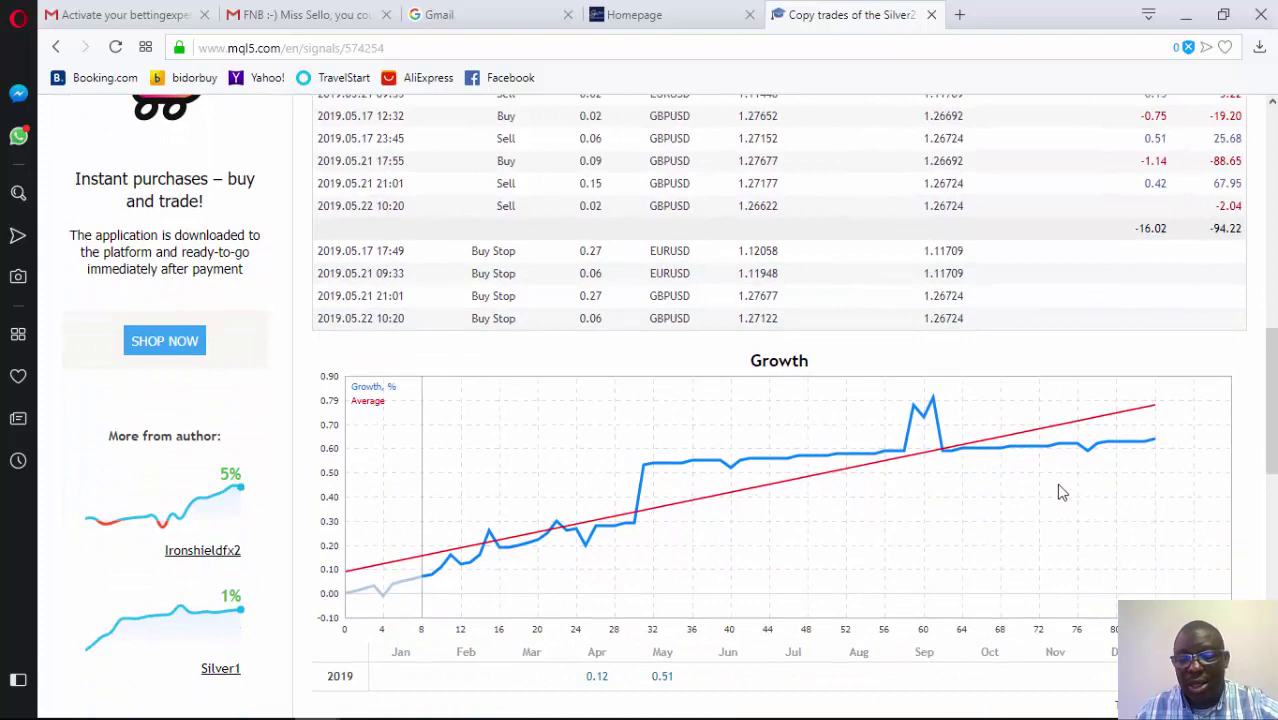
scroll(1127, 443, "down", 1)
scroll(1127, 443, "down", 1)
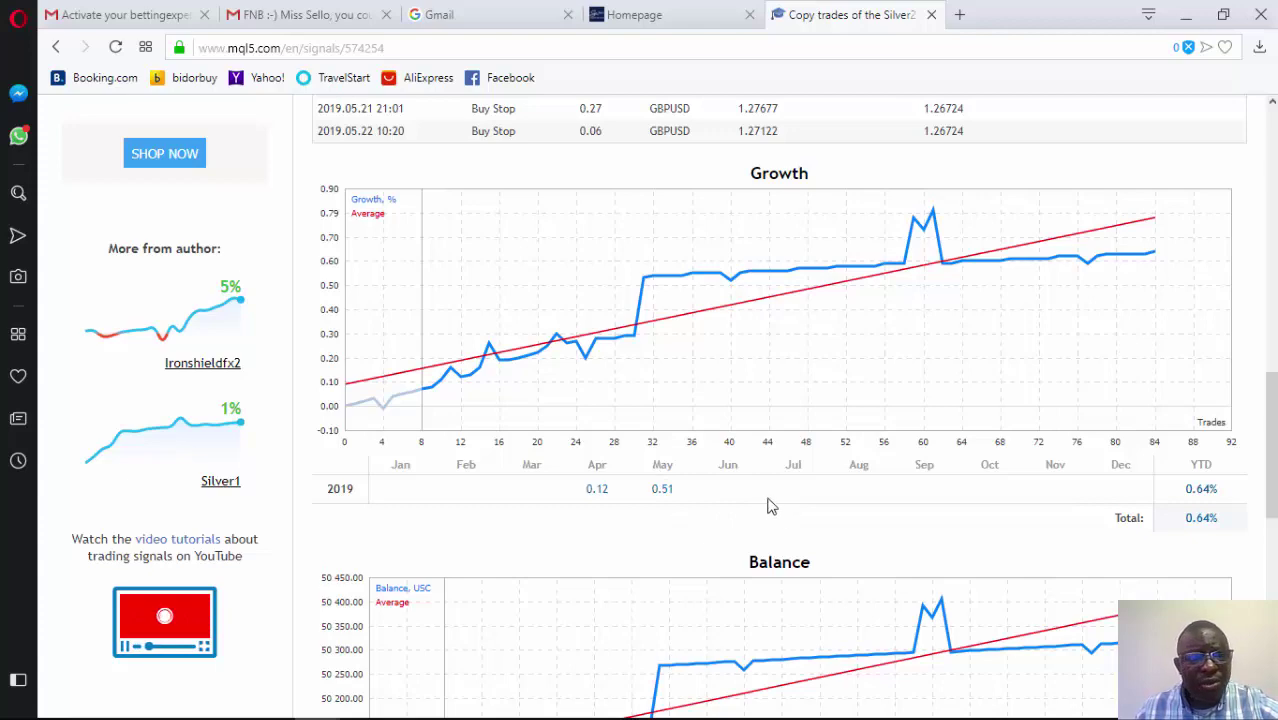
scroll(763, 512, "up", 3)
scroll(720, 512, "up", 3)
scroll(710, 512, "up", 3)
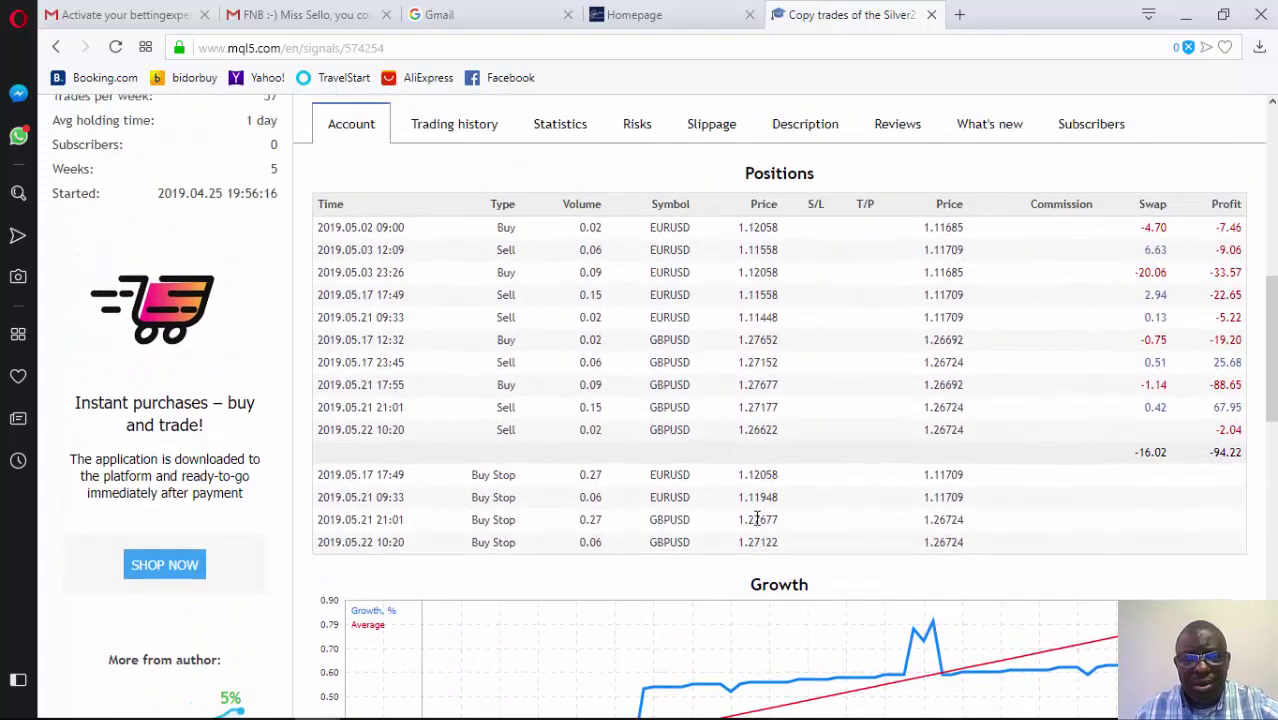
scroll(703, 514, "up", 3)
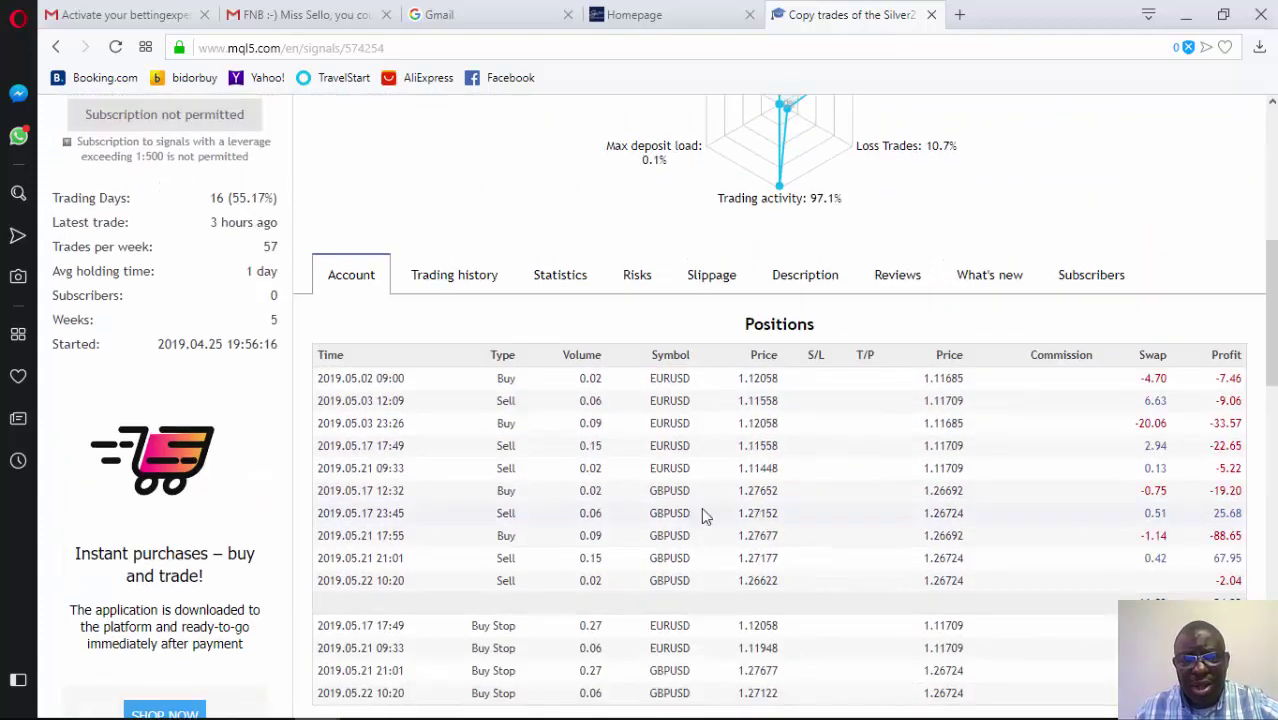
Step: Show Silver2's Risks tab with its deposit load, drawdown chart and trade statistics
left_click(636, 278)
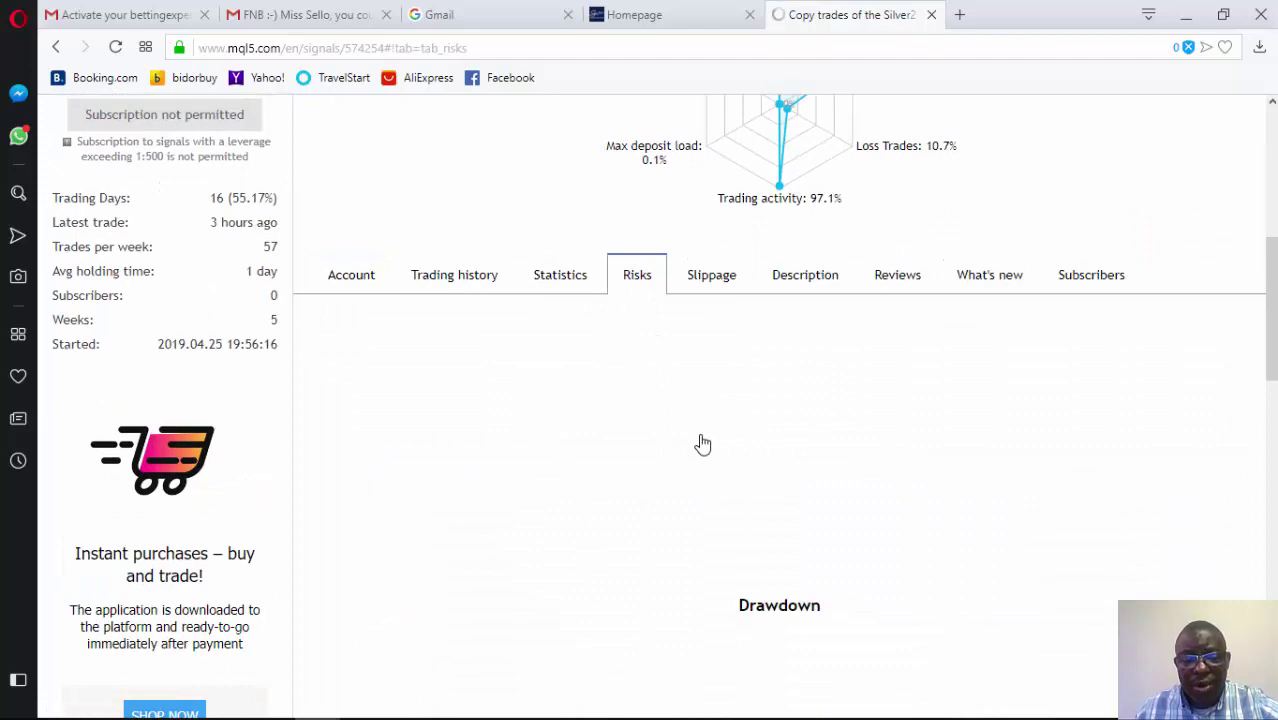
scroll(703, 441, "down", 3)
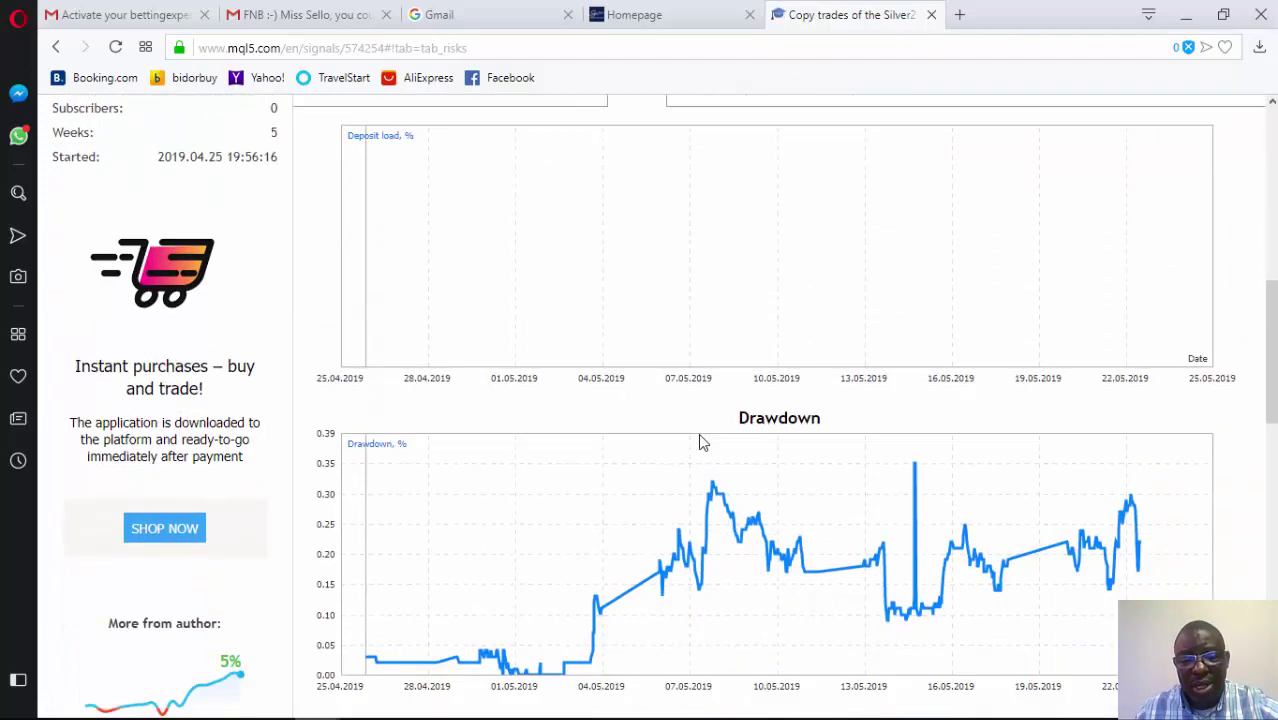
scroll(703, 441, "down", 2)
scroll(703, 441, "down", 3)
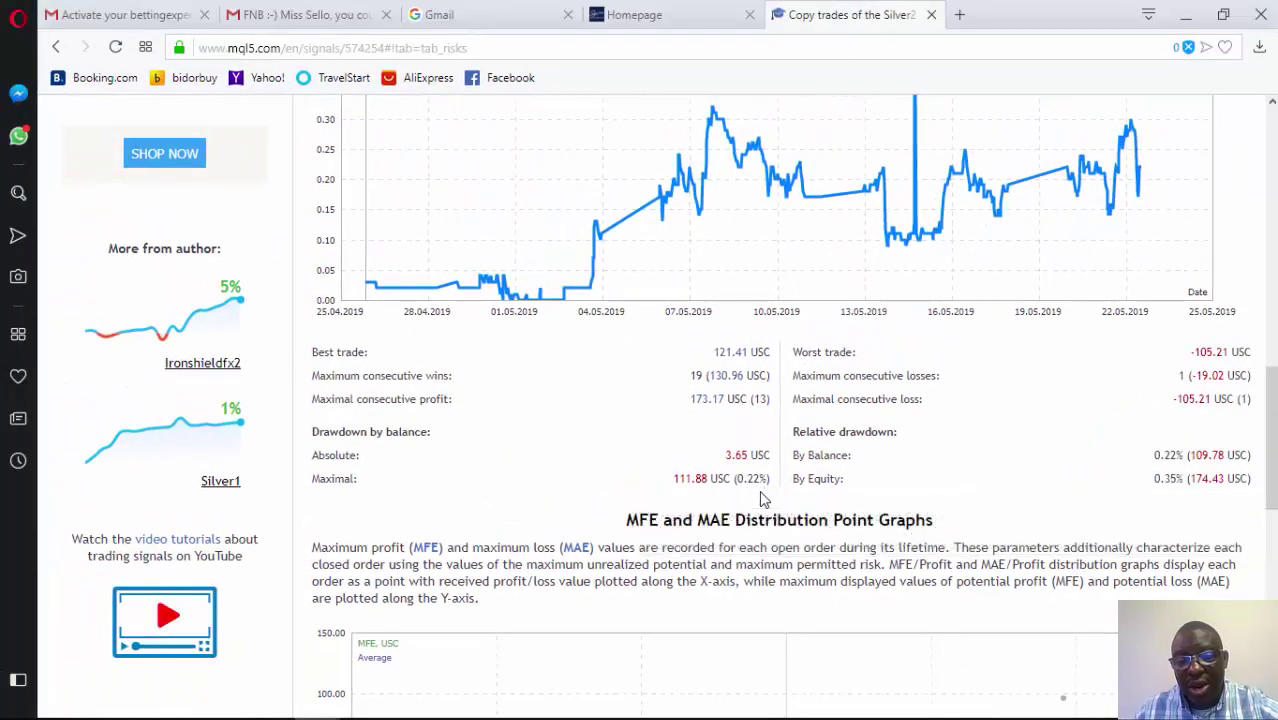
scroll(763, 499, "up", 3)
scroll(763, 499, "up", 3)
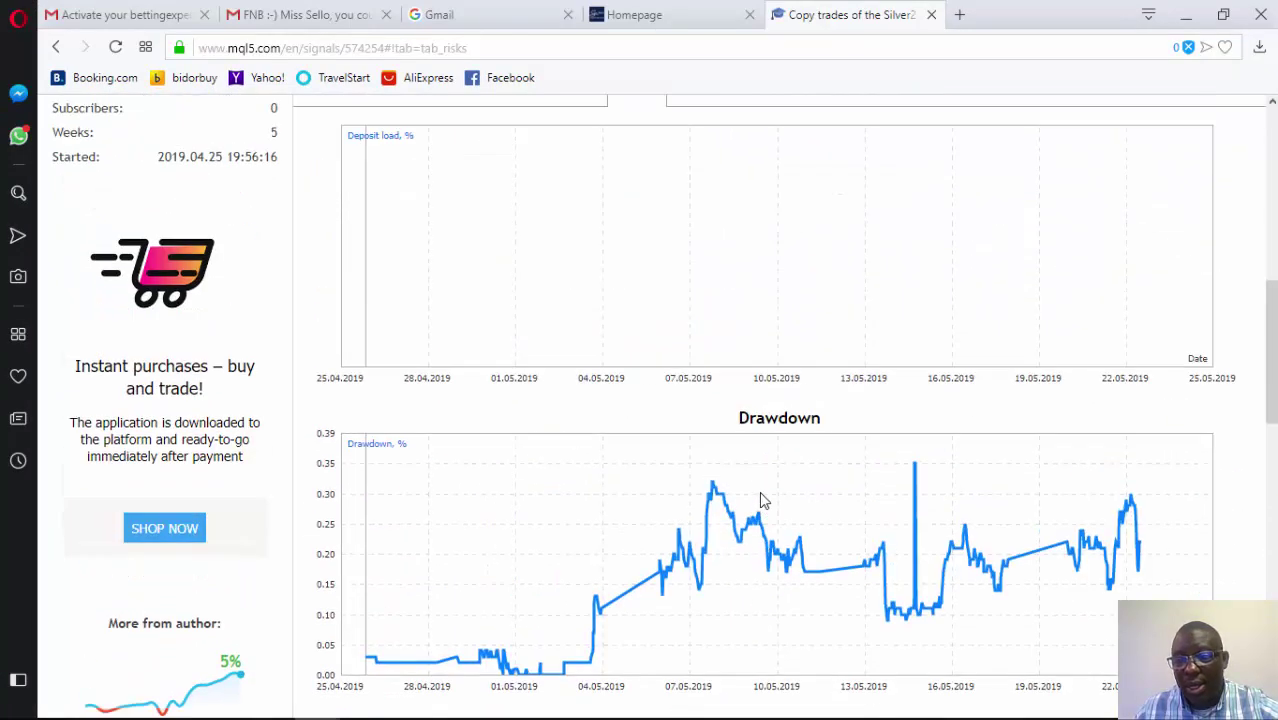
scroll(763, 499, "up", 3)
scroll(763, 499, "up", 3)
scroll(763, 499, "up", 5)
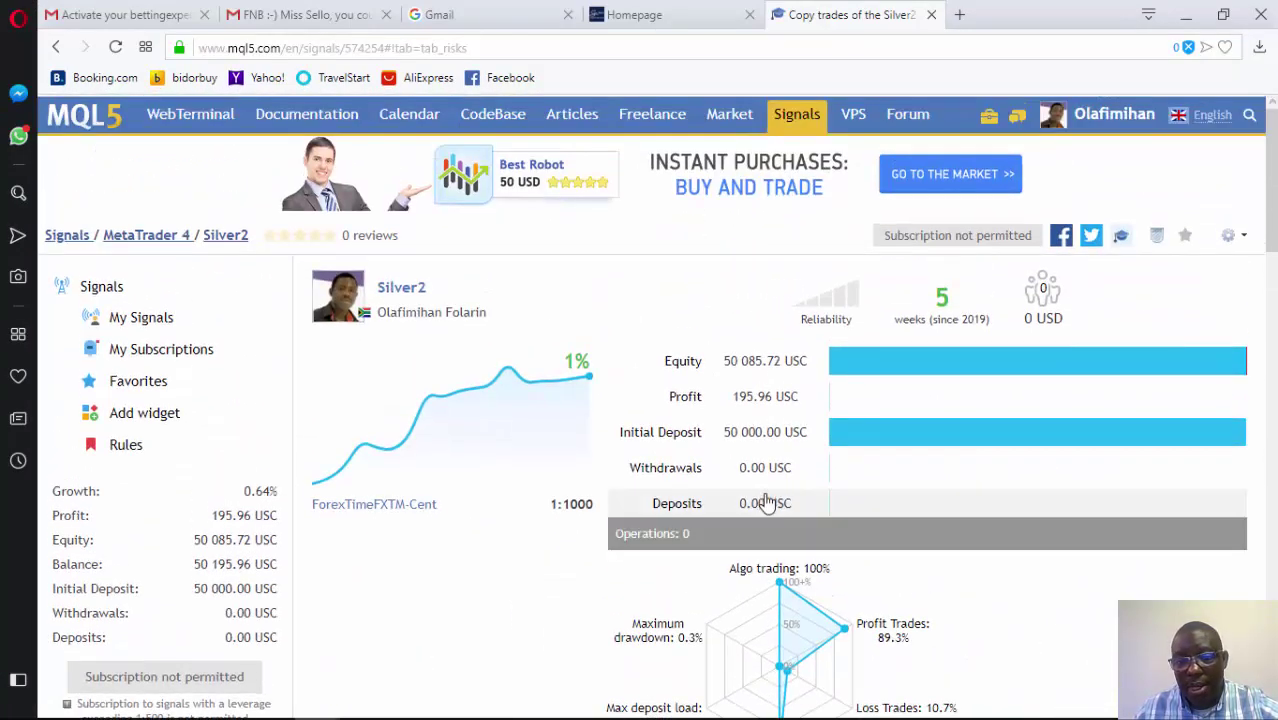
scroll(766, 497, "down", 4)
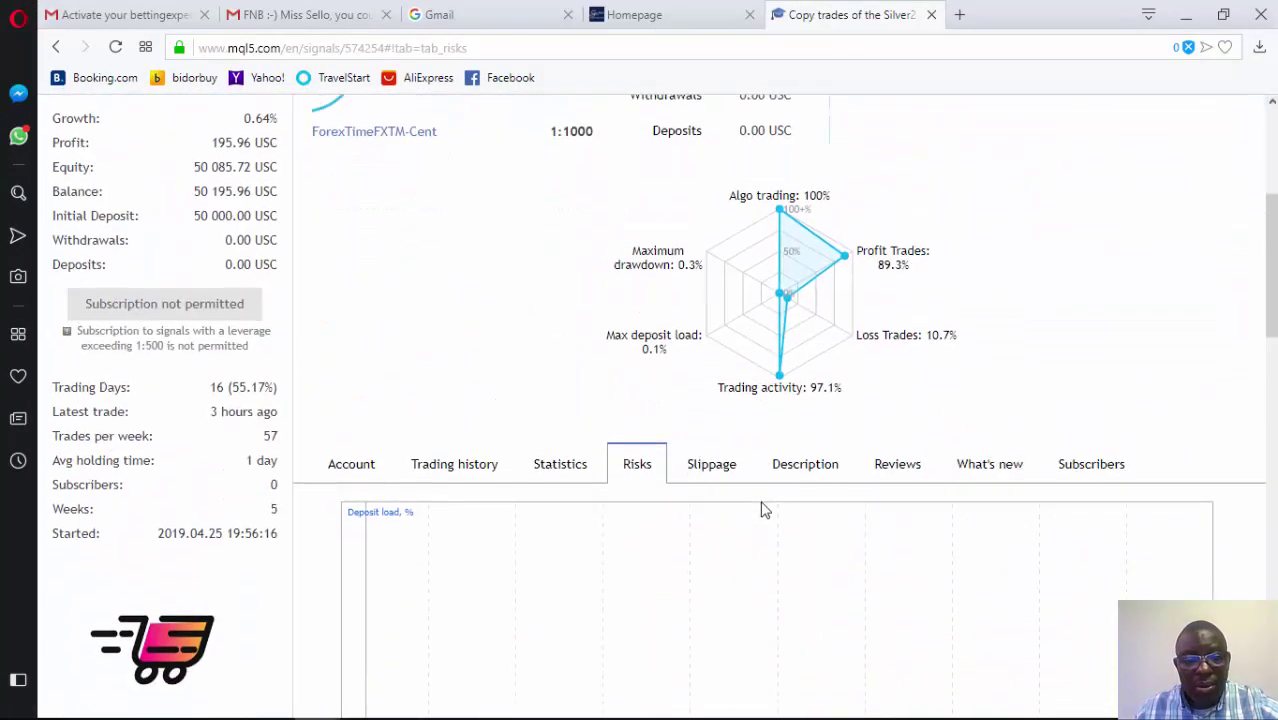
Step: Return to Silver2's account tab to view its Growth (0.64% YTD) and Balance charts
left_click(351, 461)
scroll(817, 527, "down", 3)
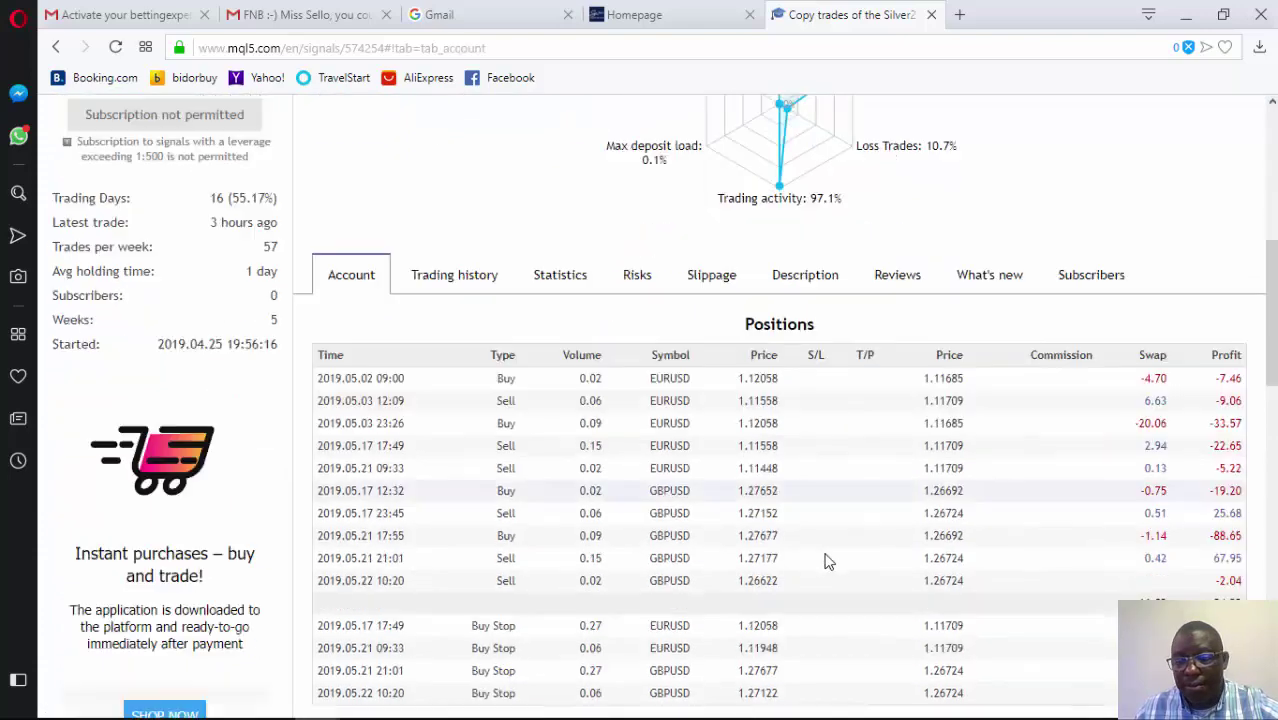
scroll(834, 560, "down", 2)
scroll(834, 560, "up", 5)
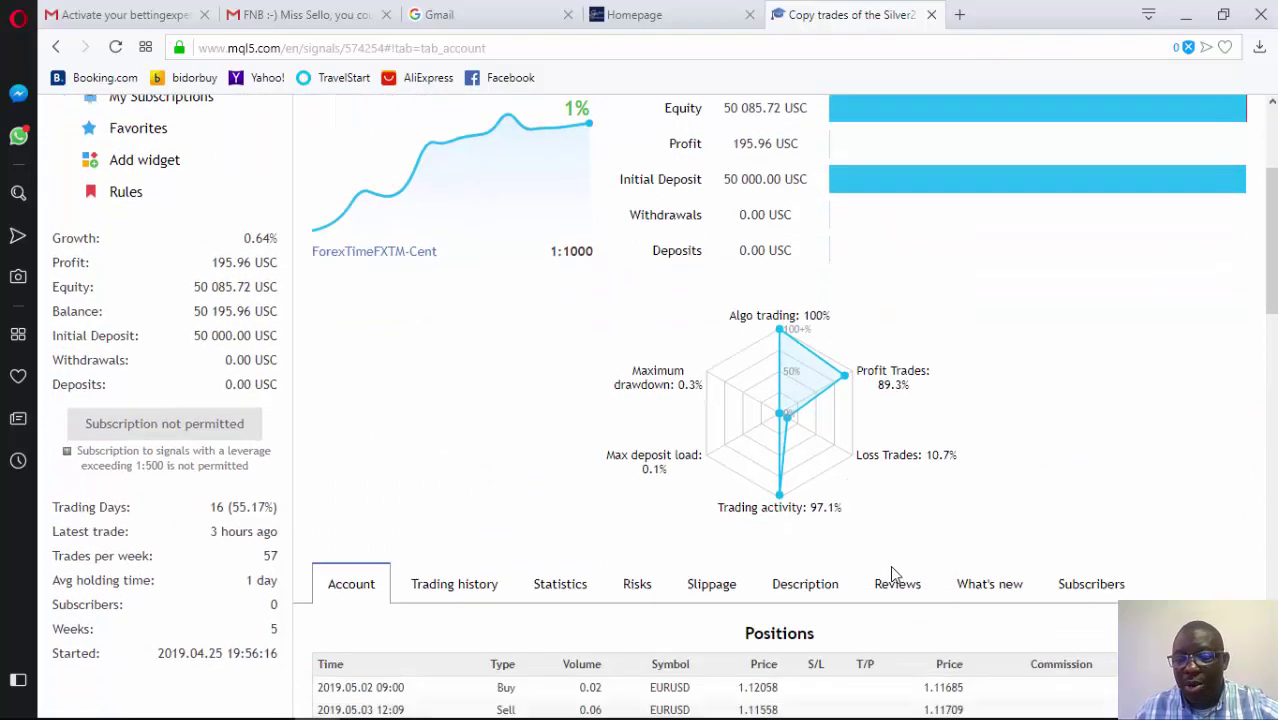
scroll(889, 578, "down", 3)
scroll(889, 578, "down", 3)
scroll(893, 586, "down", 2)
scroll(893, 586, "up", 2)
scroll(893, 586, "down", 3)
scroll(890, 586, "down", 2)
scroll(890, 586, "down", 1)
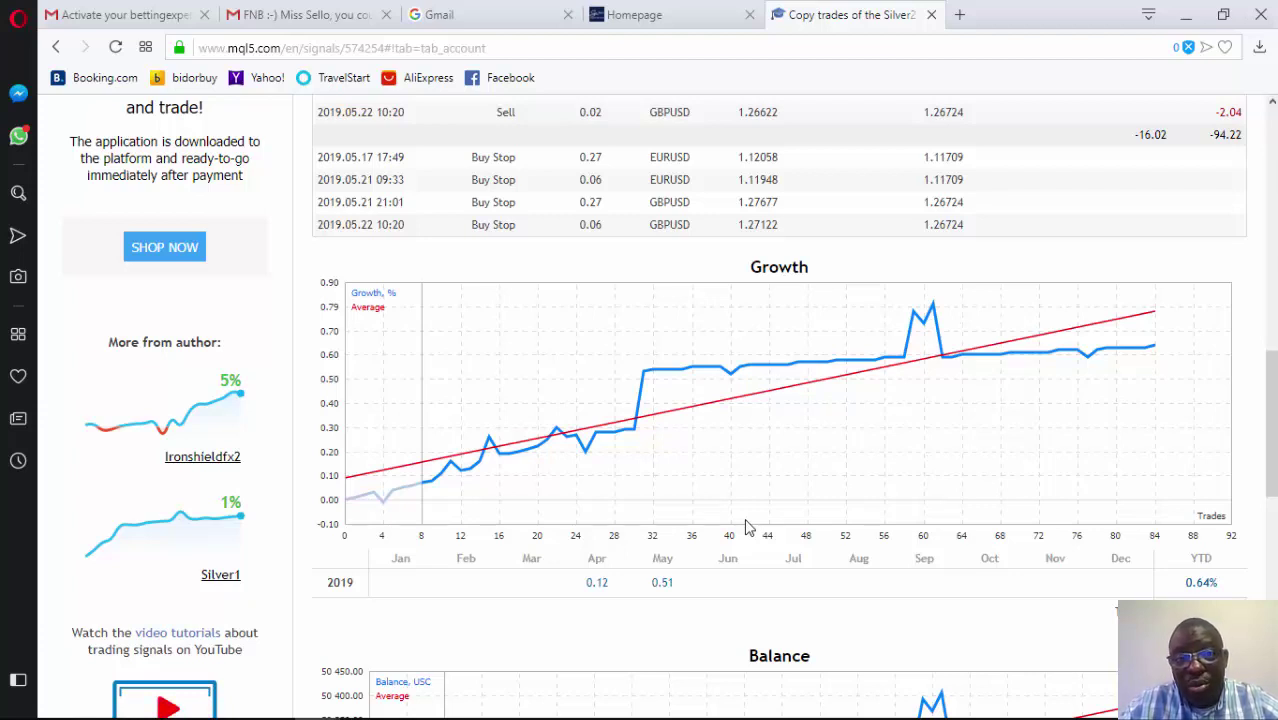
scroll(748, 527, "down", 1)
scroll(893, 613, "down", 4)
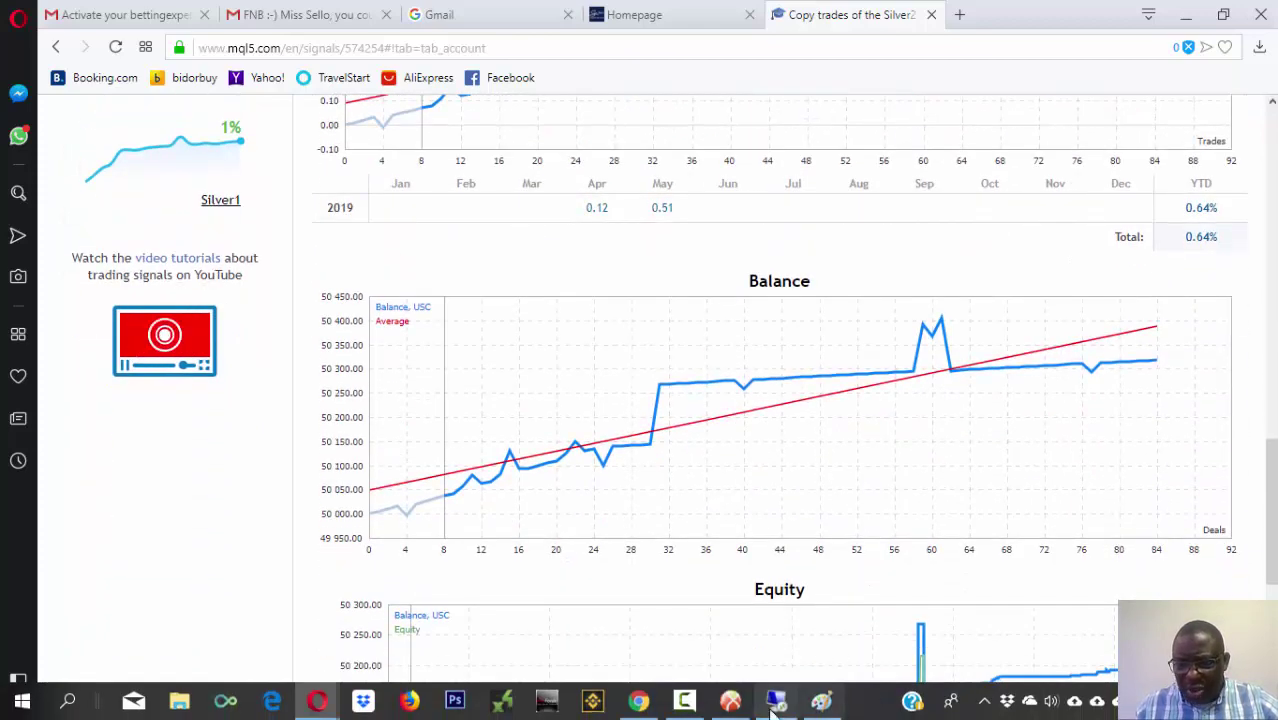
Step: Dismiss the Remote Desktop can't-find-computer error
left_click(775, 703)
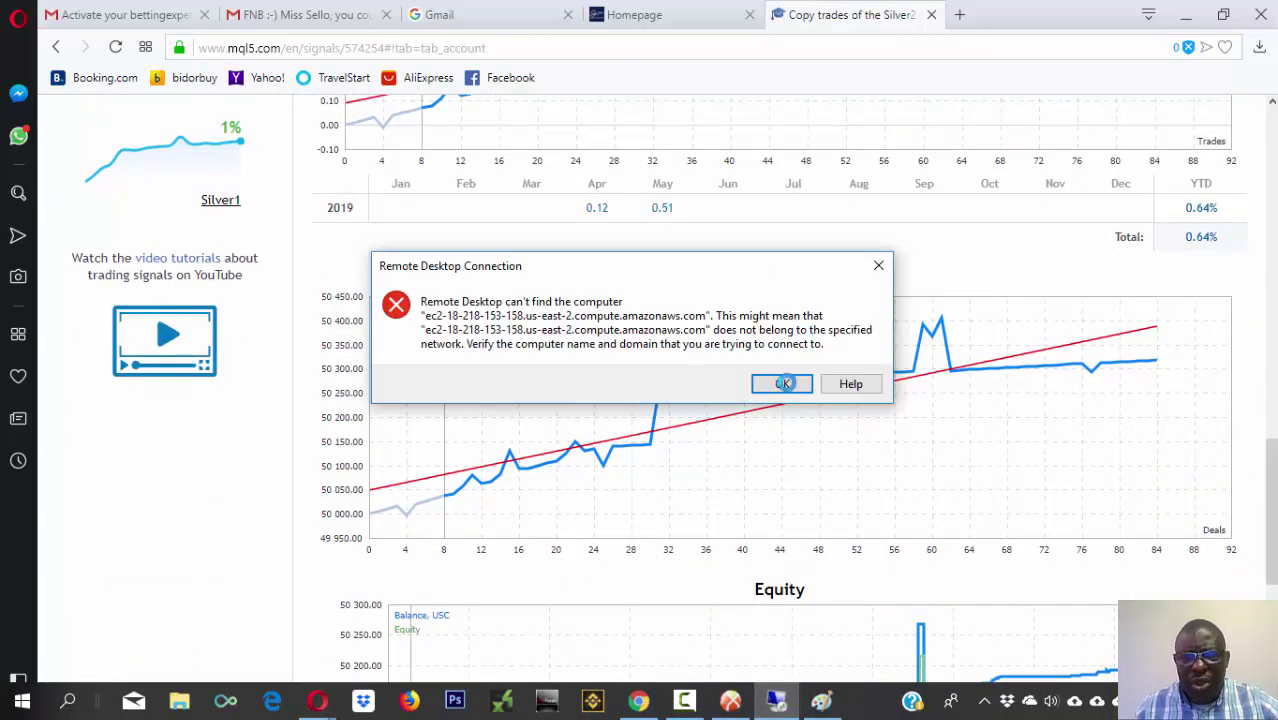
left_click(781, 386)
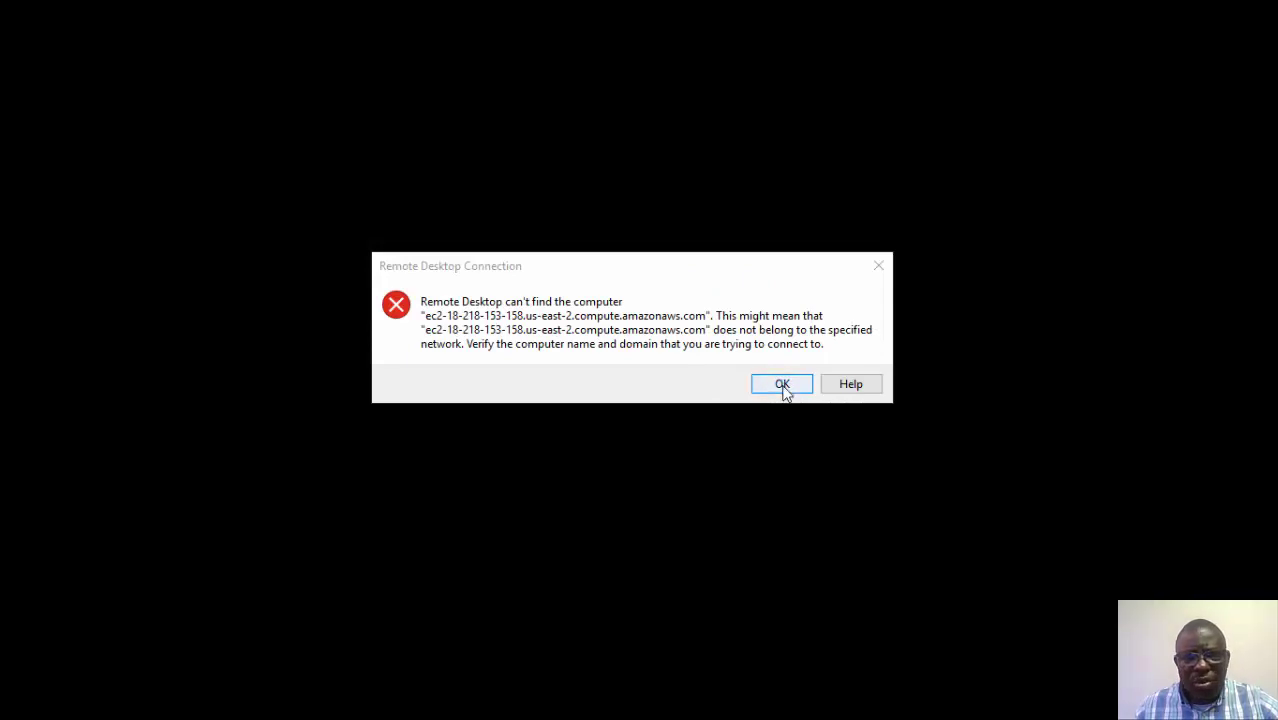
left_click(782, 384)
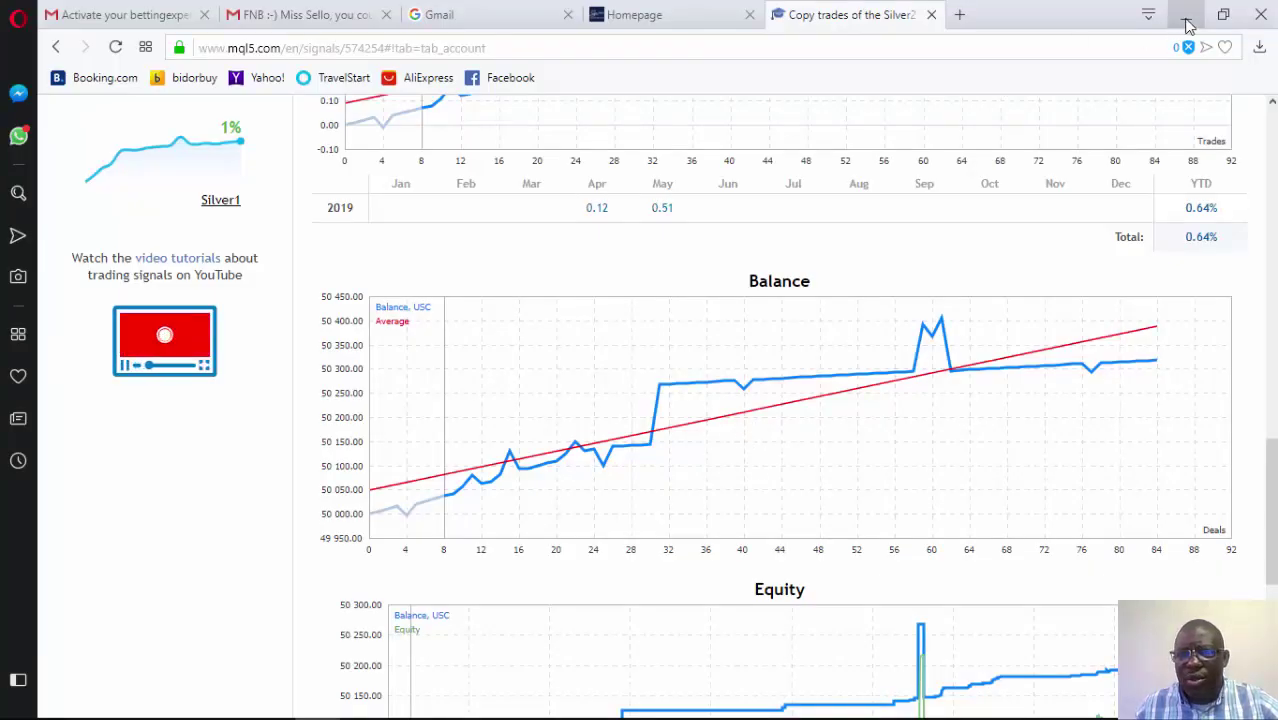
Step: Minimize the browser and MetaTrader and close the snapshot editor to reveal the desktop
left_click(1186, 14)
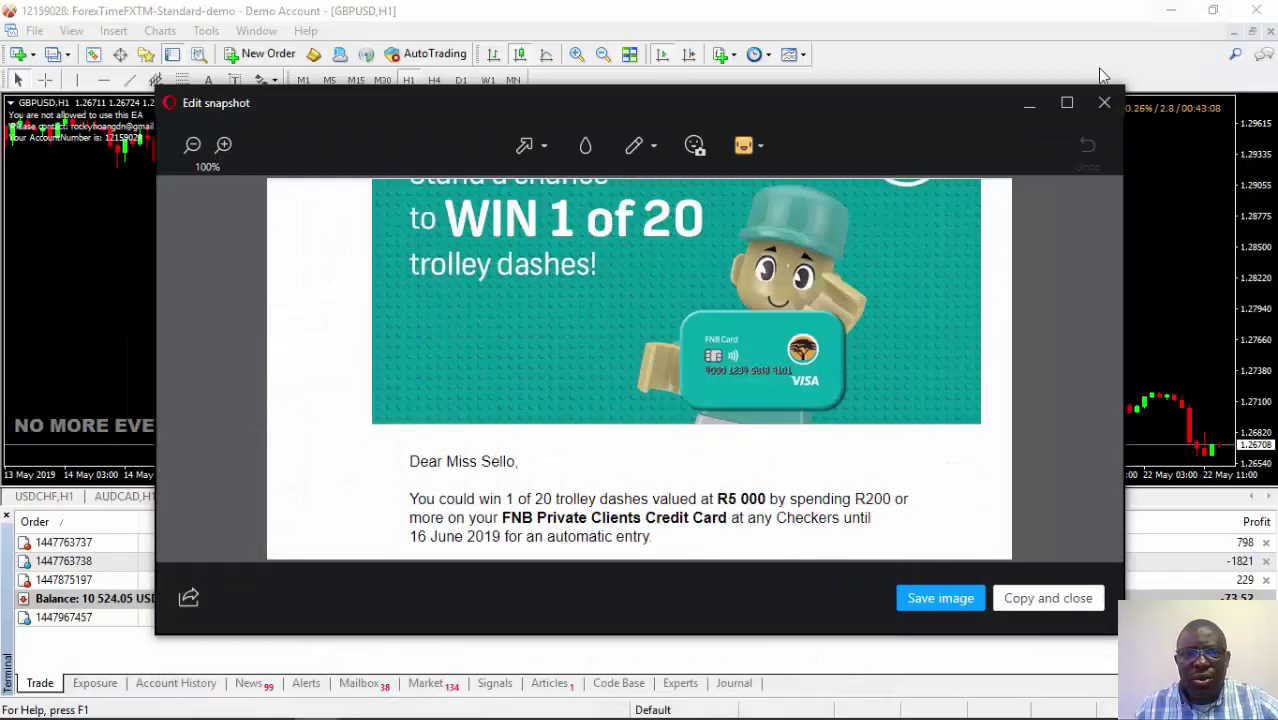
left_click(1170, 14)
left_click(1170, 14)
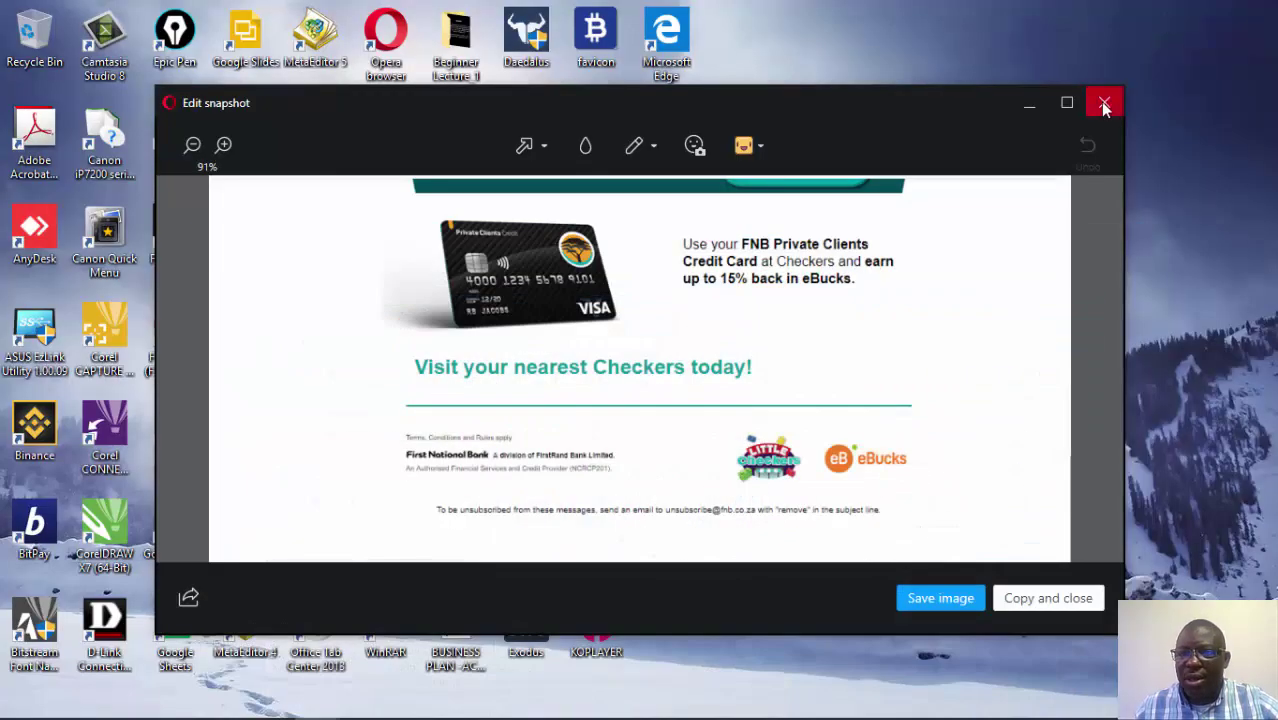
left_click(1105, 106)
Step: Launch the ec2 Remote Desktop shortcut to connect to the EC2 server
left_click(527, 435)
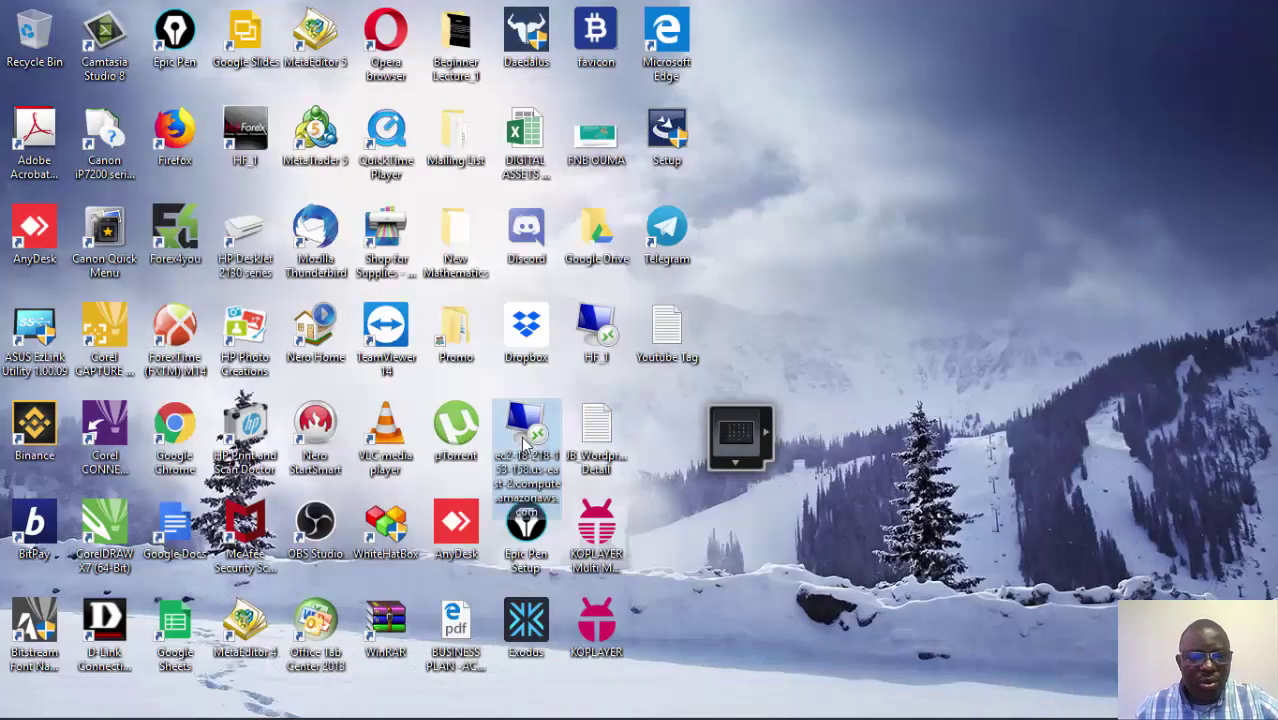
double_click(525, 440)
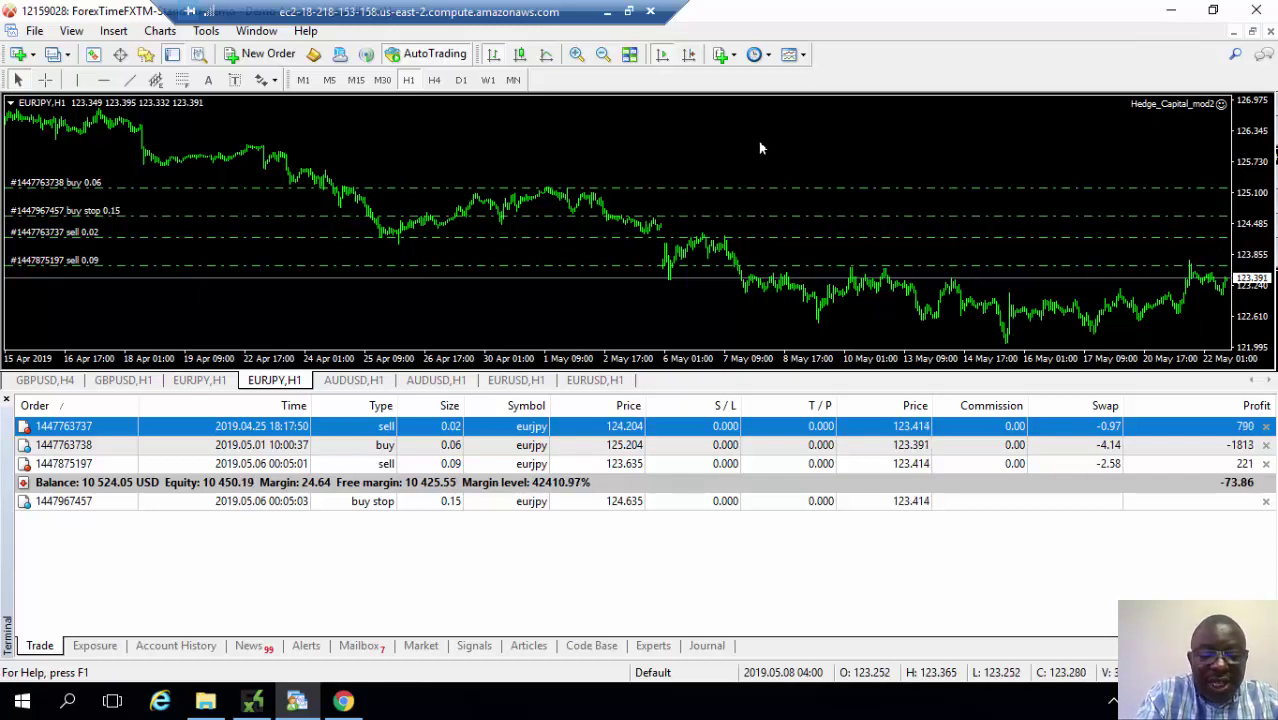
Step: Open the EURJPY chart's Hedge_Capital_mod2 expert properties with F7 to view its inputs
key("F7")
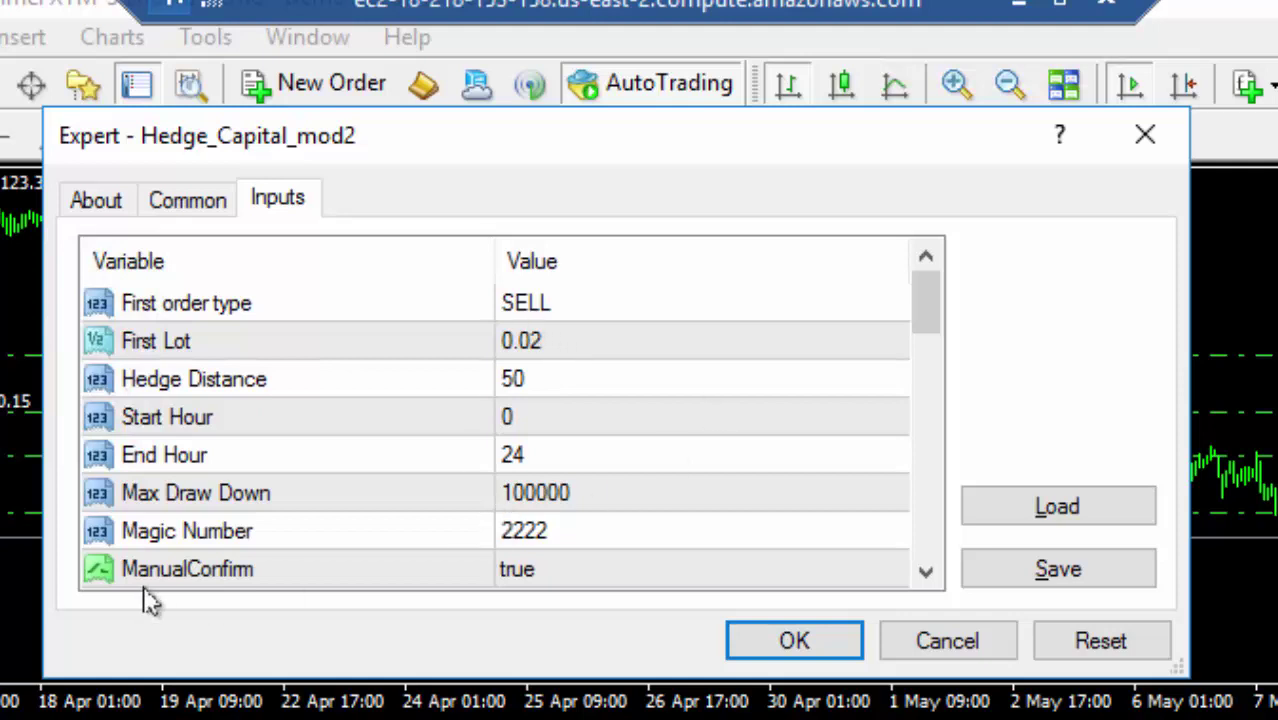
Step: Review the EURJPY SELL preset inputs, including ManualConfirm, and close without changes
left_click(926, 576)
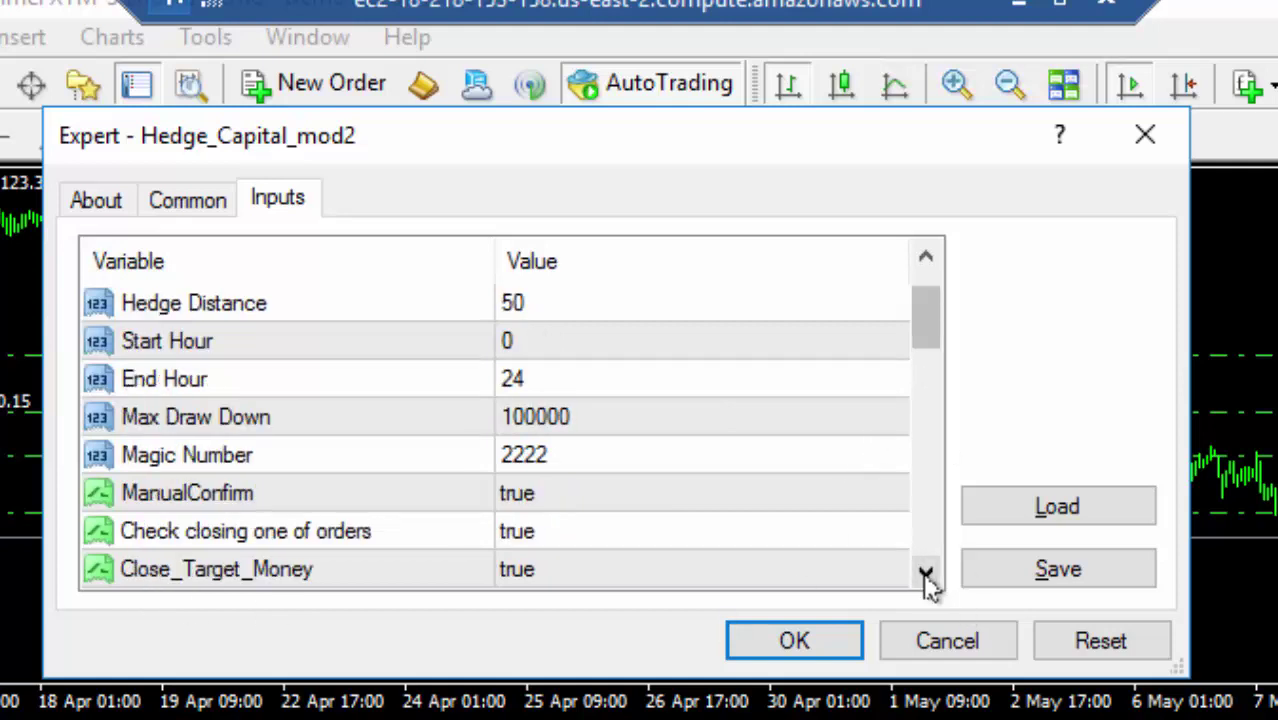
left_click(165, 500)
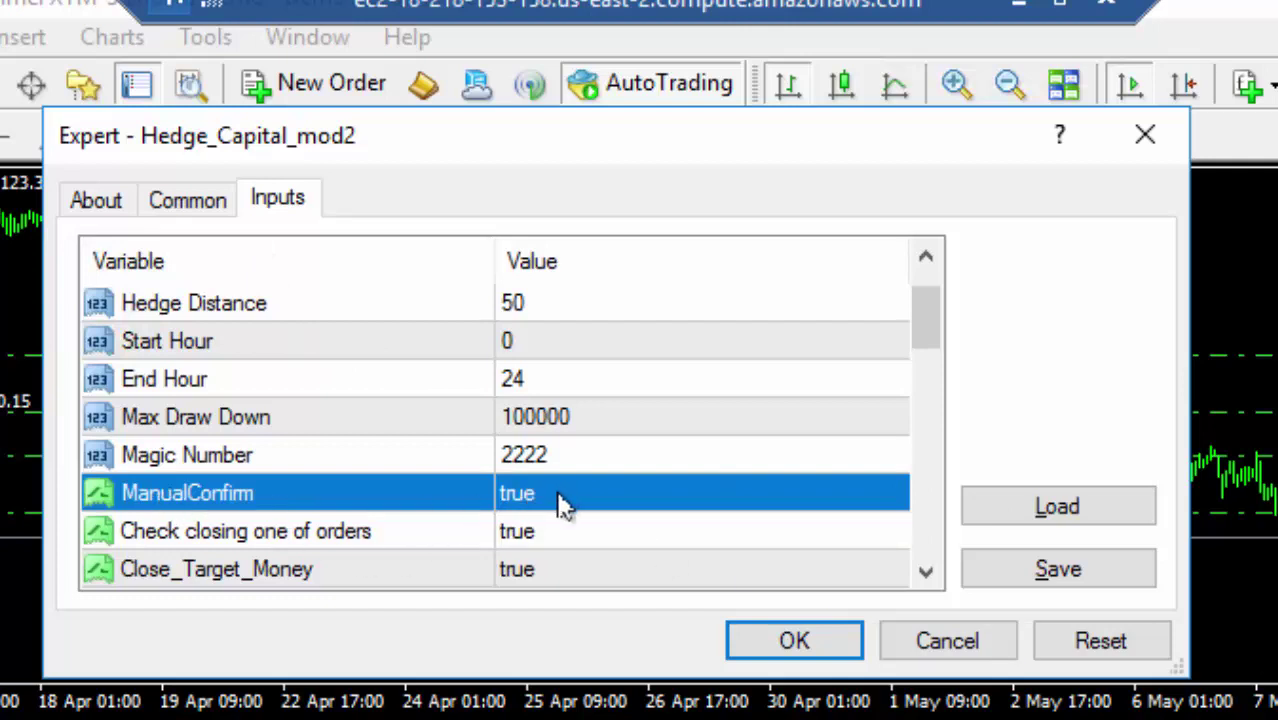
left_click(793, 641)
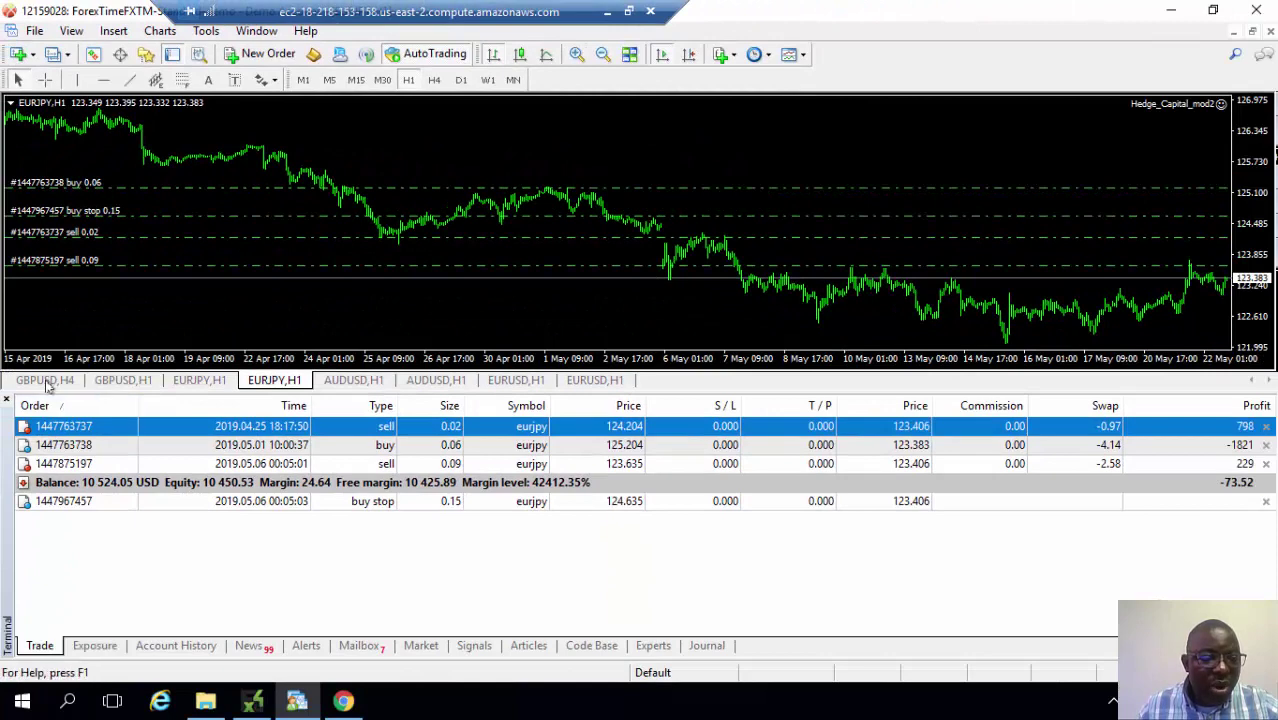
Step: Switch to the GBPUSD H4 chart and view its Hedge_Capital_mod2 inputs (BUY, magic 1111)
left_click(45, 380)
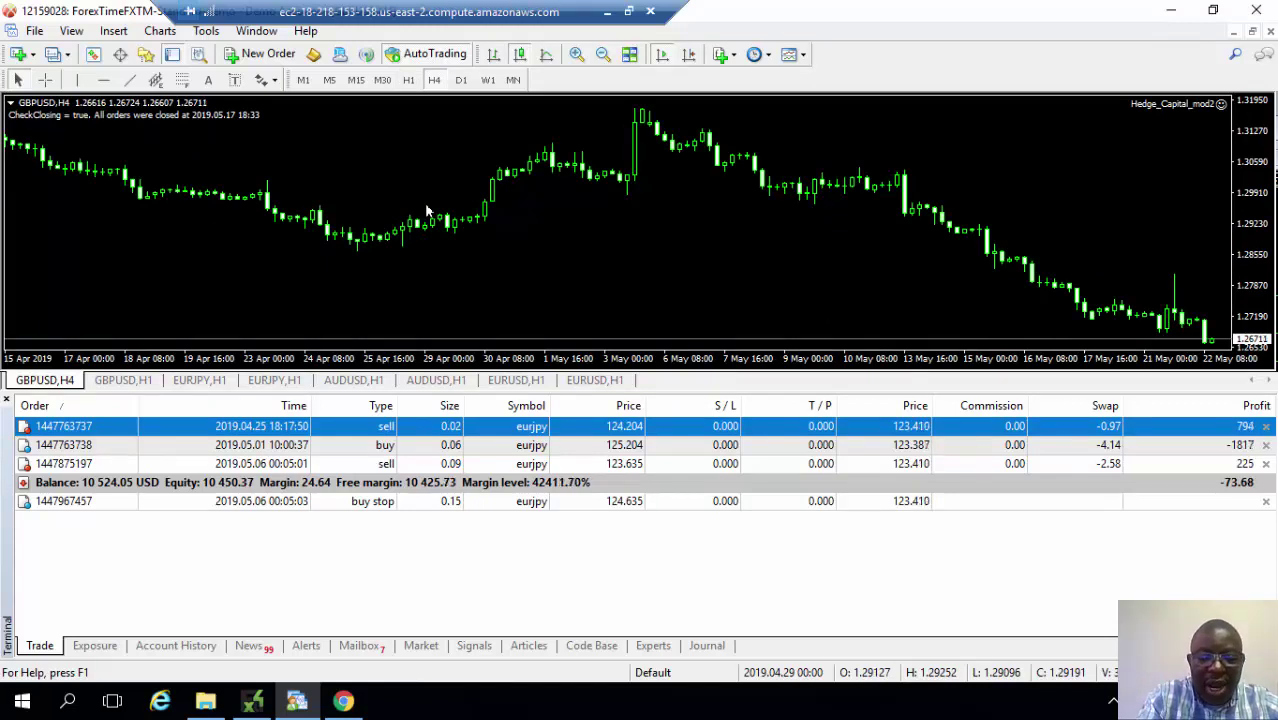
key("F7")
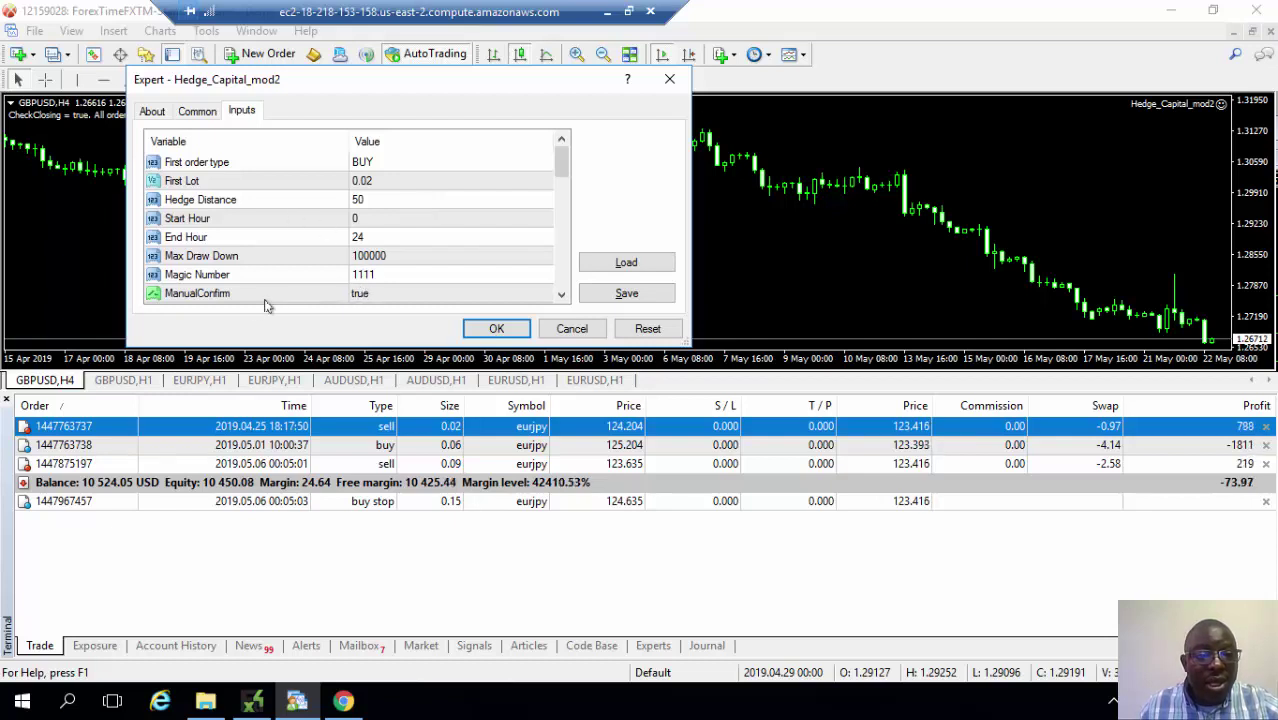
left_click(561, 295)
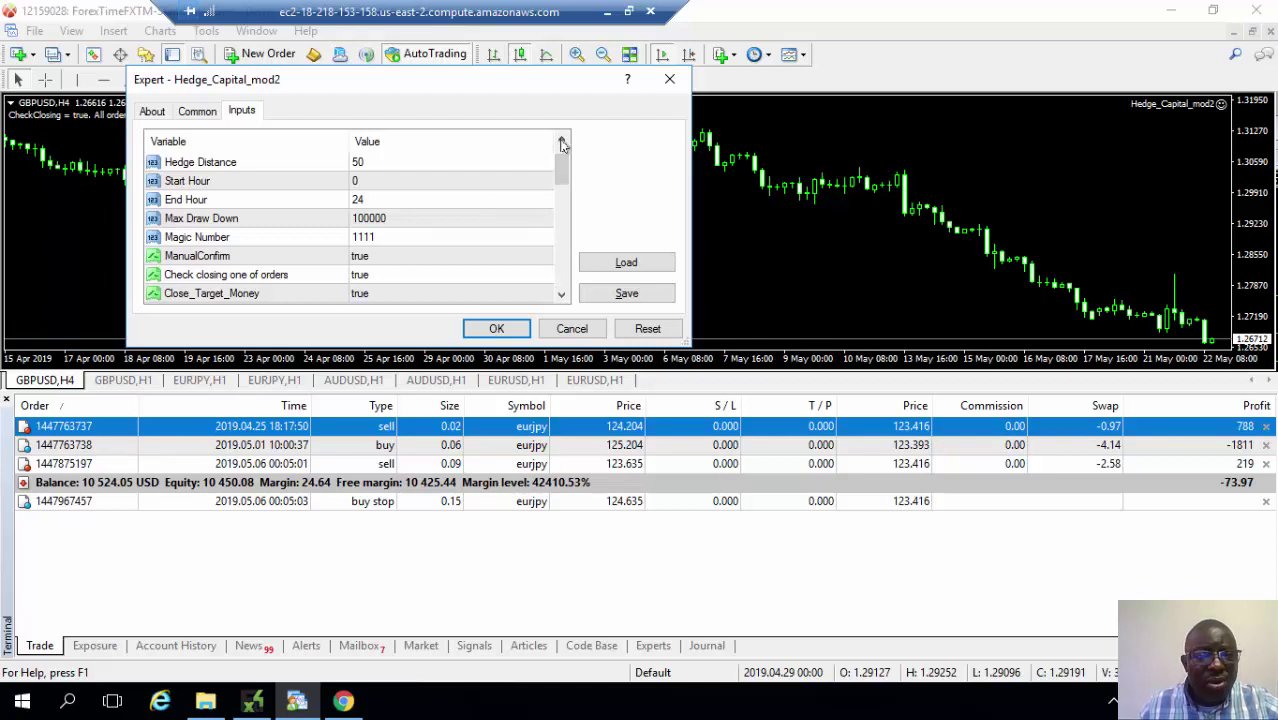
left_click(561, 143)
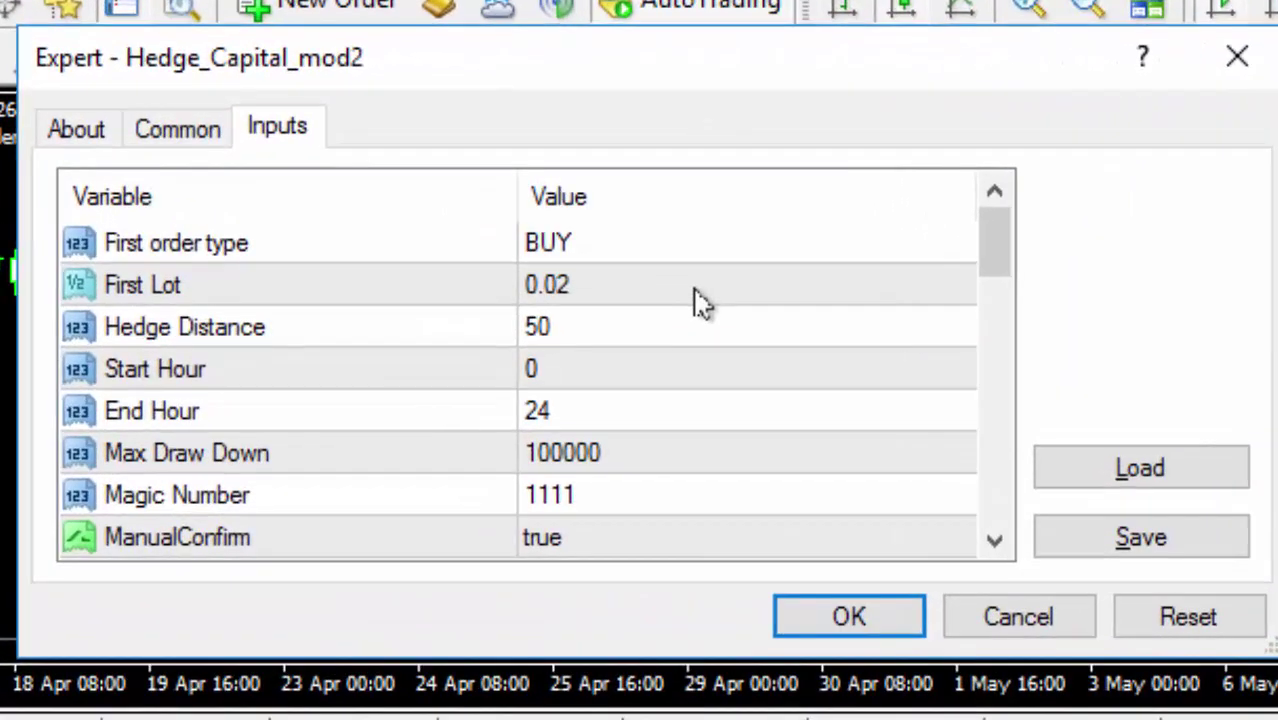
Step: Change the GBPUSD expert's First Lot to 0.01
double_click(700, 290)
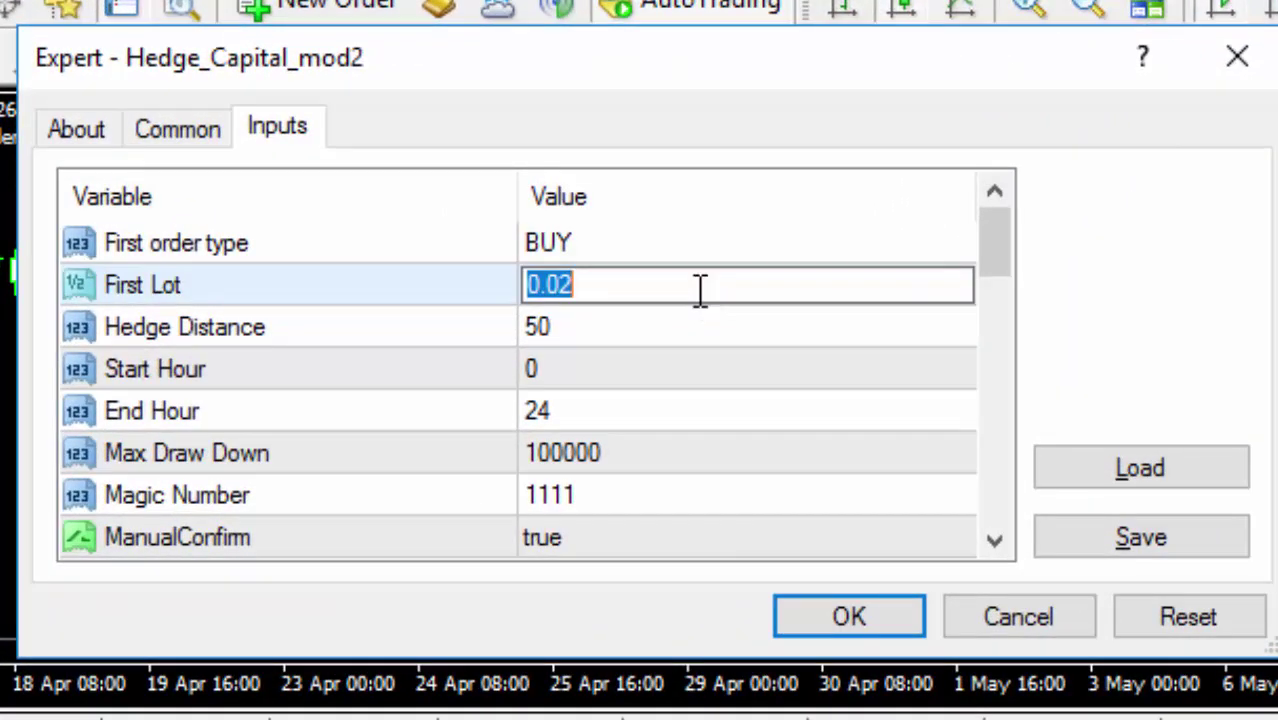
type("0.01")
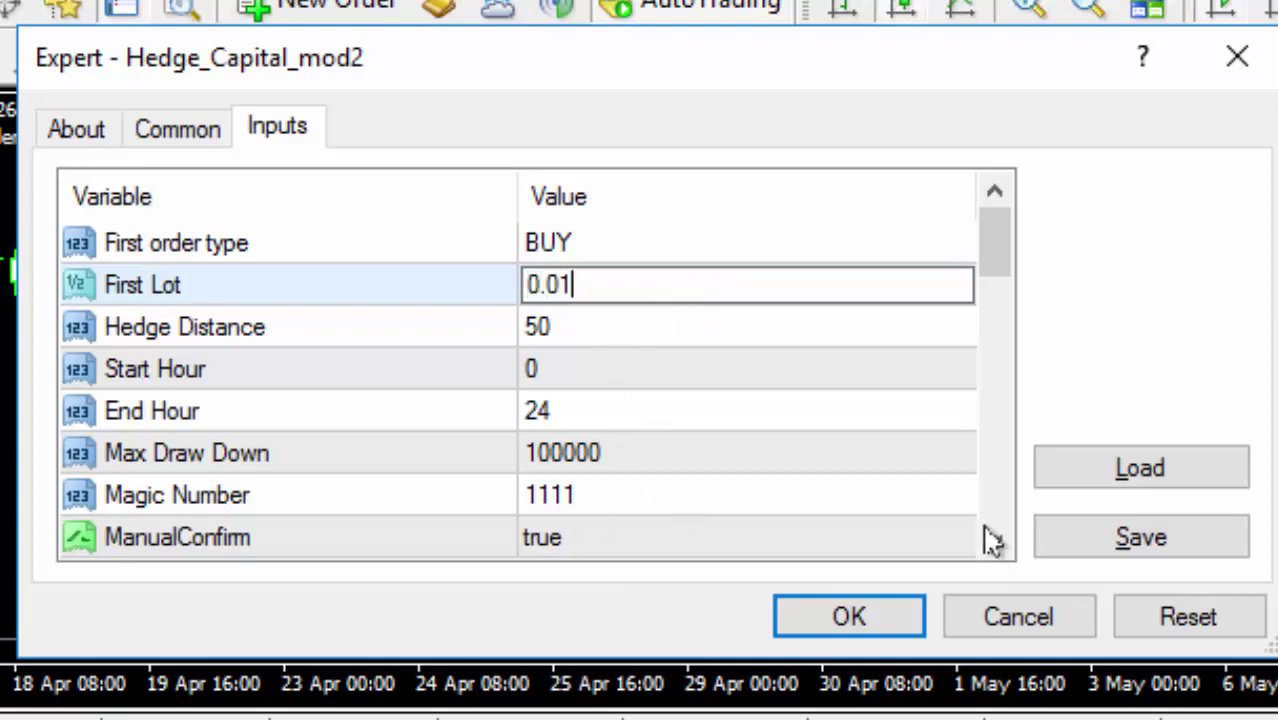
left_click(995, 540)
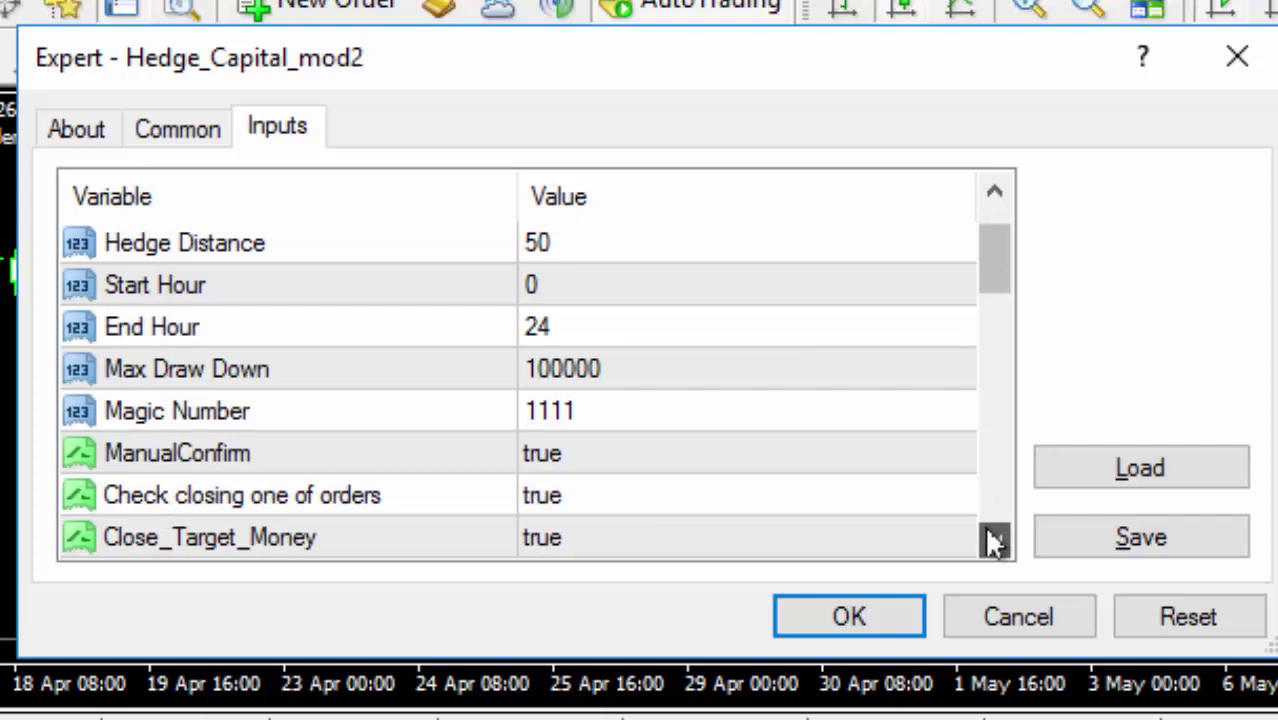
left_click(995, 540)
left_click(995, 543)
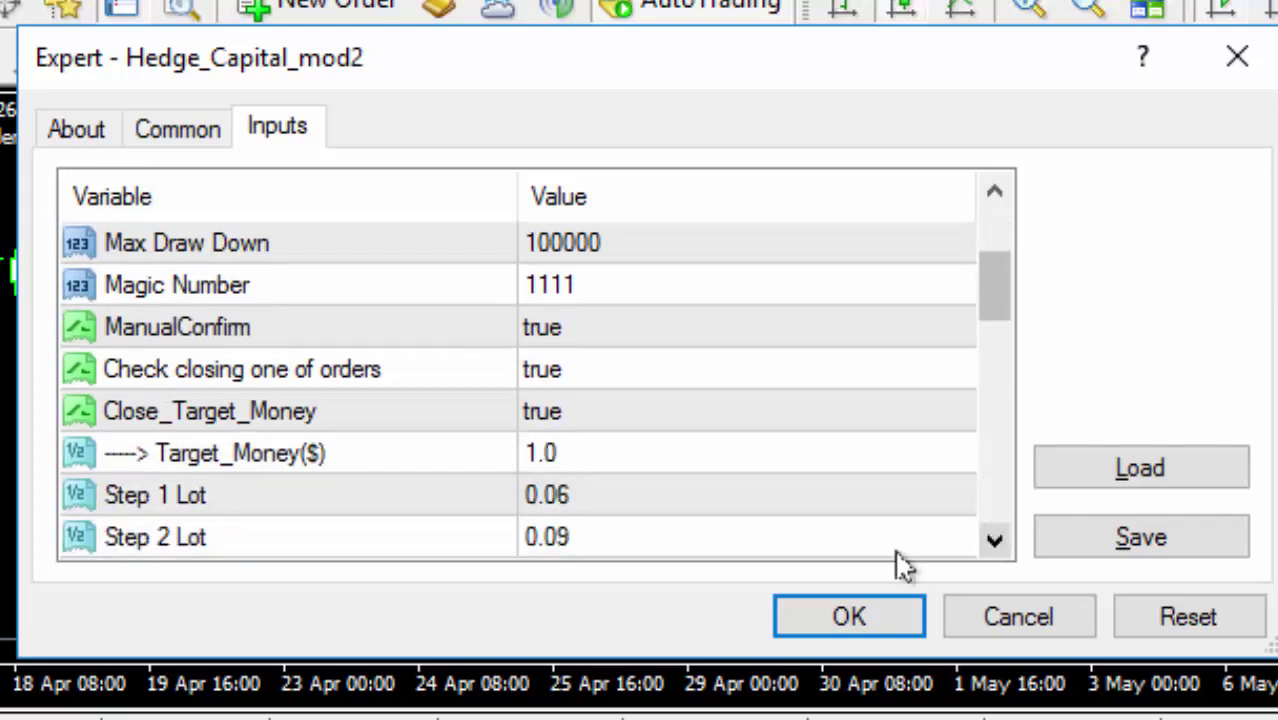
Step: Set Step 1, 2 and 3 lots to 0.03, 0.06 and 0.12
left_click(612, 498)
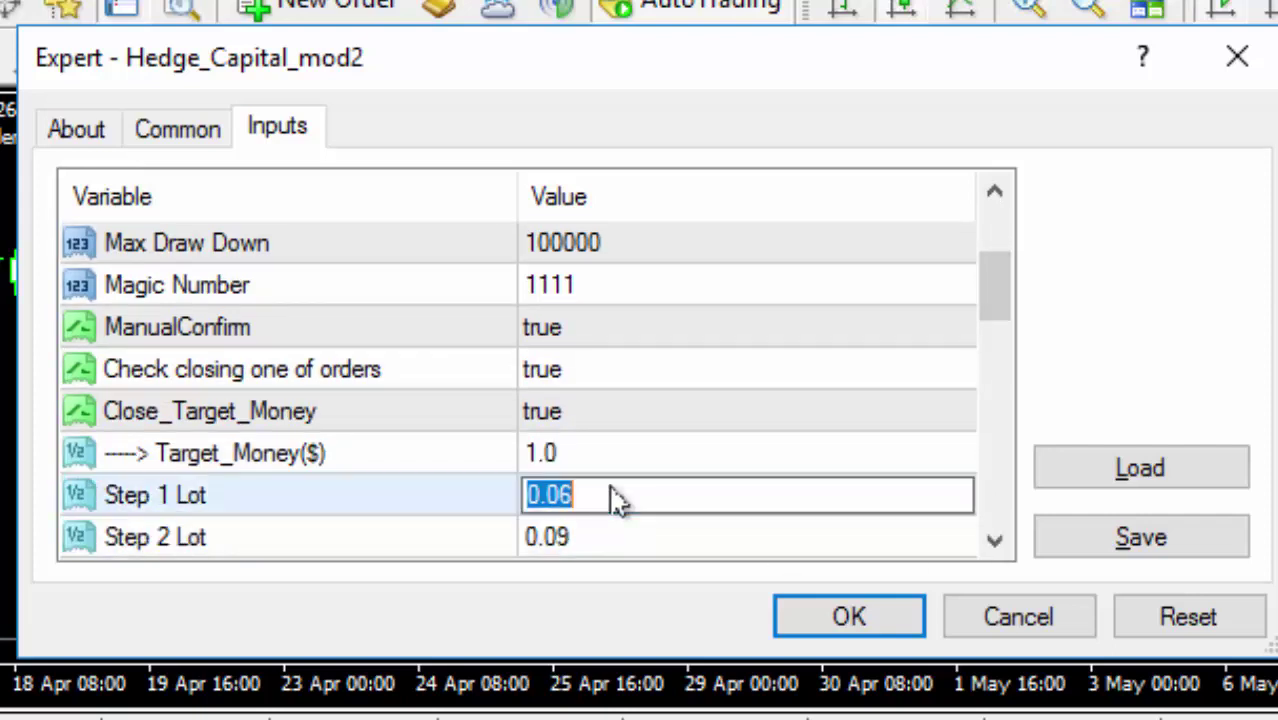
type("0.0")
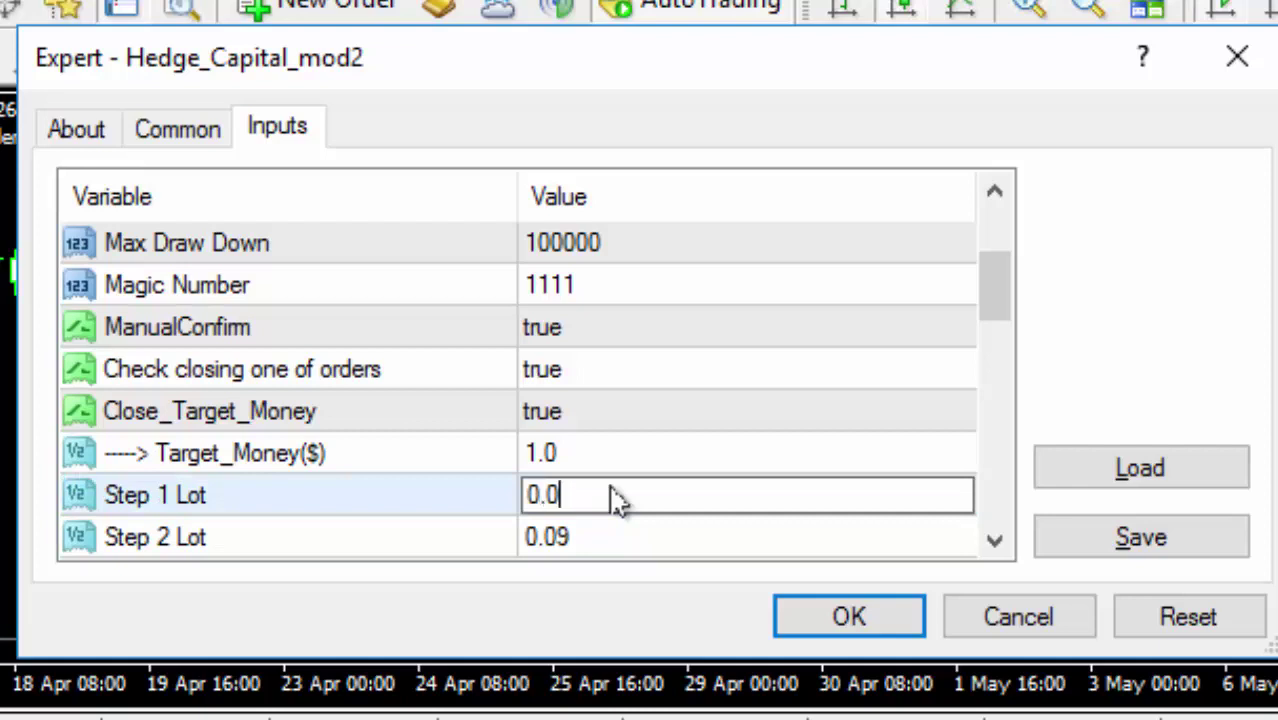
type("3")
double_click(613, 540)
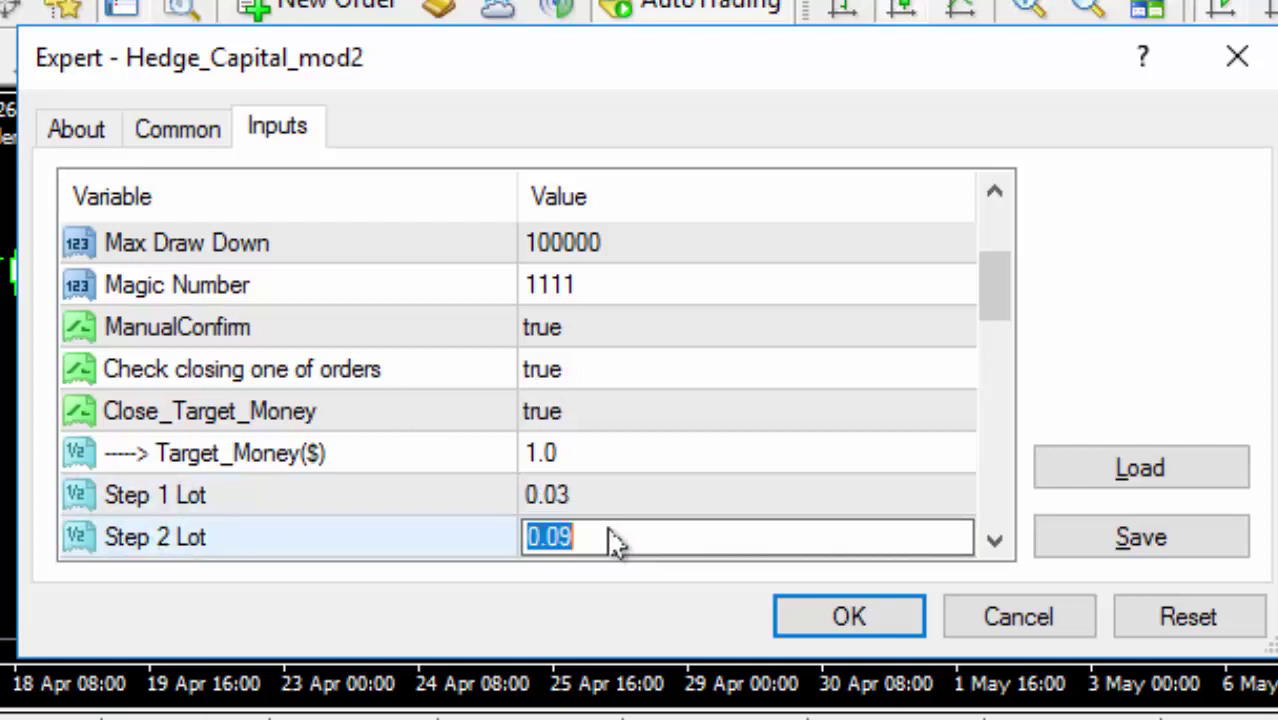
type("0.0")
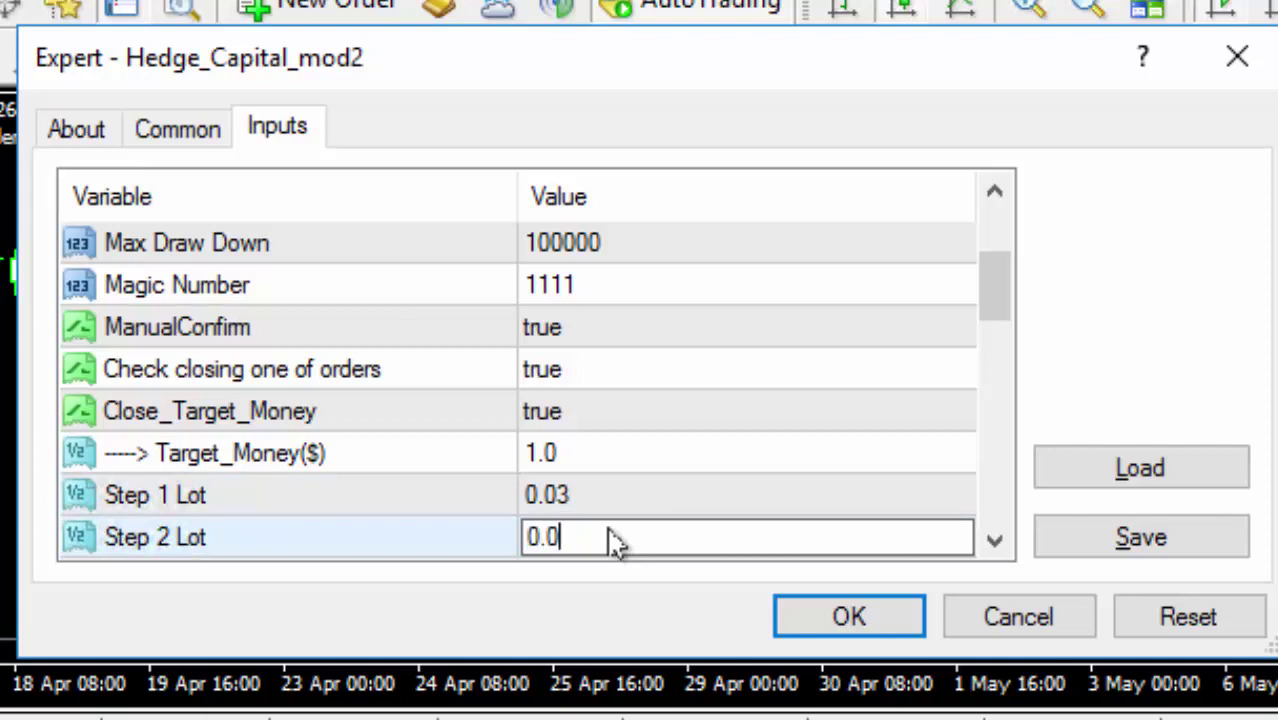
type("6")
left_click(996, 543)
left_click(996, 543)
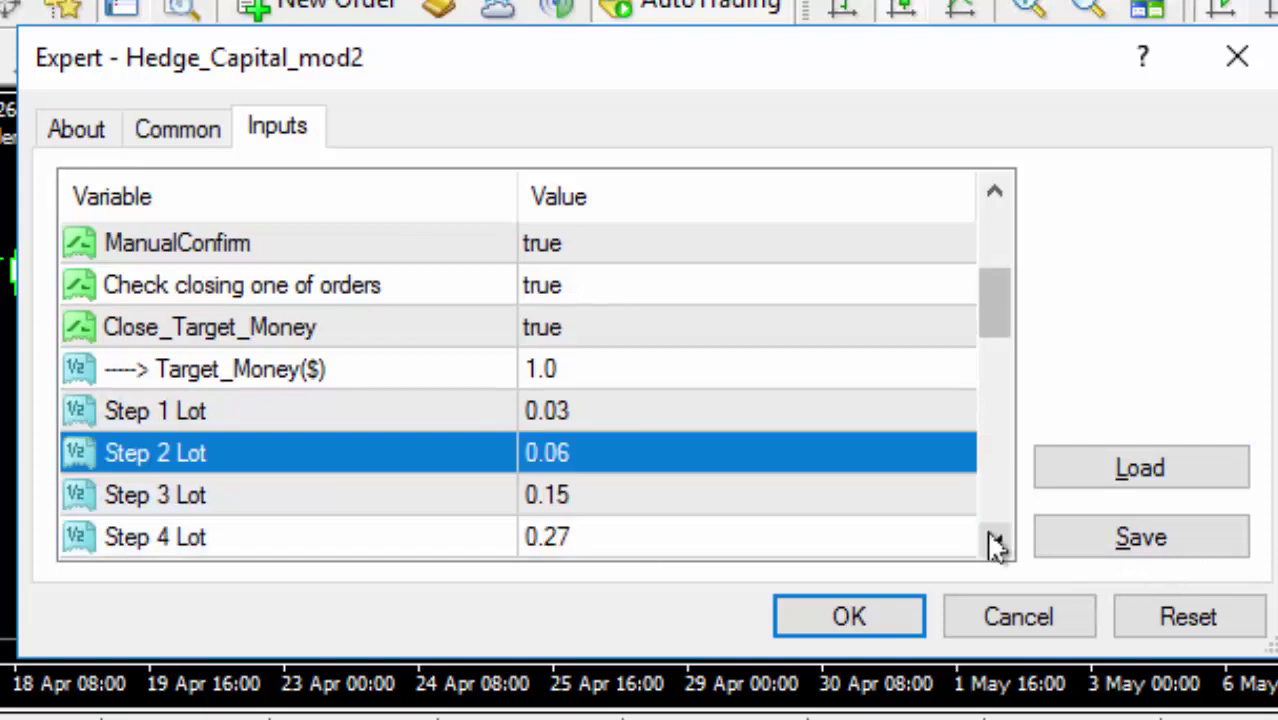
left_click(605, 500)
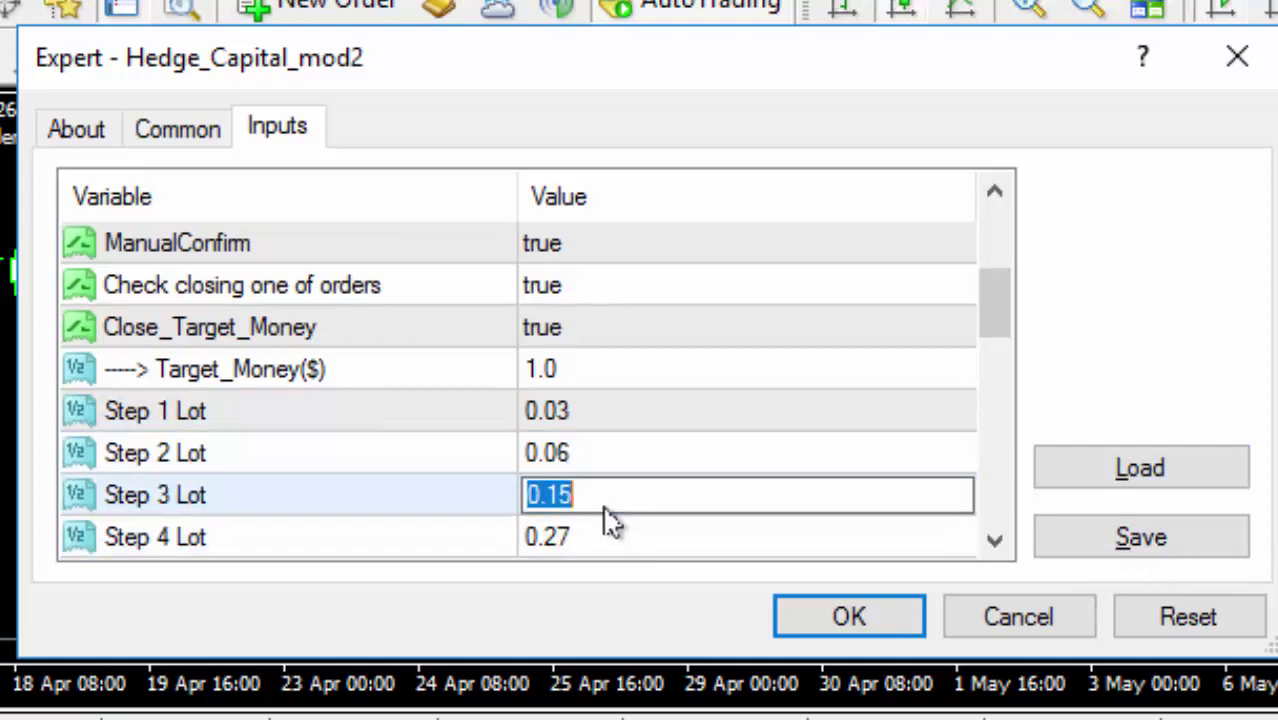
type("0.012")
key("BackSpace")
key("BackSpace")
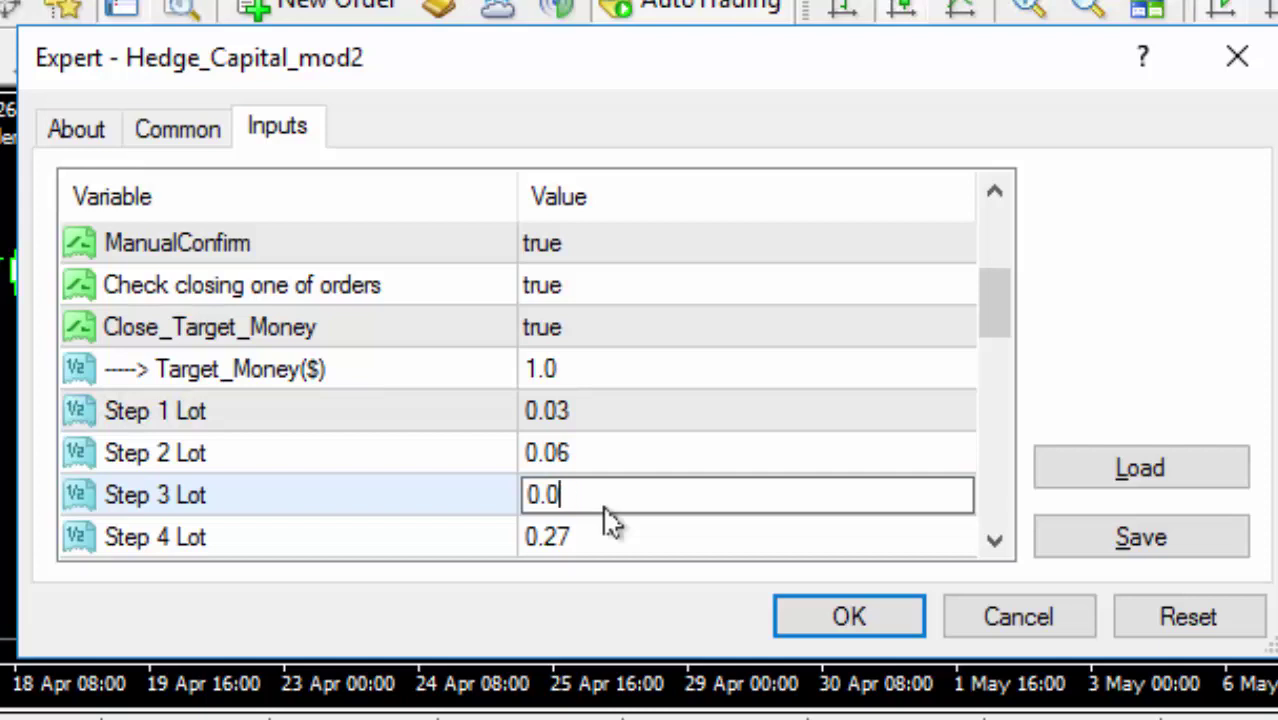
key("BackSpace")
type("12")
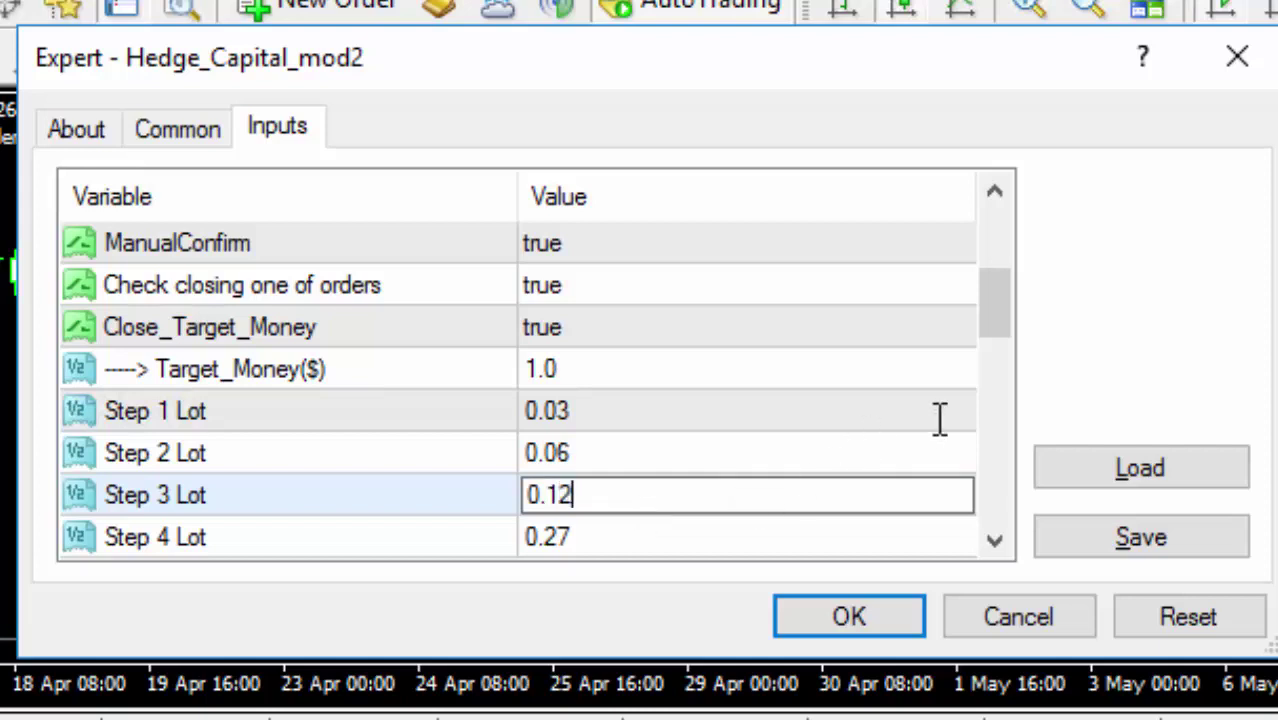
Step: Enter 0.24, 0.48 and 0.96 for Step 4–6 lots and begin entering 0.00 for Step 7
left_click(995, 541)
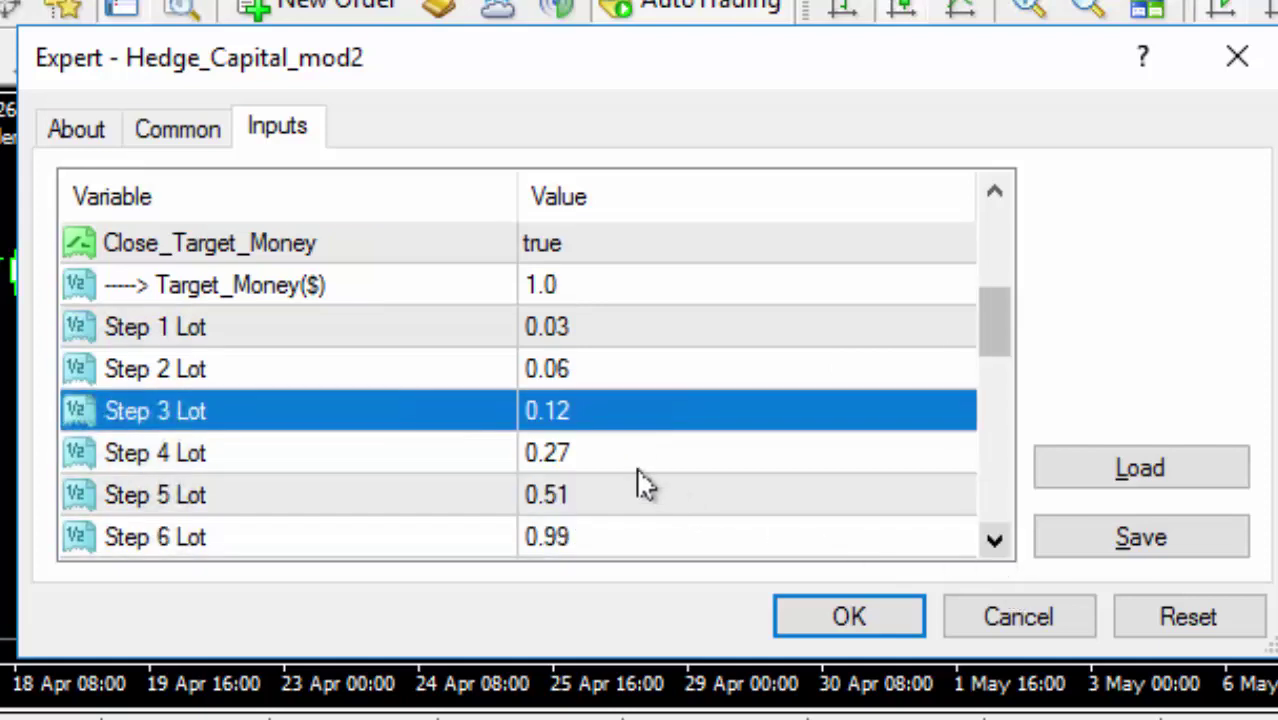
double_click(603, 454)
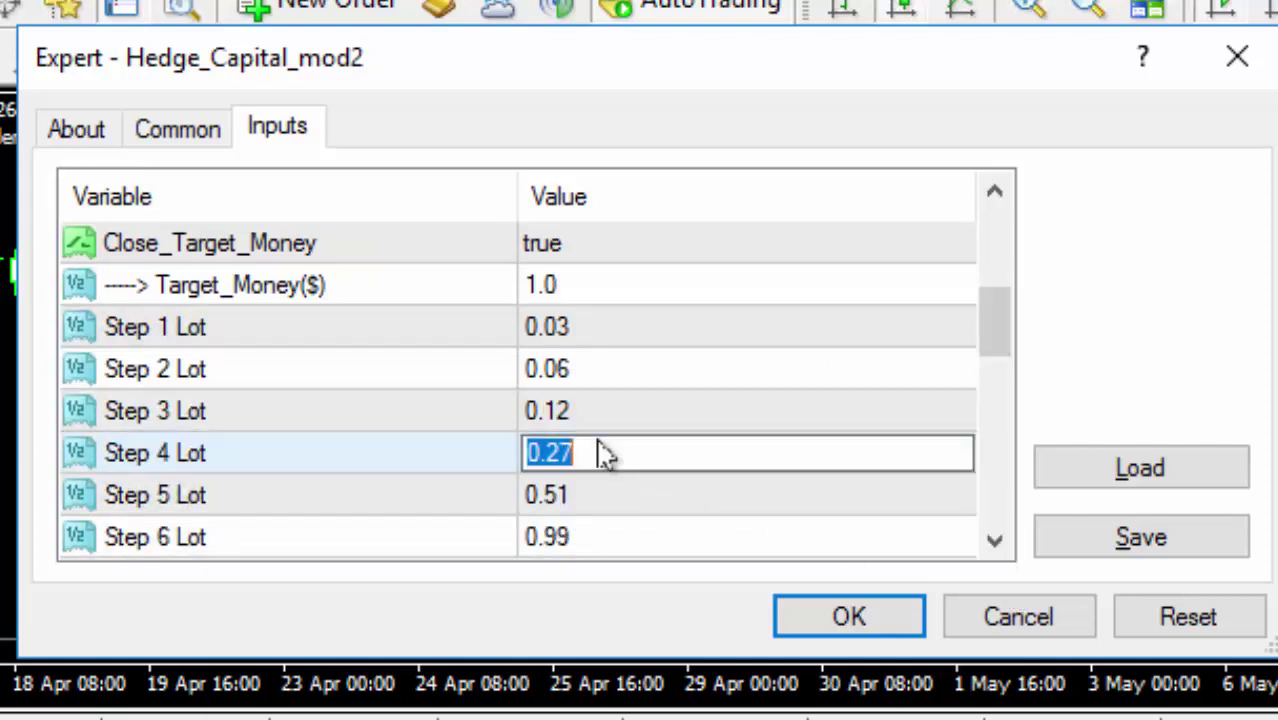
type("0.24")
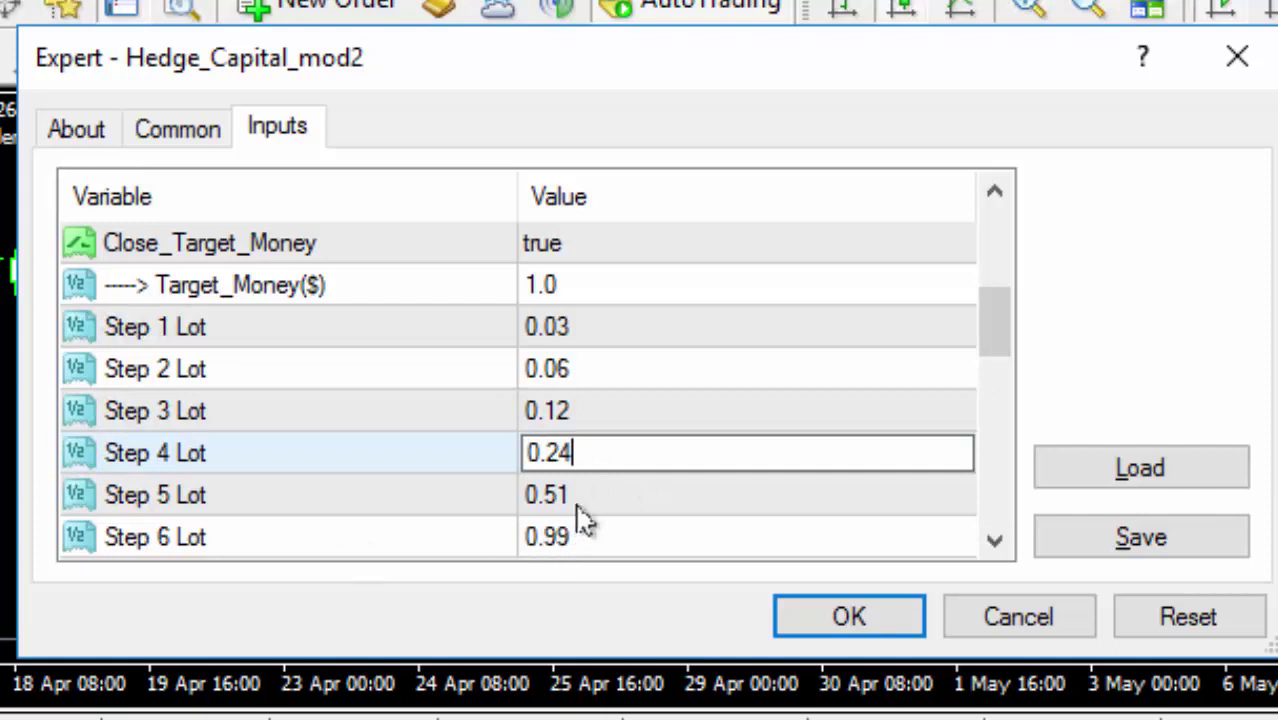
left_click(588, 497)
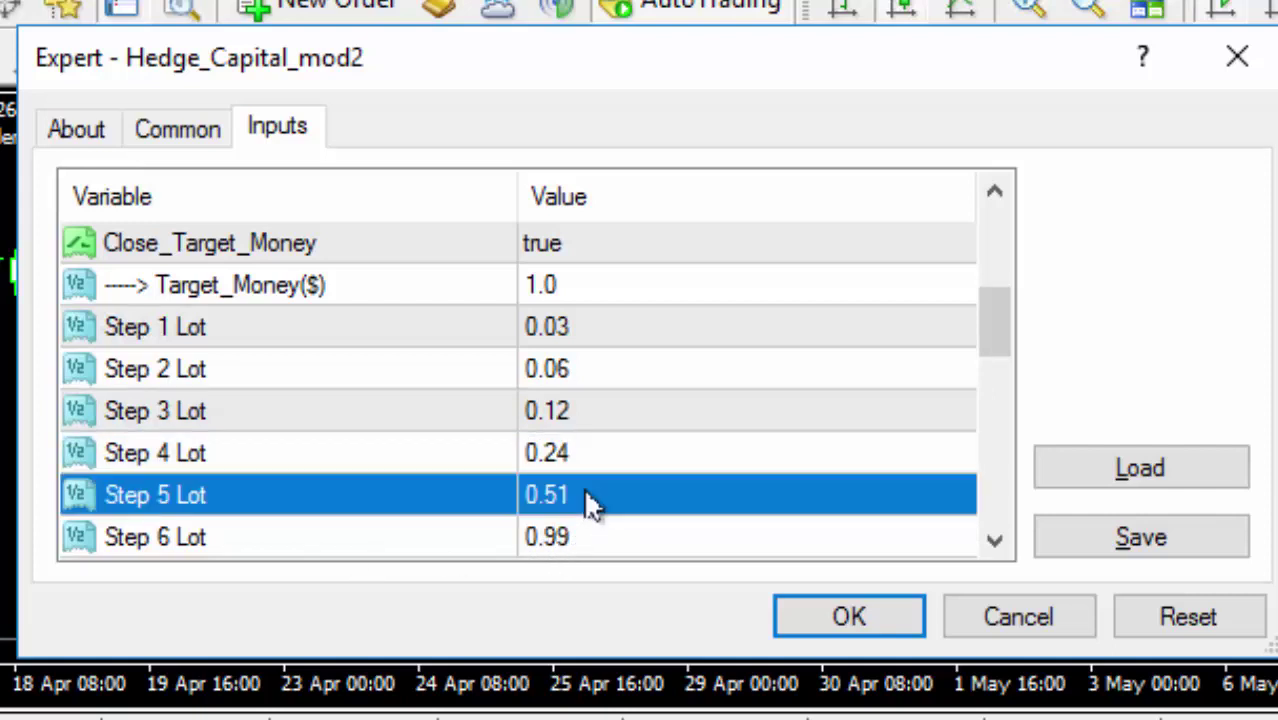
left_click(590, 500)
type("0.")
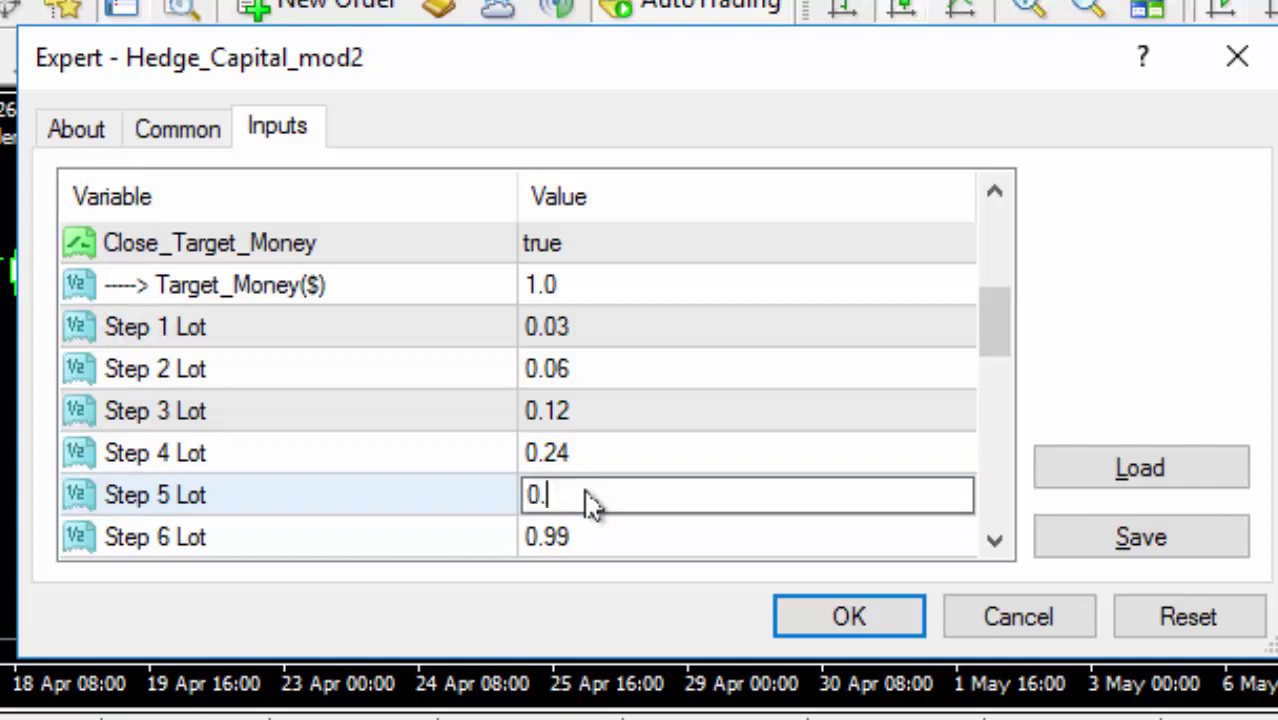
type("48")
left_click(583, 550)
type("0.96")
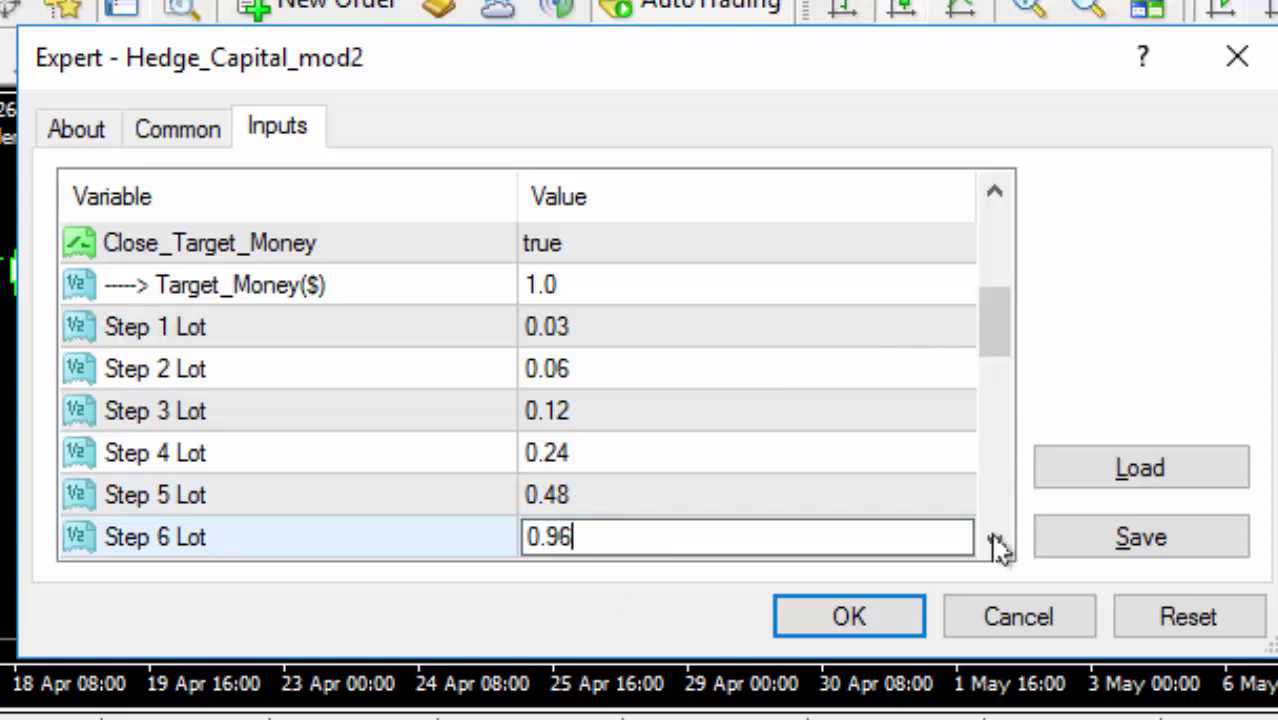
left_click(994, 540)
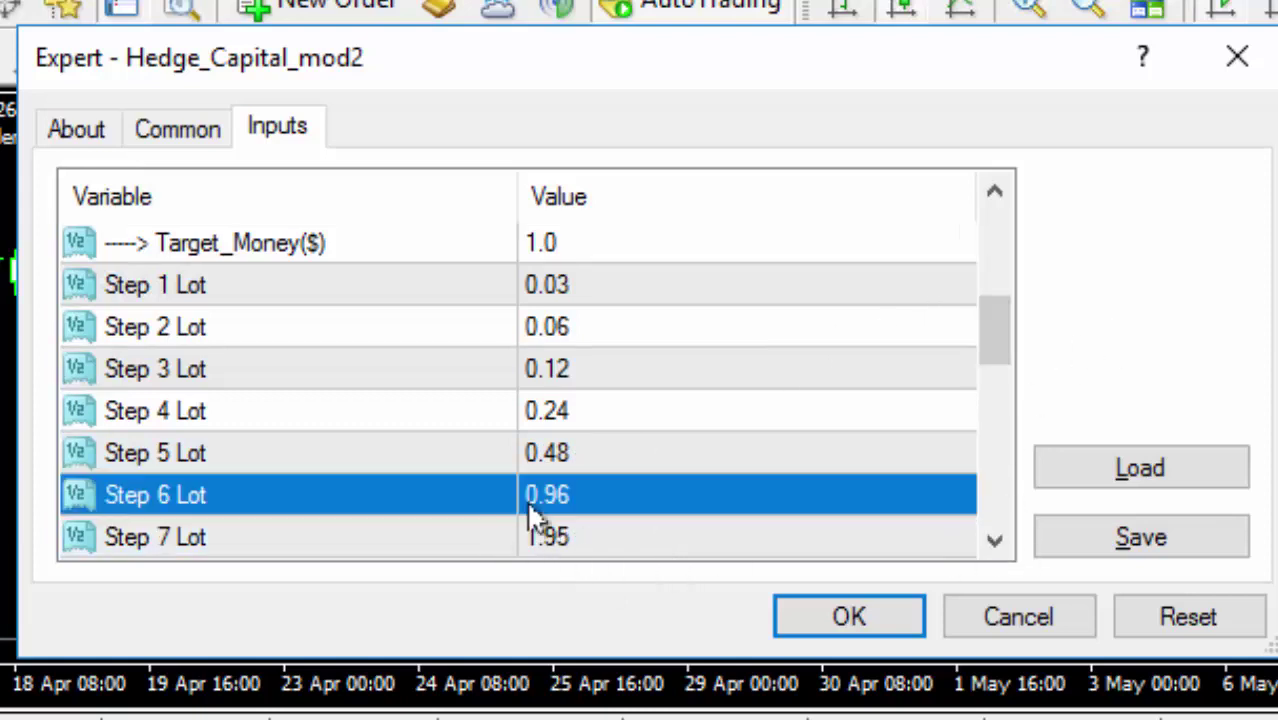
left_click(557, 540)
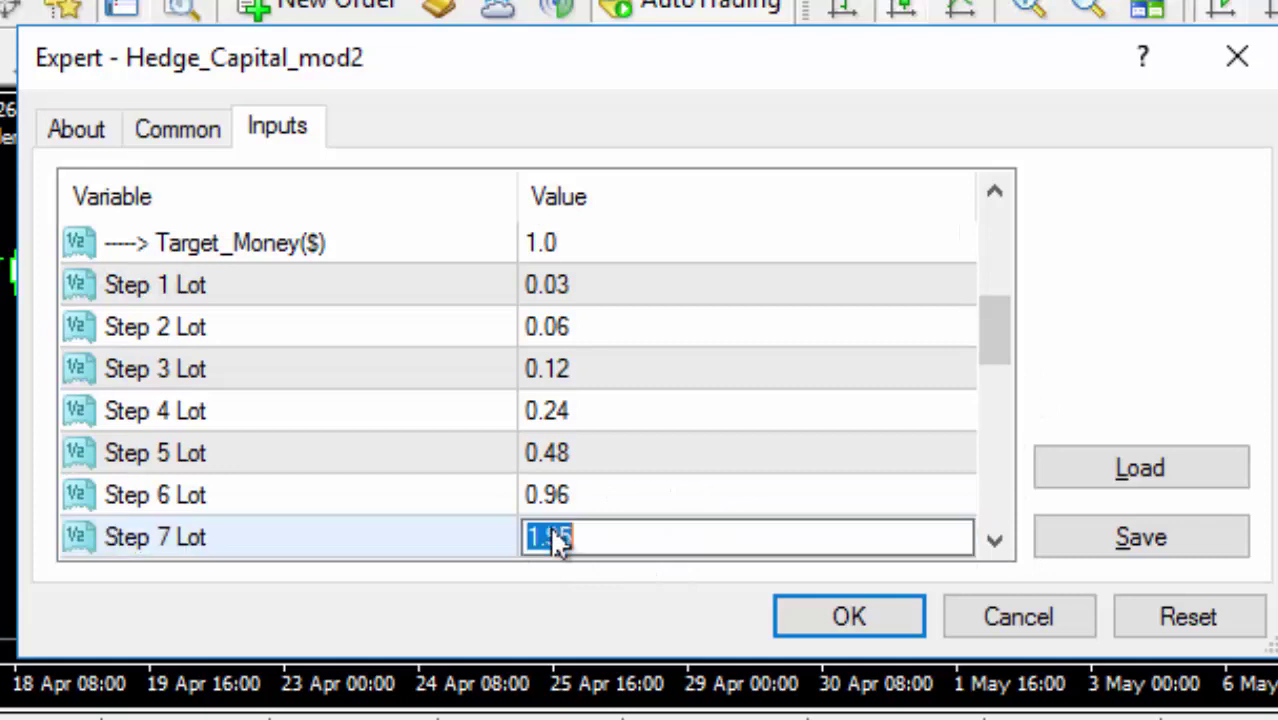
type("0.")
type("00")
Step: Scroll the Expert inputs back to the top and bring up the Save As dialog for a .set preset
left_click(993, 200)
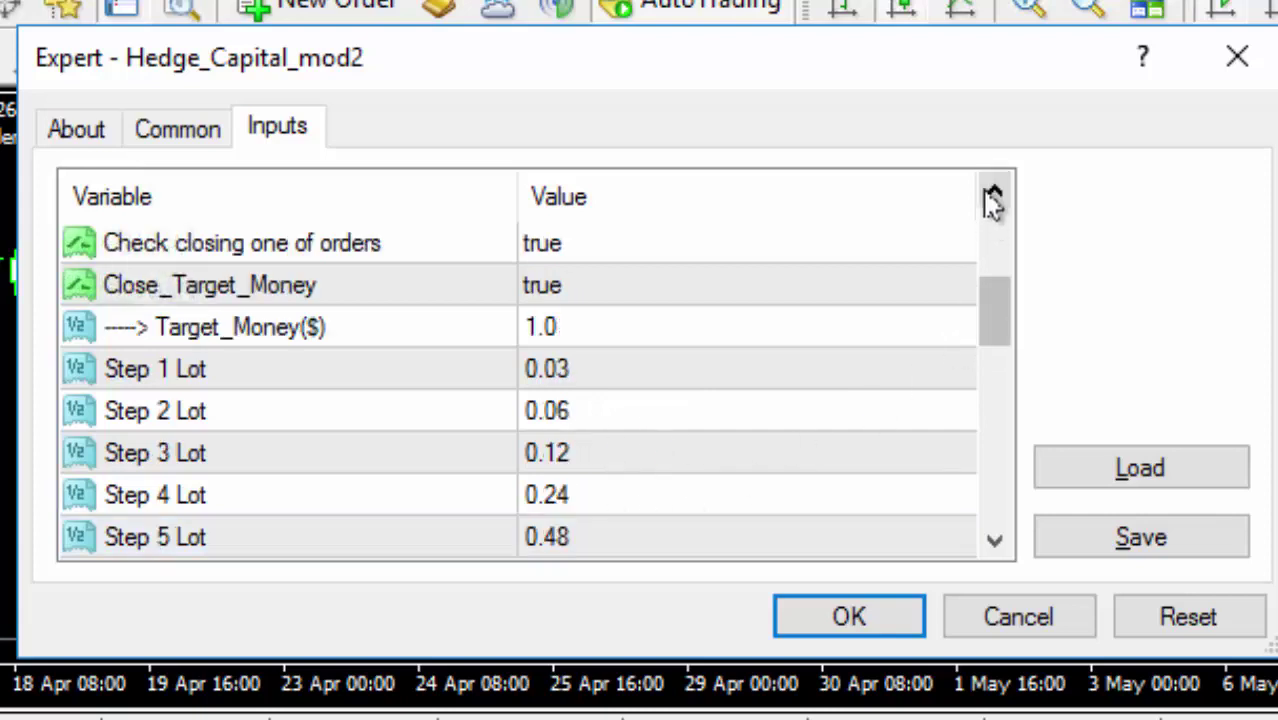
left_click(993, 200)
left_click(993, 200)
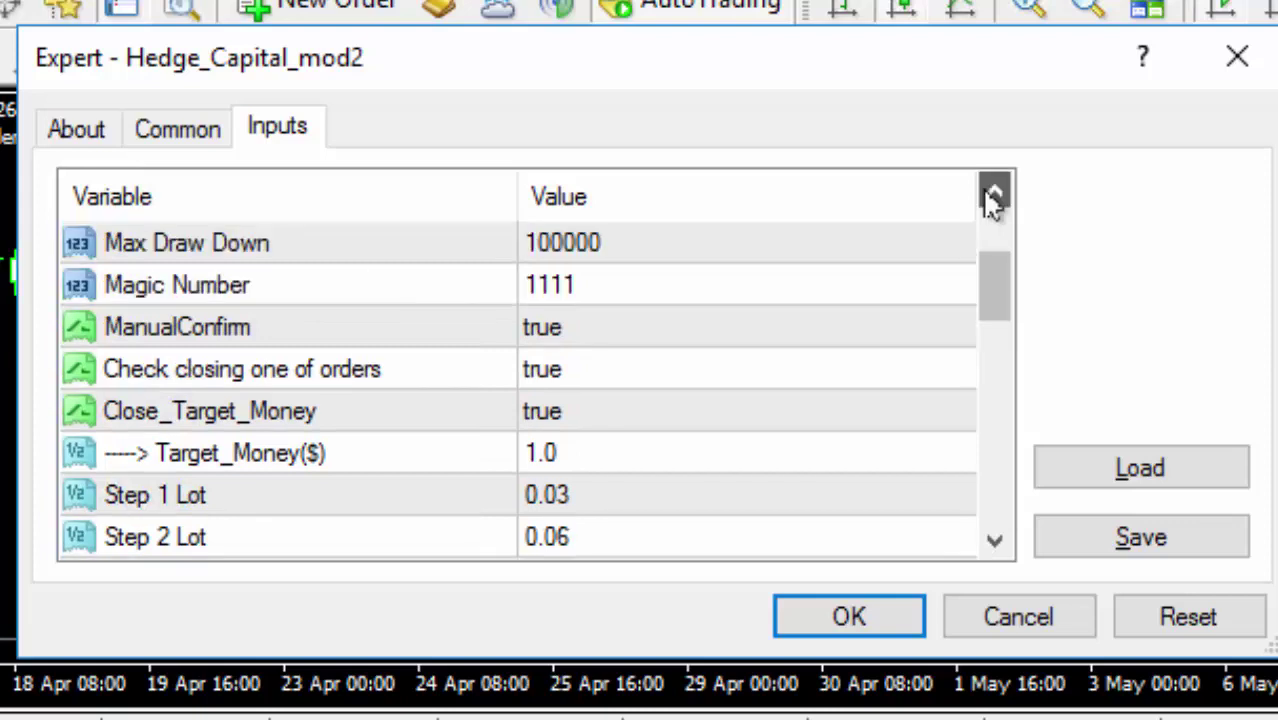
left_click(993, 200)
left_click(993, 200)
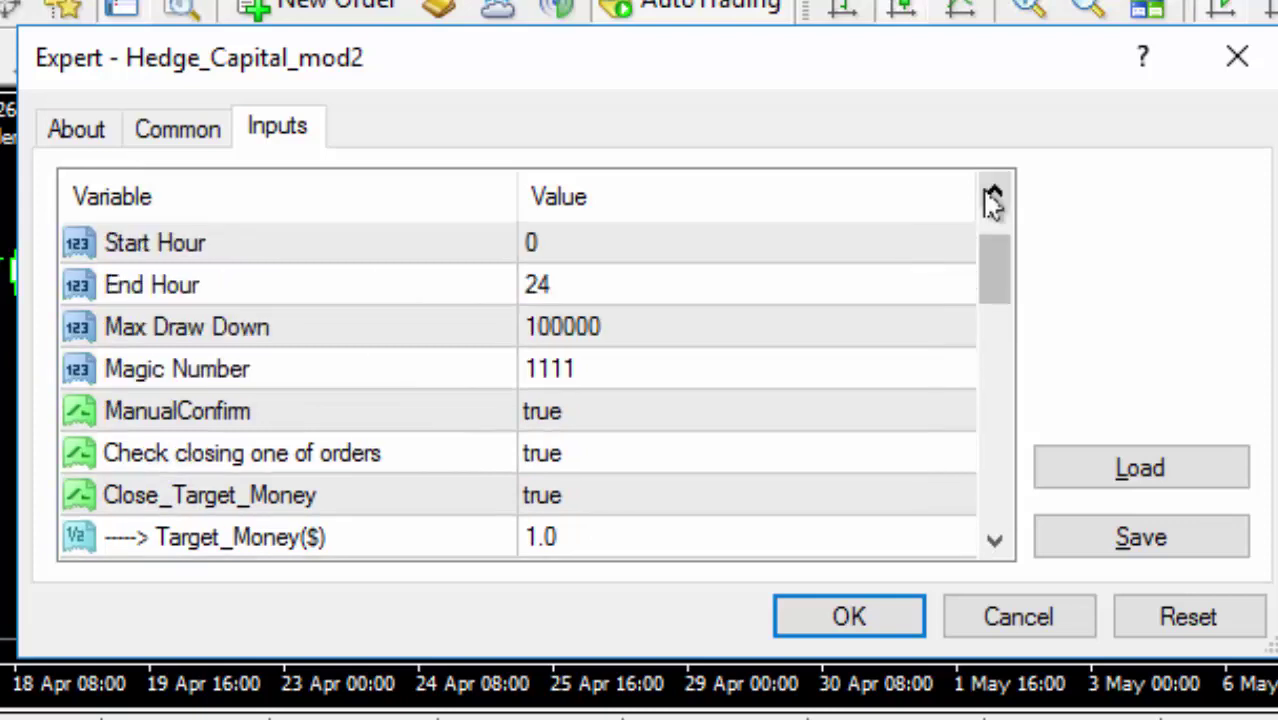
left_click(993, 200)
scroll(670, 299, "up", 1)
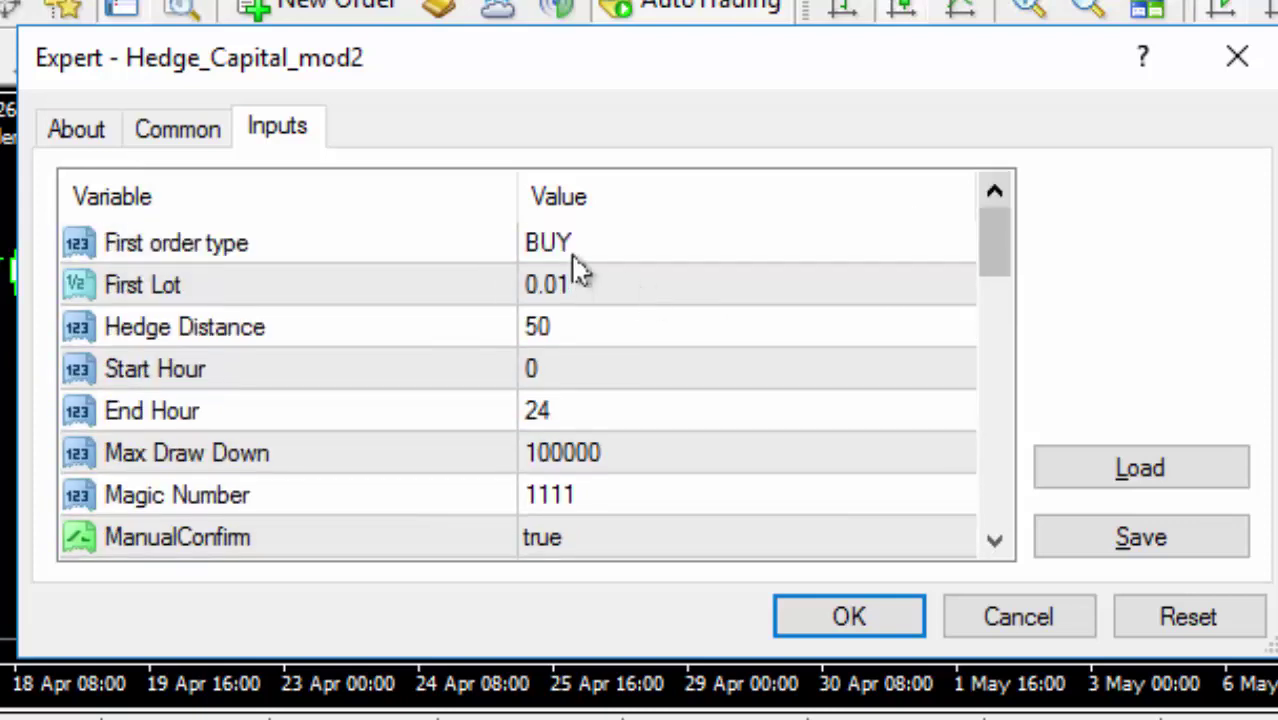
left_click(1140, 540)
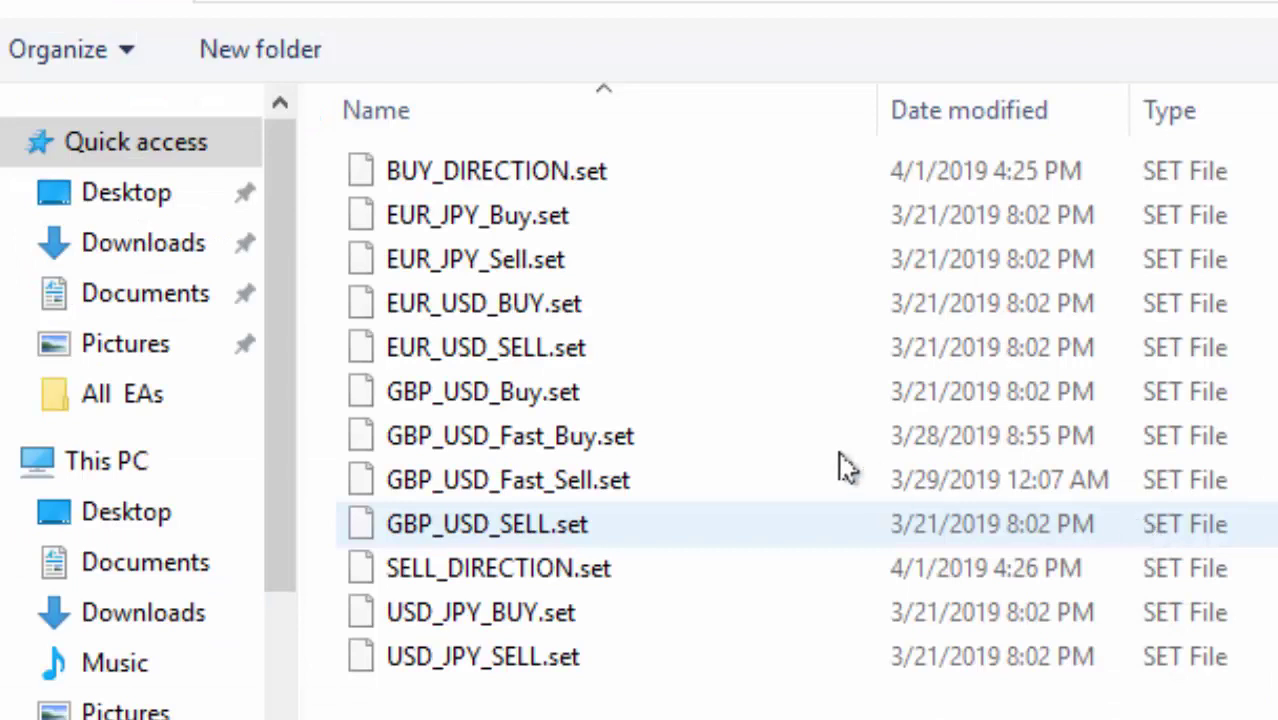
left_click(805, 440)
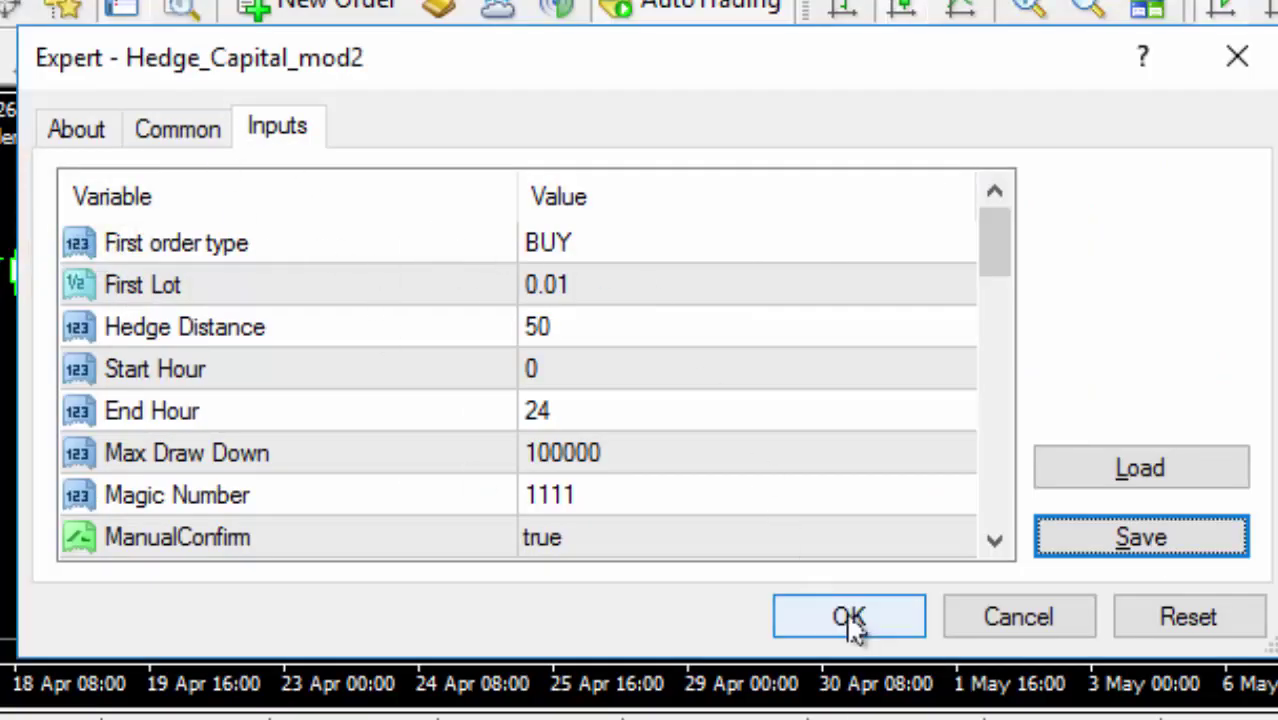
Step: Set ManualConfirm to false, overwrite SELL_DIRECTION.set with these inputs, and close the settings
left_click(548, 540)
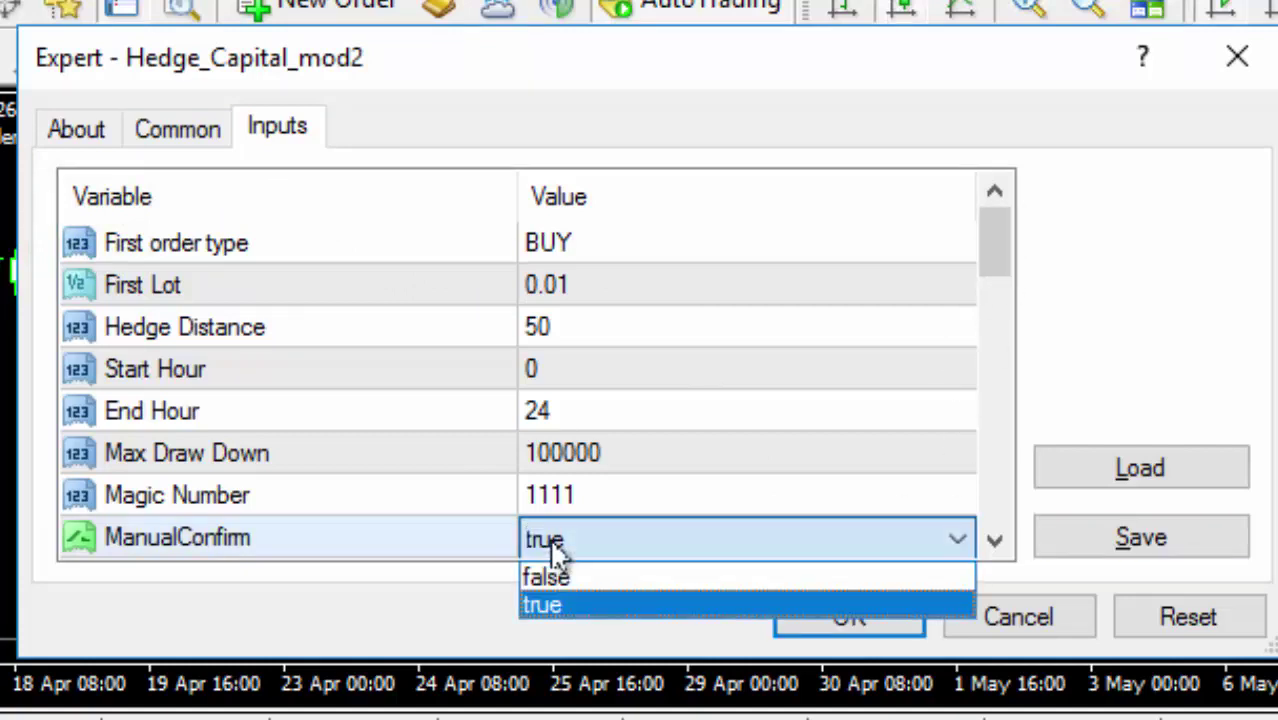
left_click(563, 585)
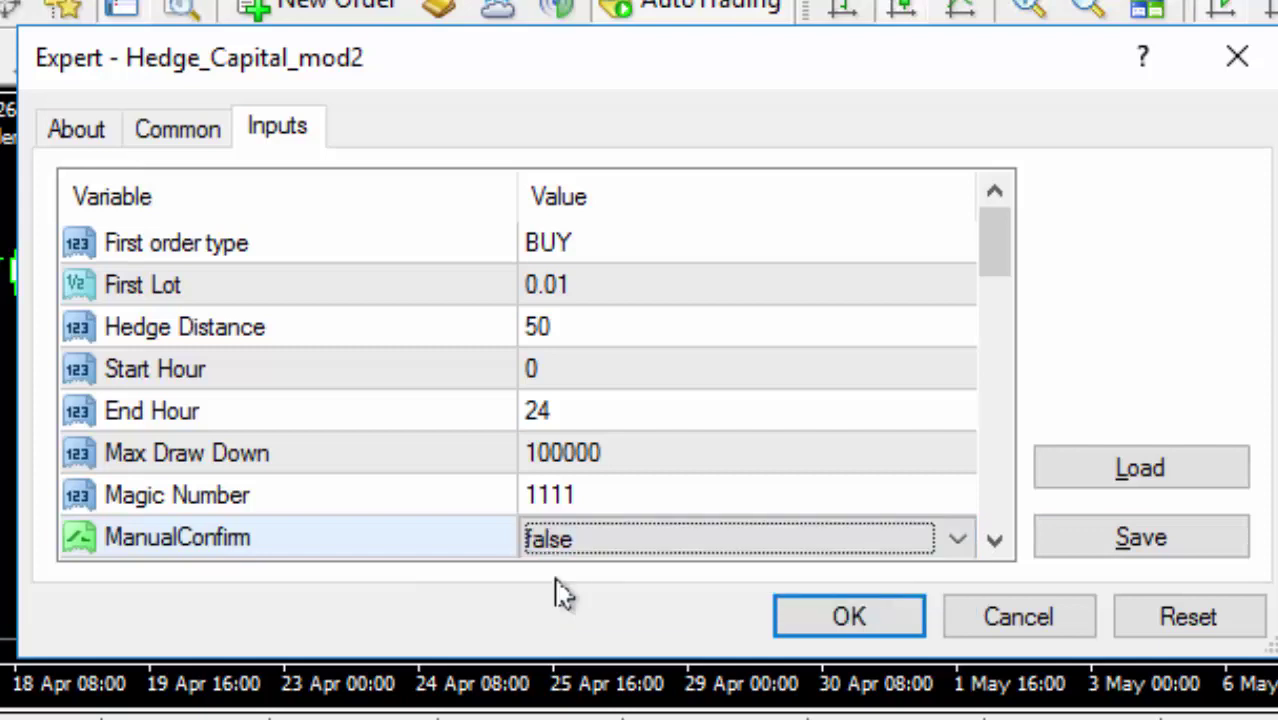
left_click(1110, 543)
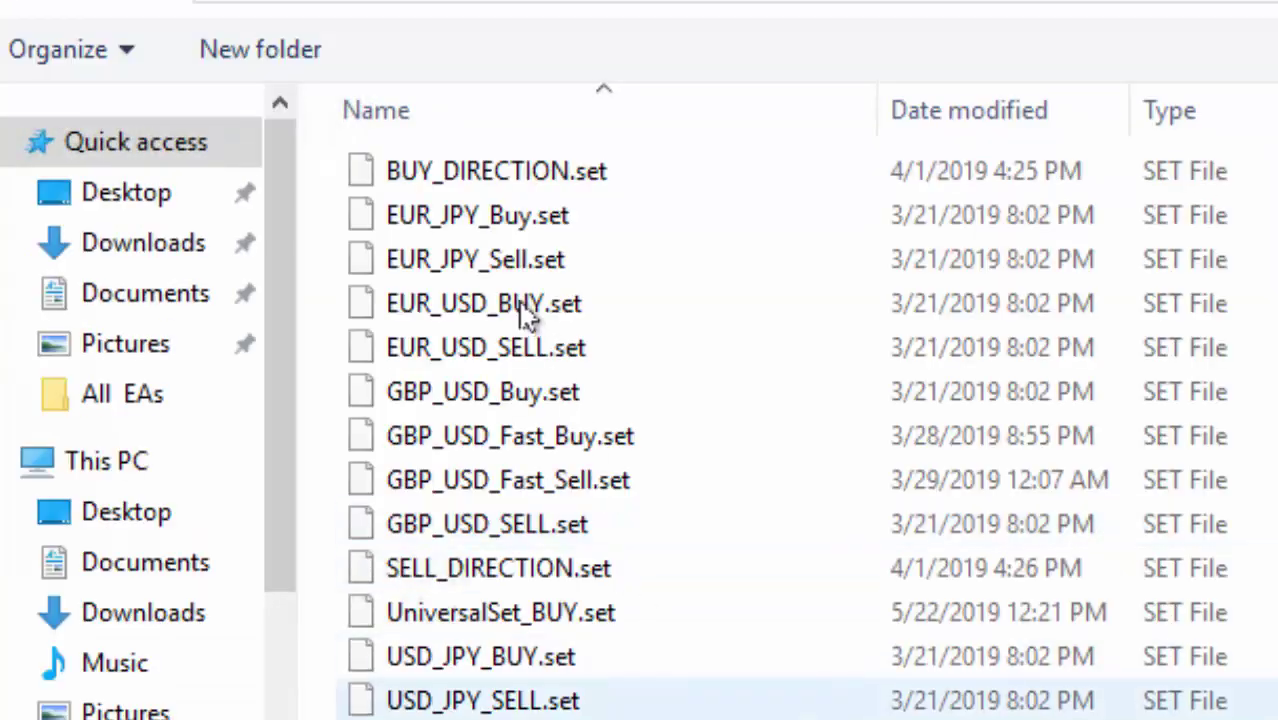
left_click(487, 572)
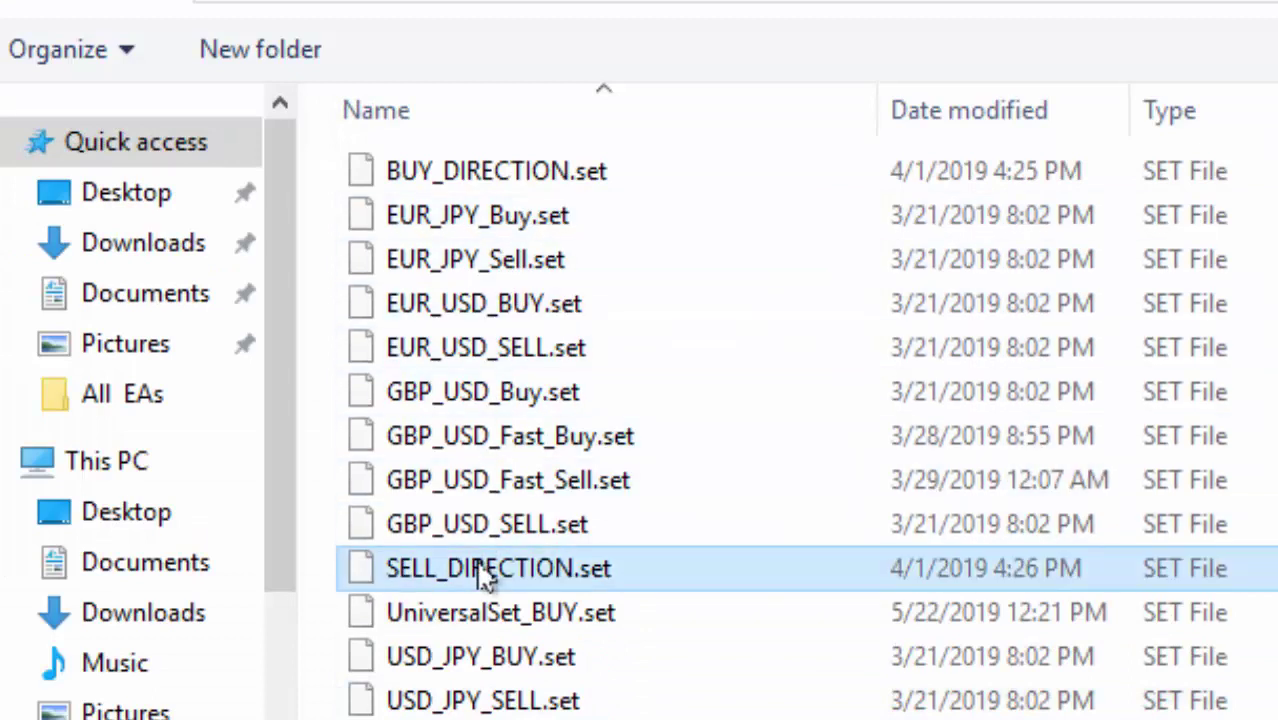
double_click(498, 568)
left_click(1265, 667)
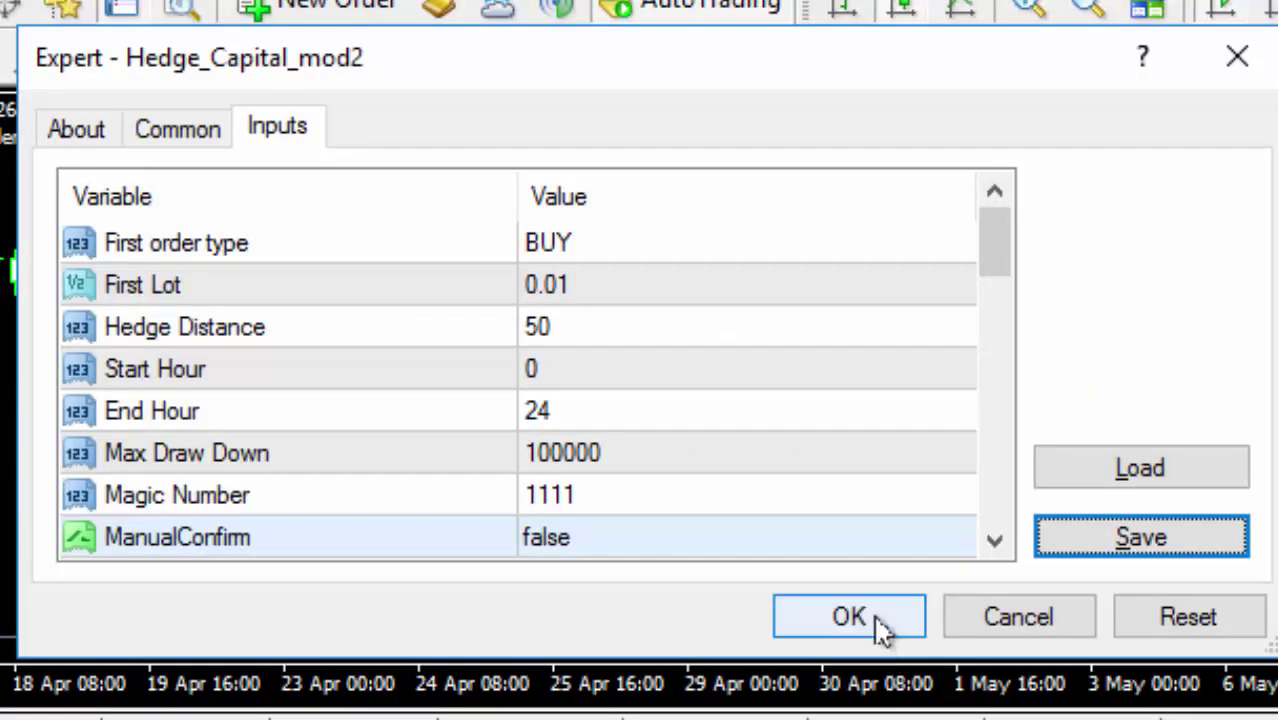
left_click(849, 616)
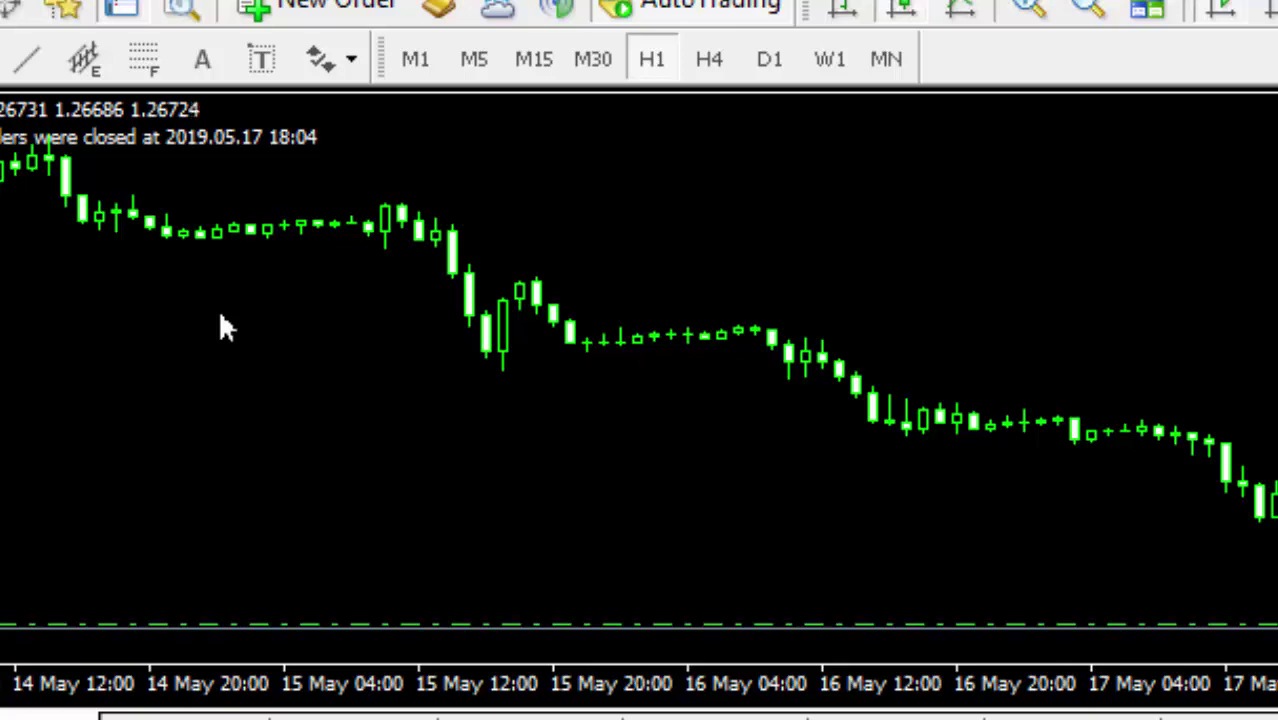
Step: Reopen the Hedge_Capital_mod2 settings with F7, showing SELL, 0.02 lot and Magic Number 2222
key("F7")
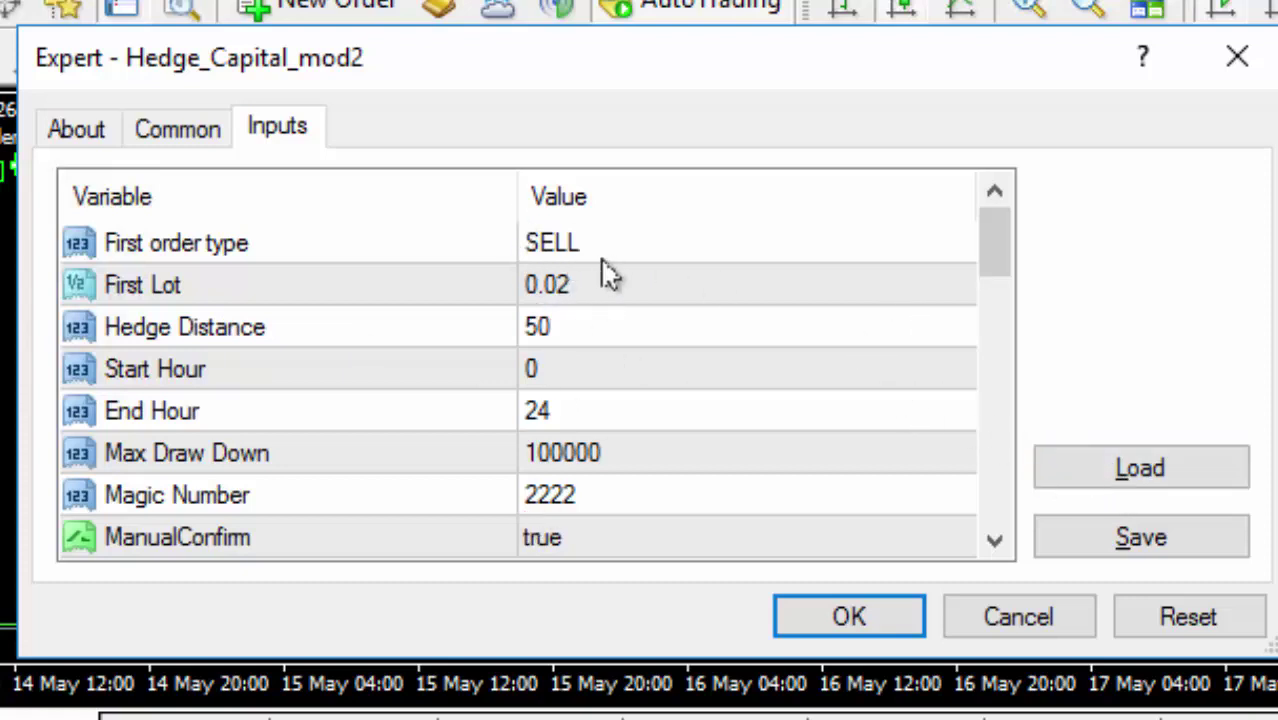
Step: Load the UniversalSet_BUY.set preset and change the first order type to SELL
left_click(1155, 475)
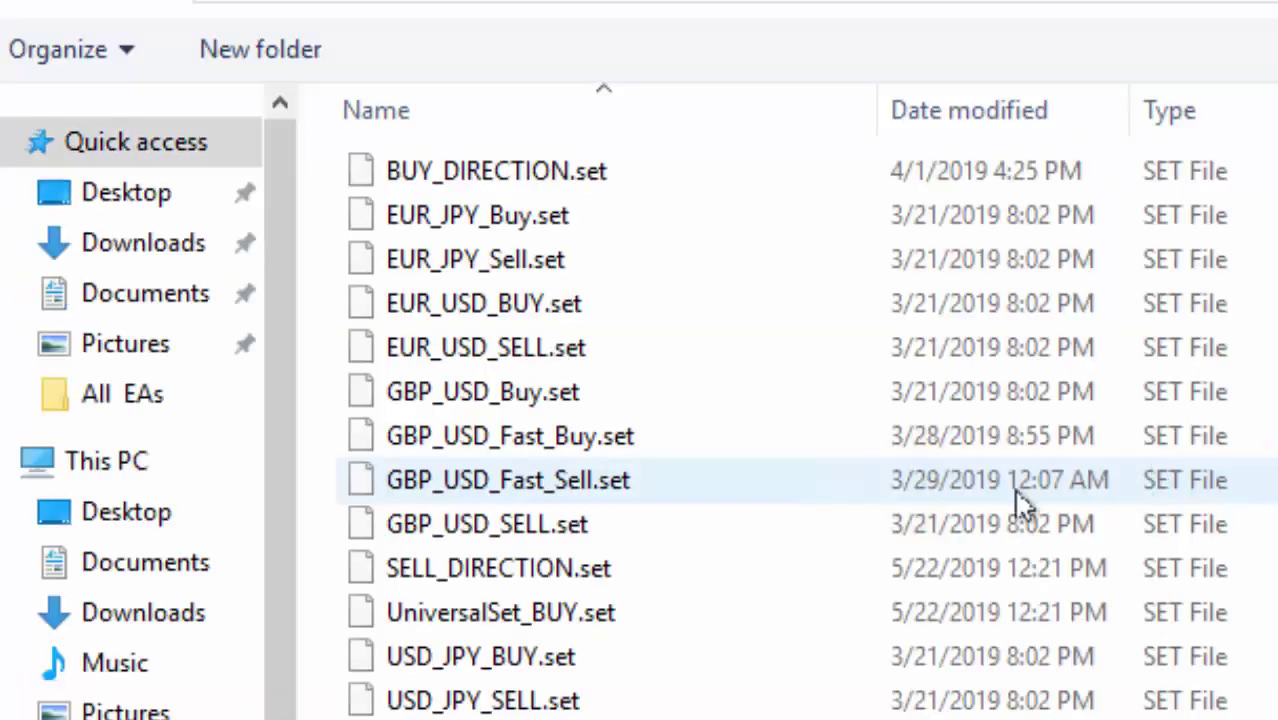
left_click(478, 618)
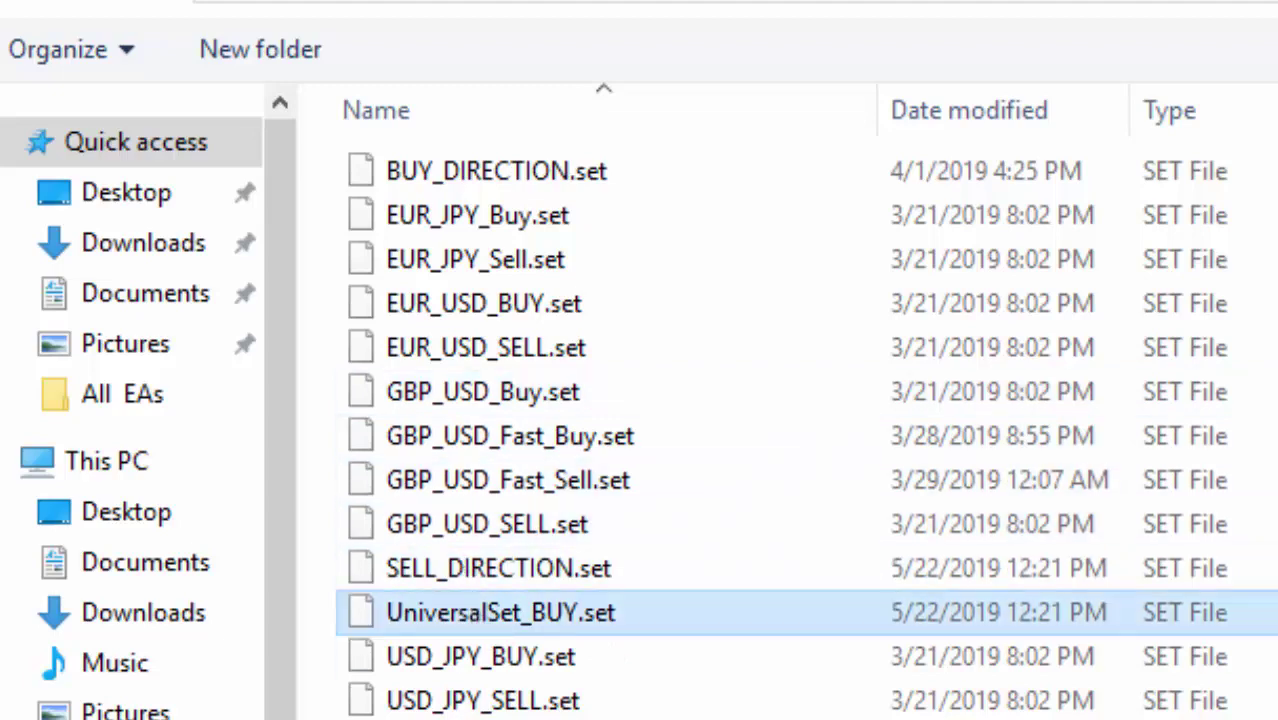
double_click(478, 612)
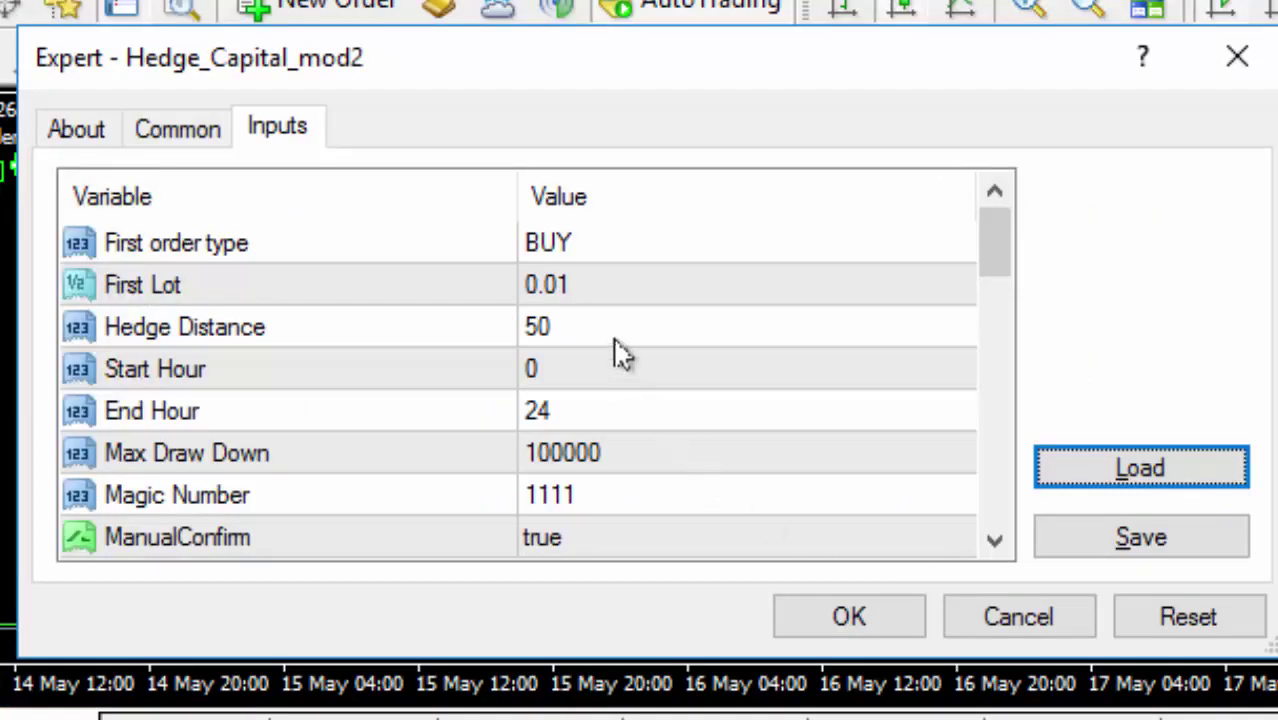
left_click(612, 250)
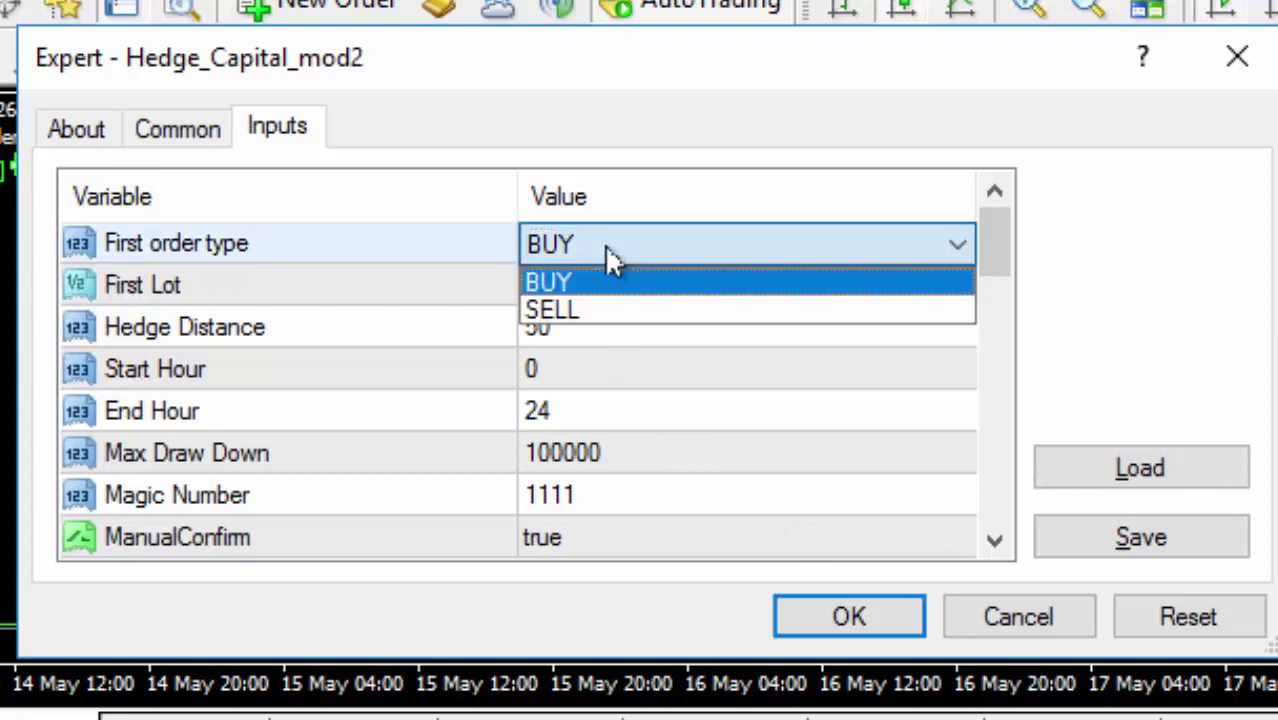
left_click(560, 310)
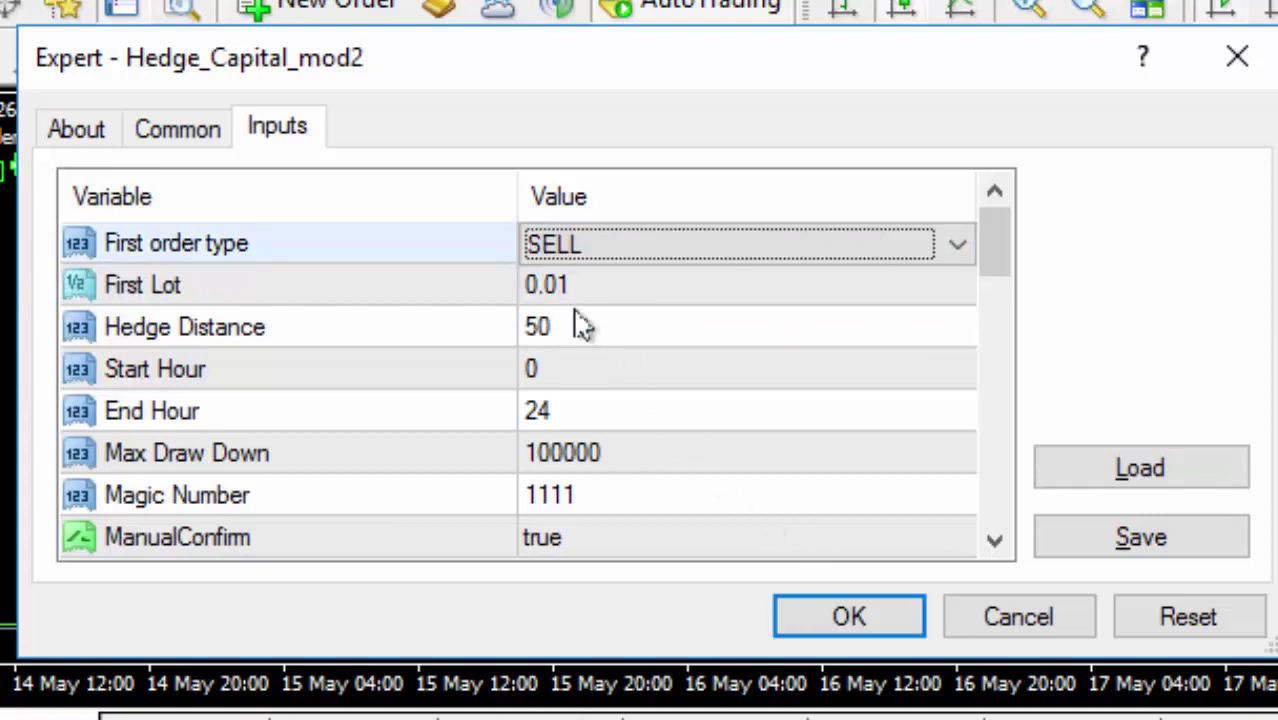
Step: Set the Magic Number to 2222 and ManualConfirm to false
double_click(619, 497)
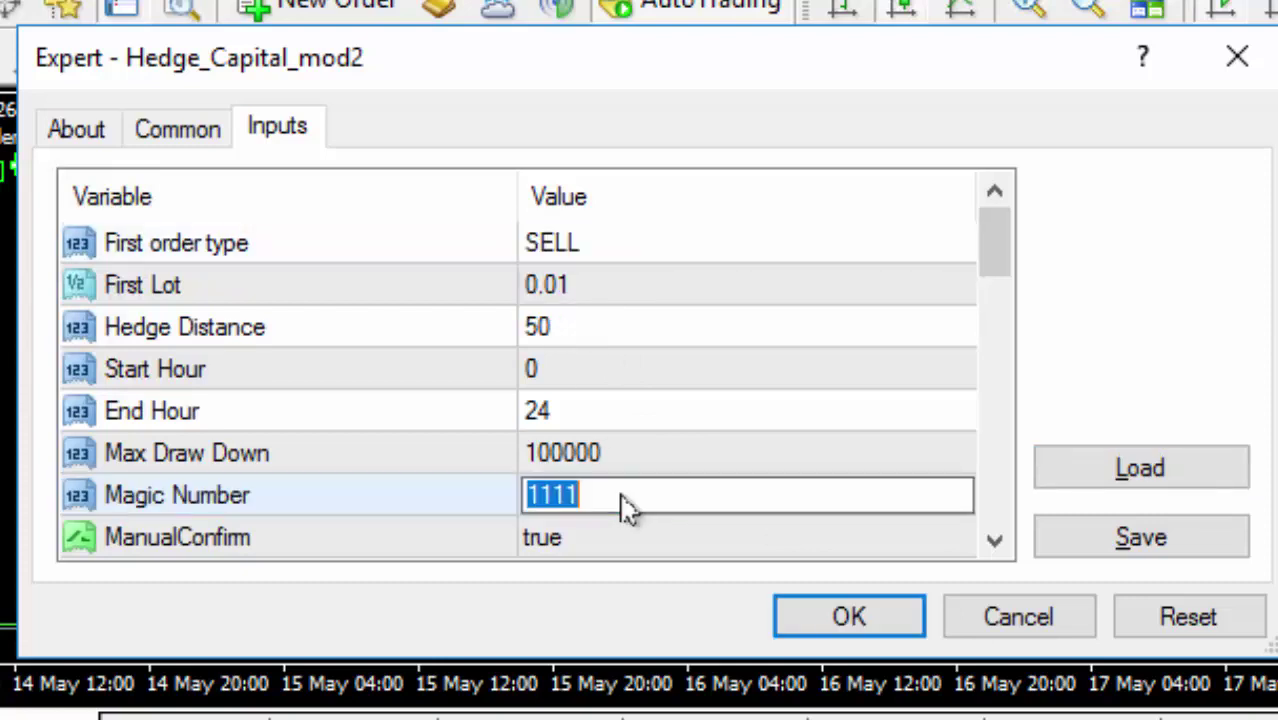
type("2222")
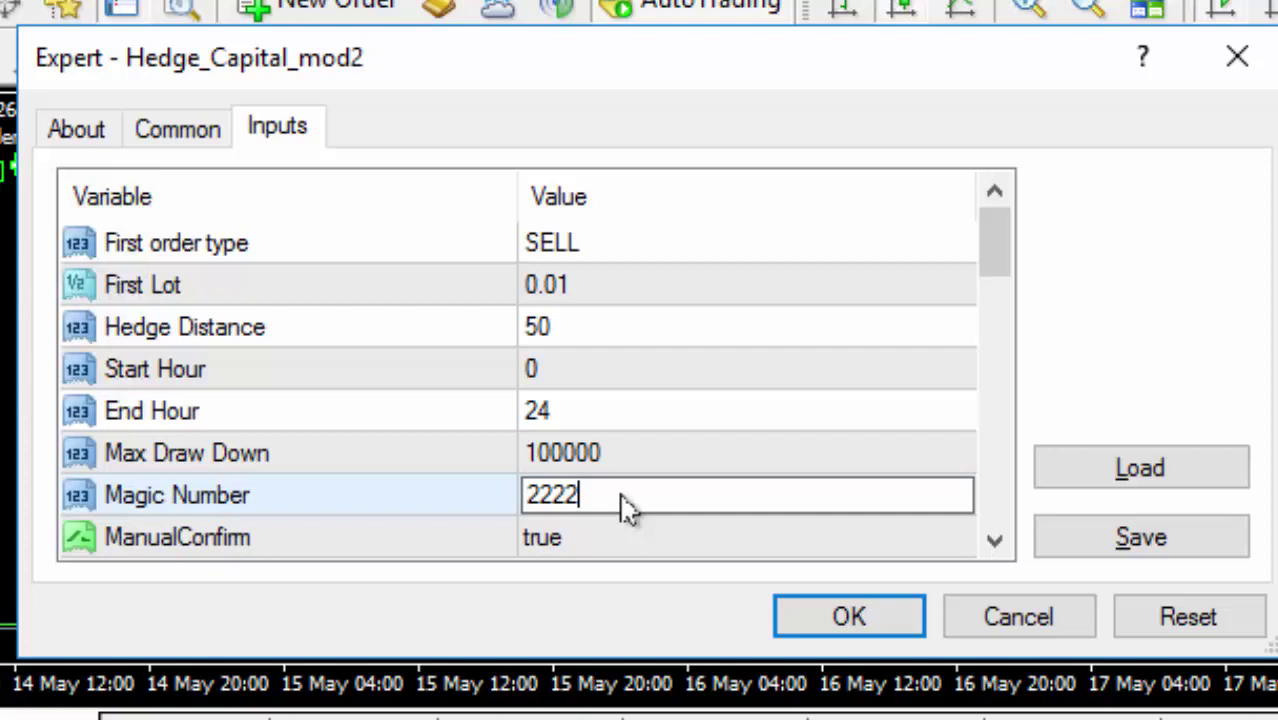
left_click(614, 550)
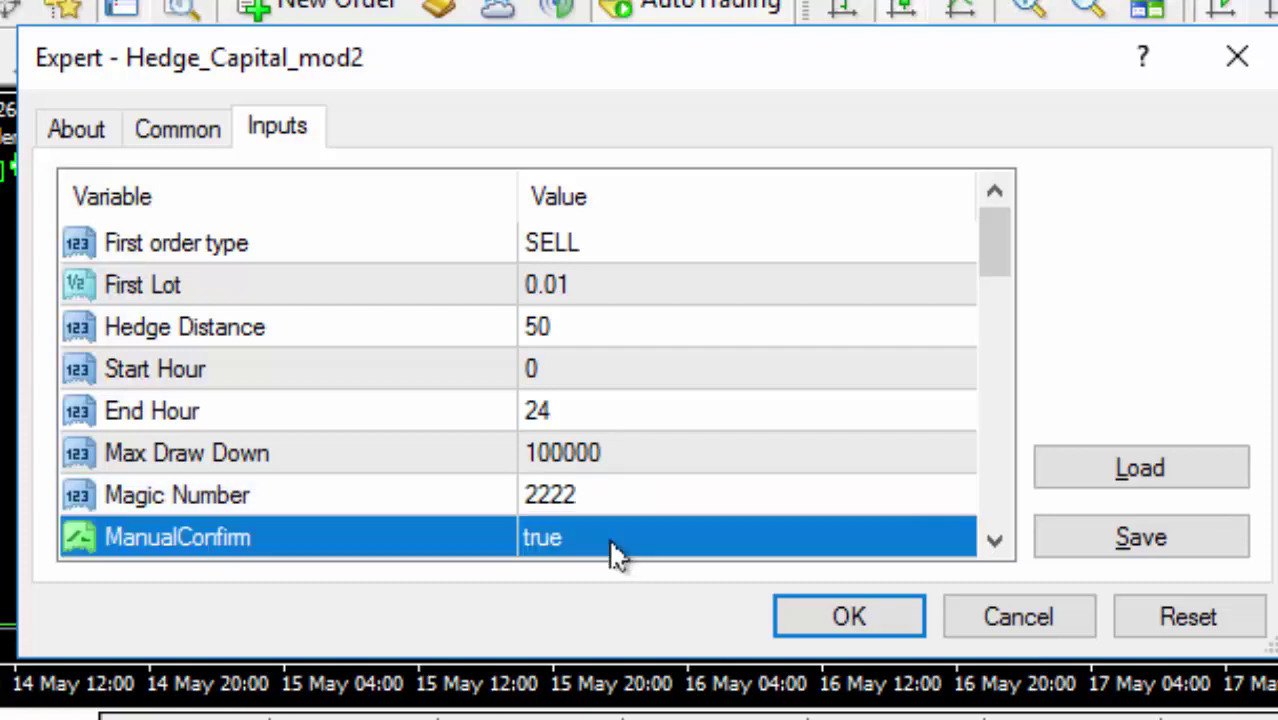
left_click(614, 550)
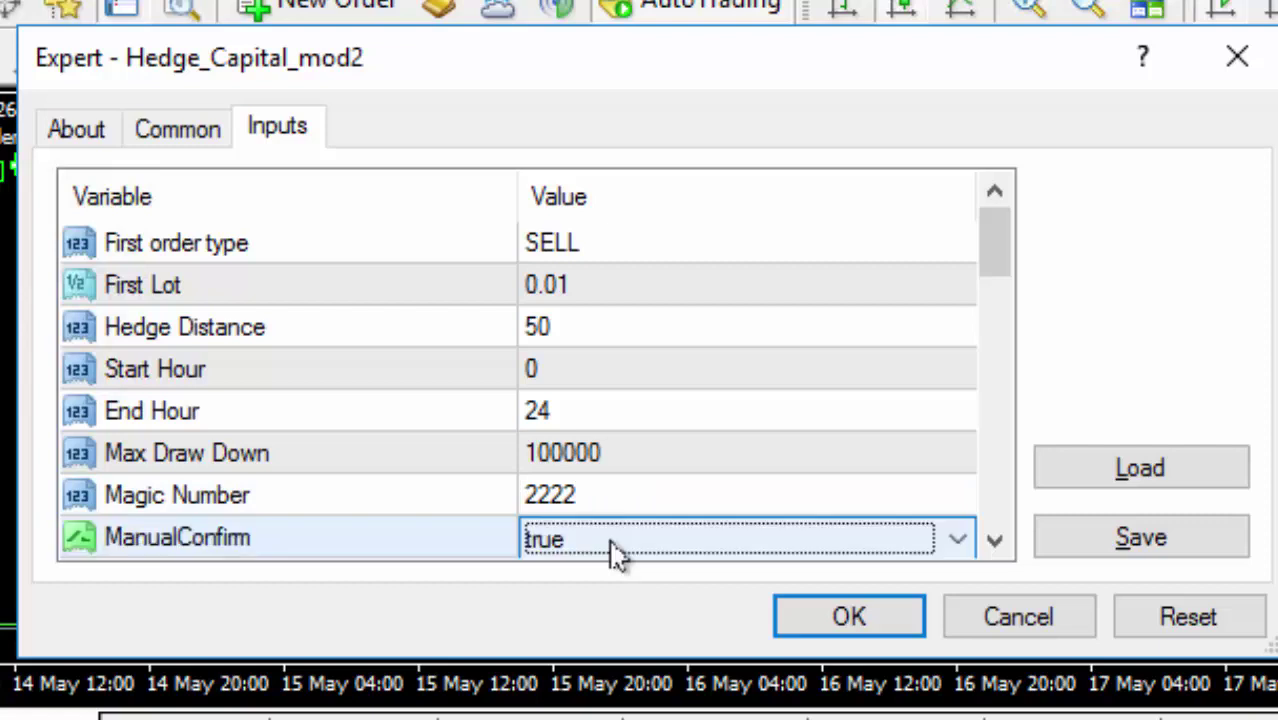
left_click(614, 540)
left_click(596, 580)
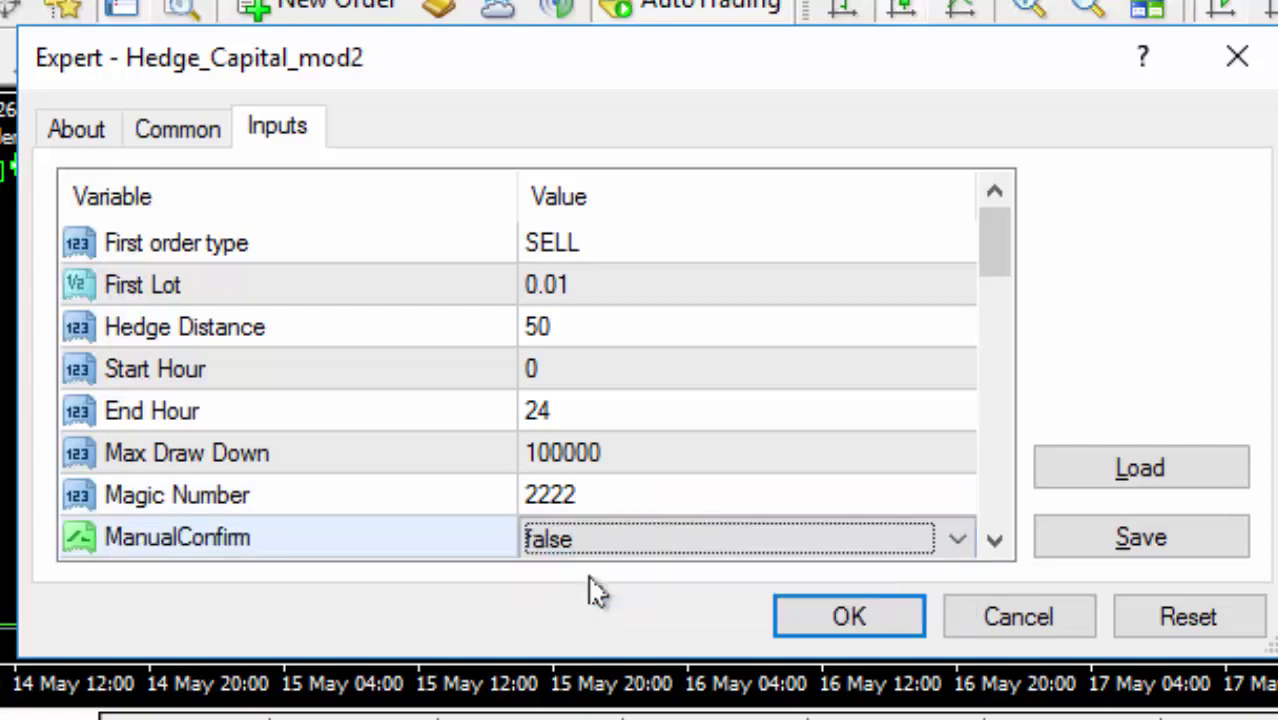
Step: Save the current inputs as the new preset UniversalSet_SELL, based on the UniversalSet_BUY name
left_click(1140, 538)
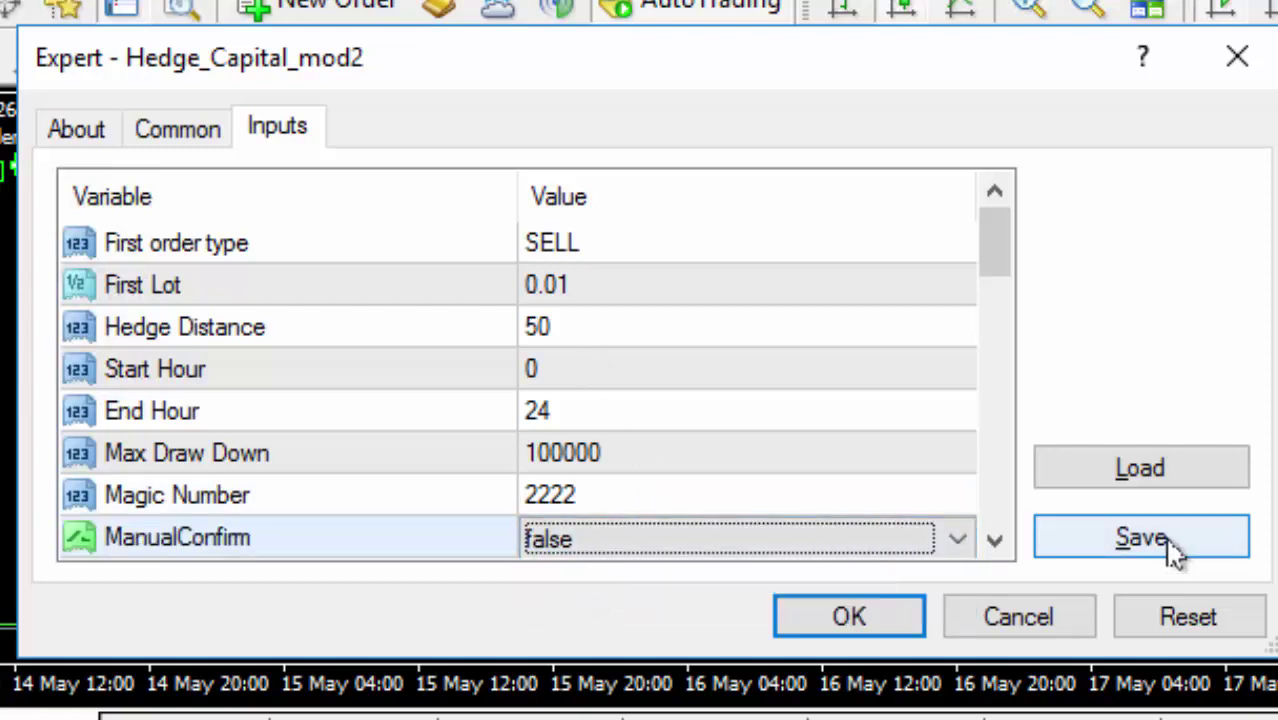
left_click(1165, 542)
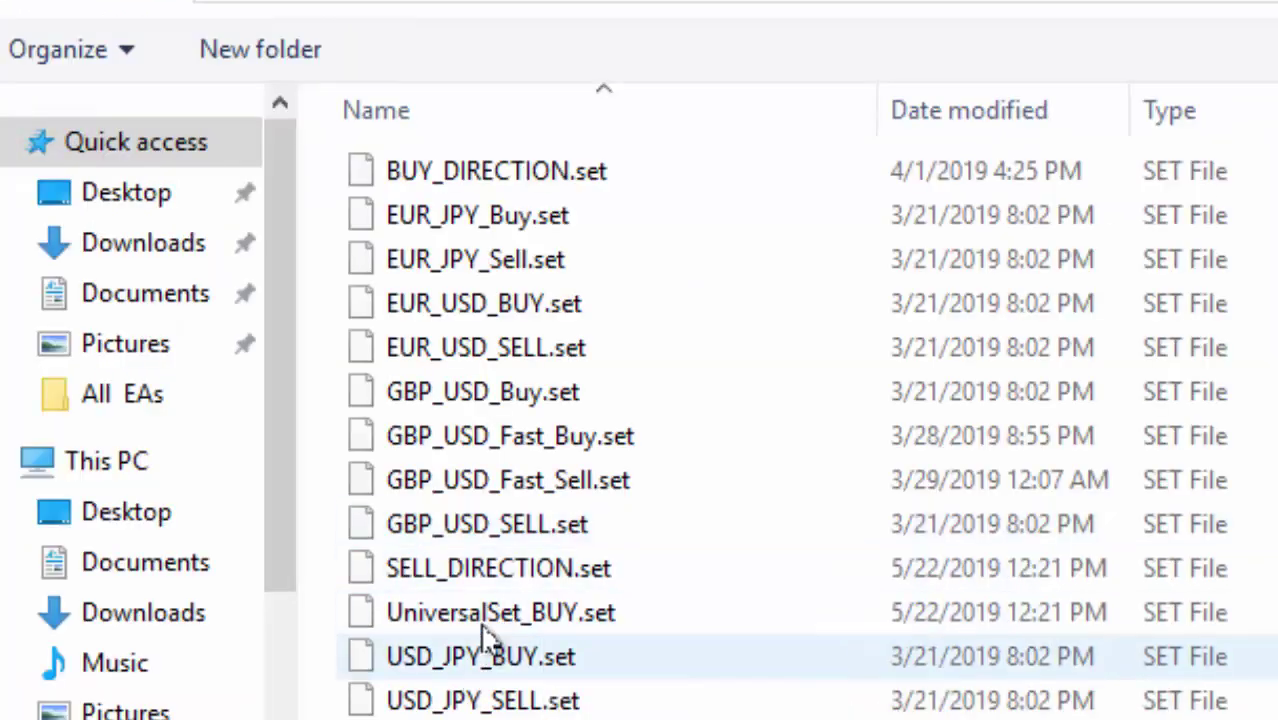
left_click(480, 612)
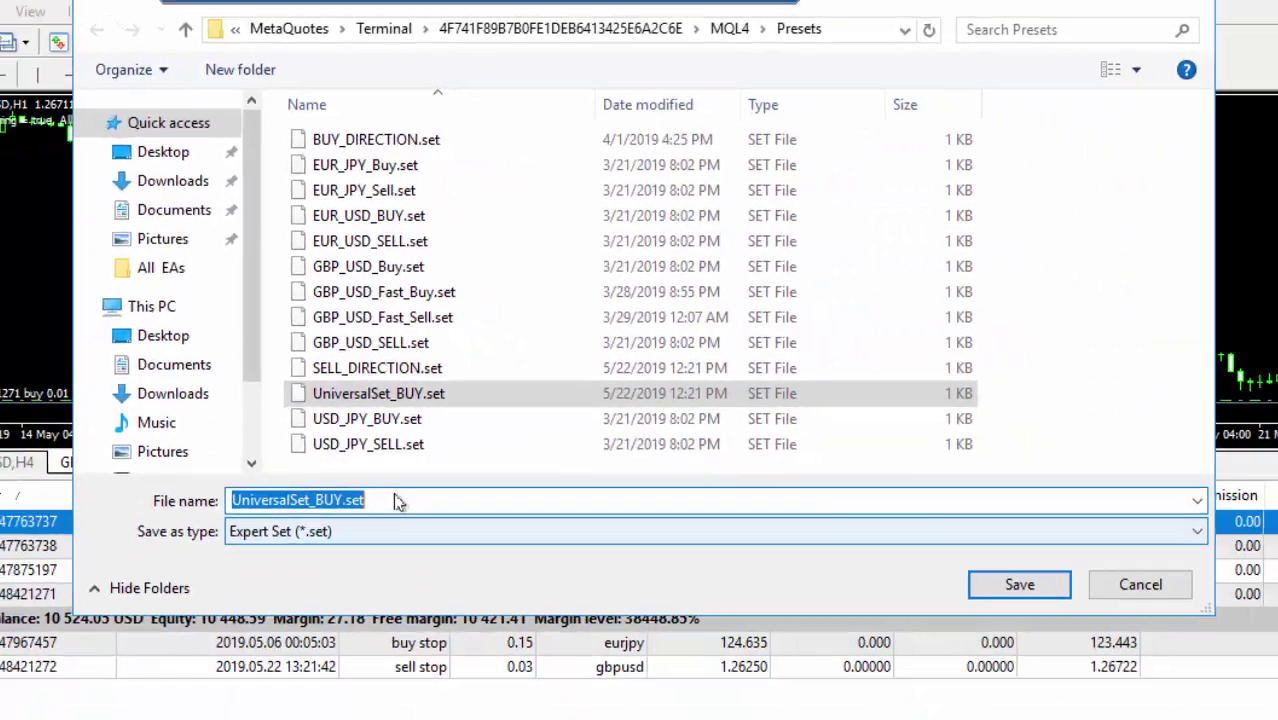
left_click(352, 409)
key("BackSpace")
key("BackSpace")
key("BackSpace")
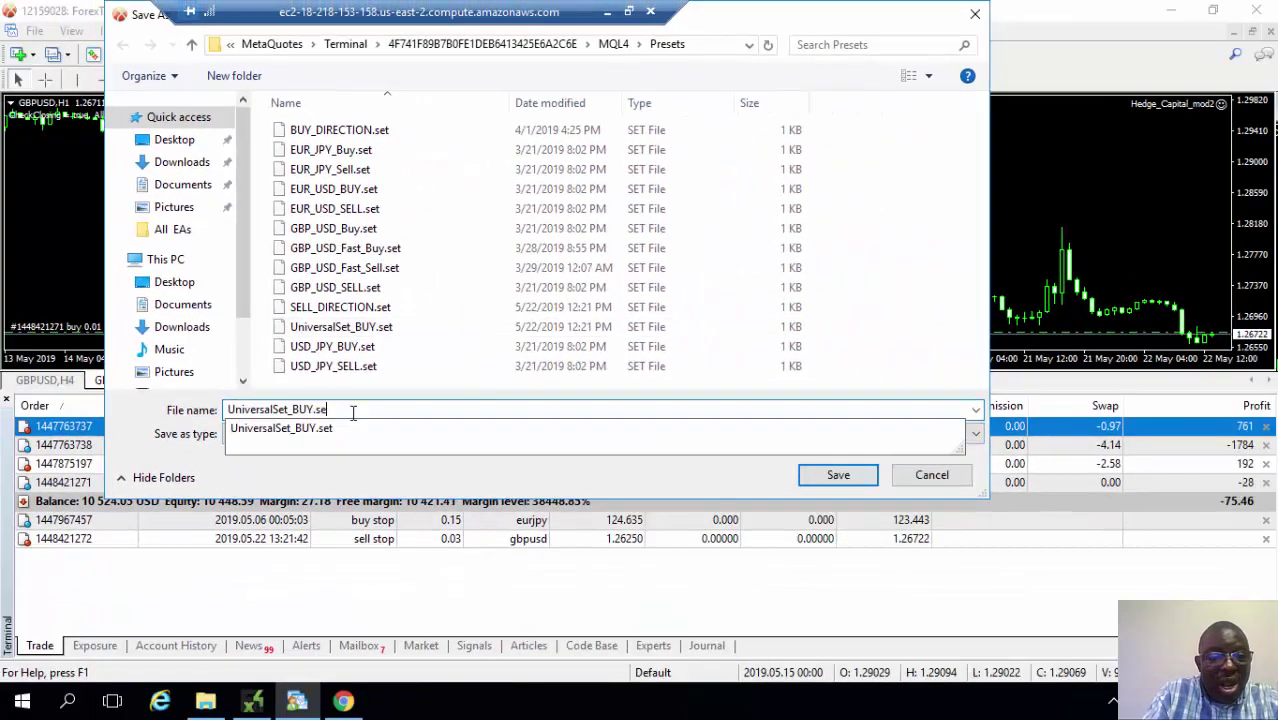
key("BackSpace")
key("BackSpace")
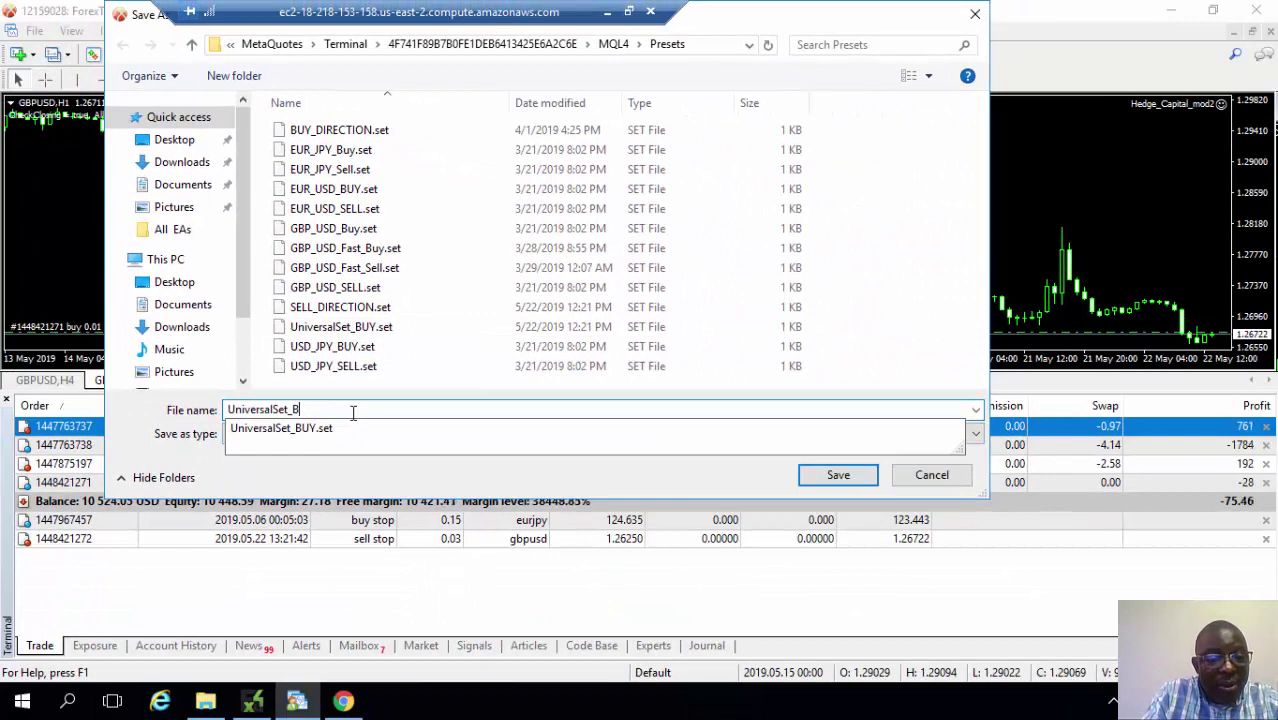
key("BackSpace")
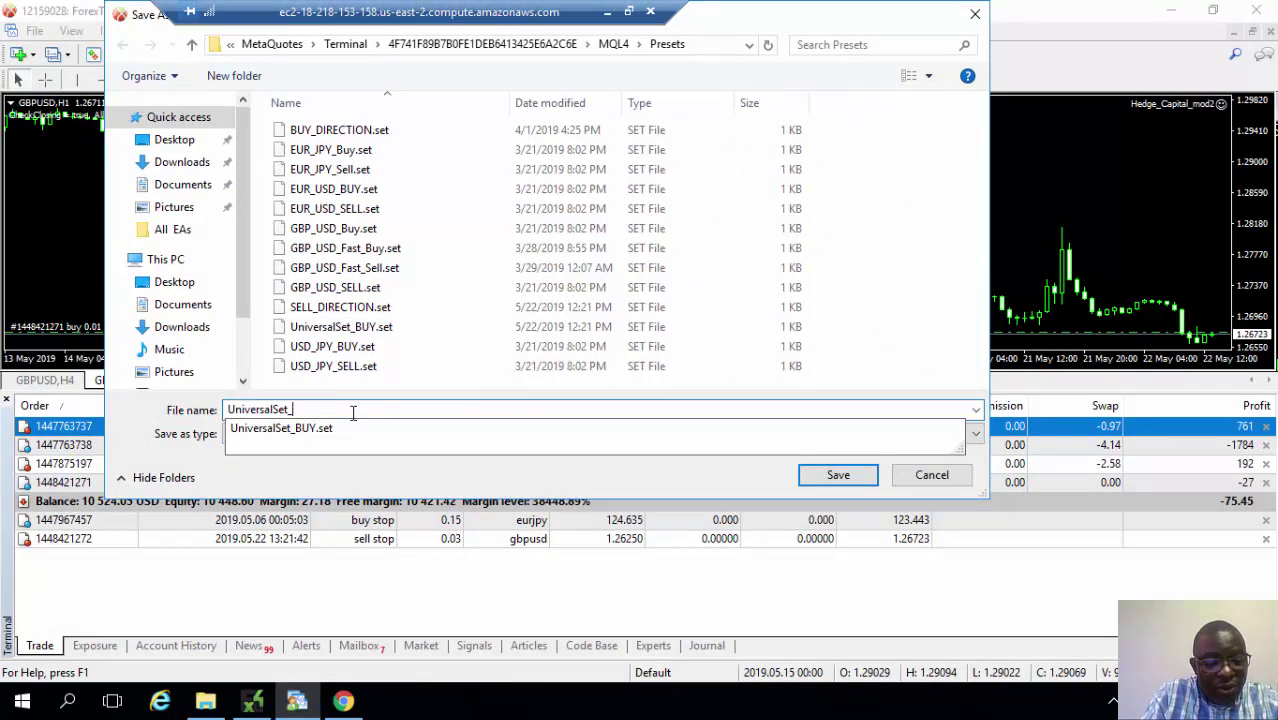
type("SELL")
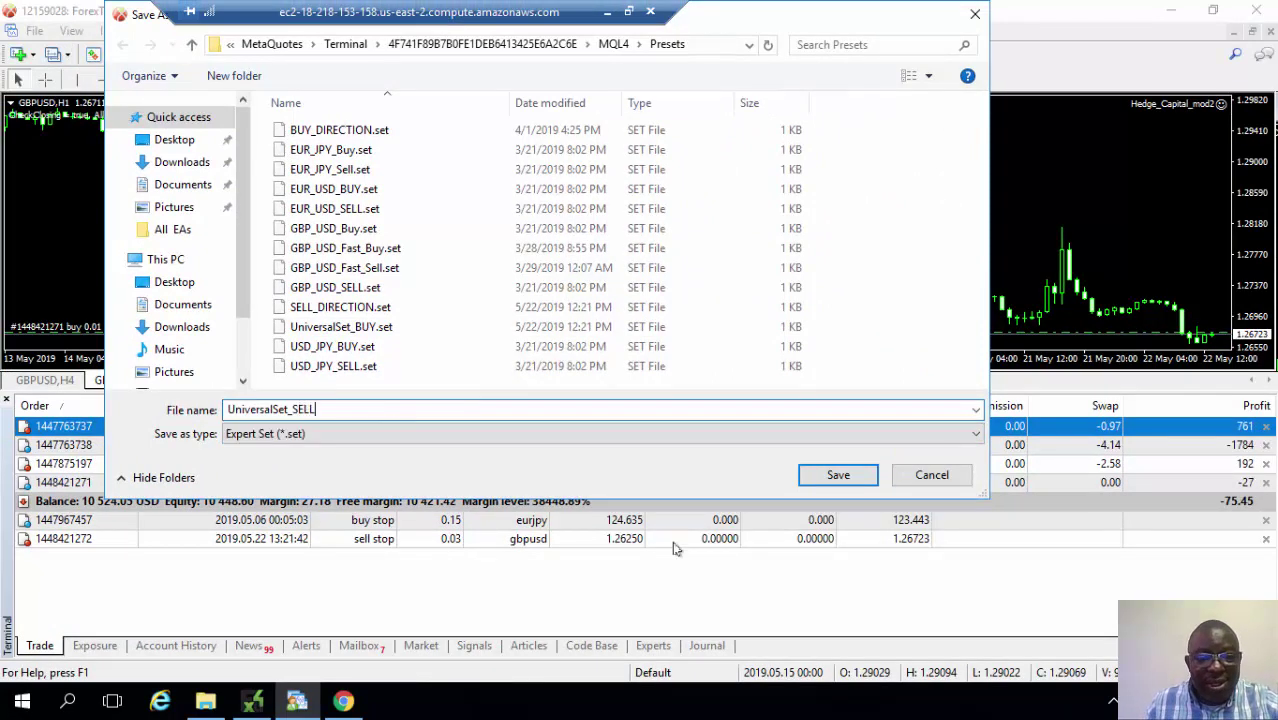
left_click(838, 475)
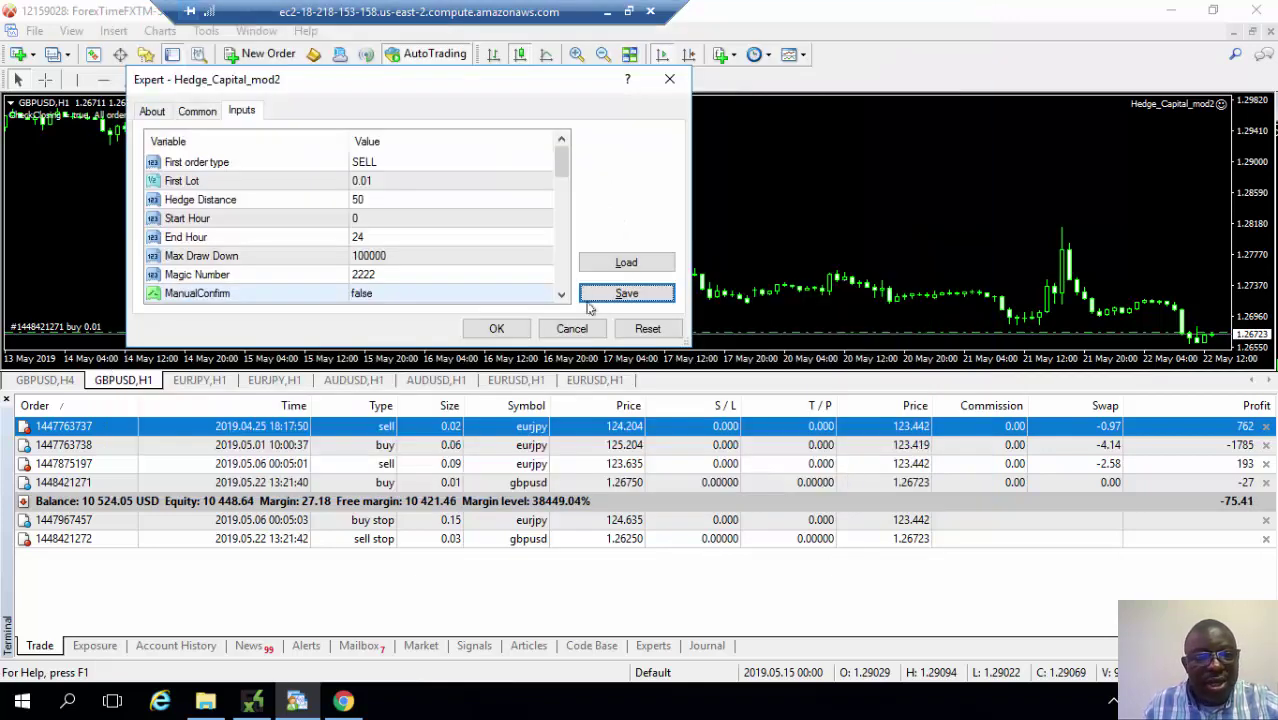
Step: Scroll through the remaining inputs, then confirm the SELL settings with OK
left_click(562, 296)
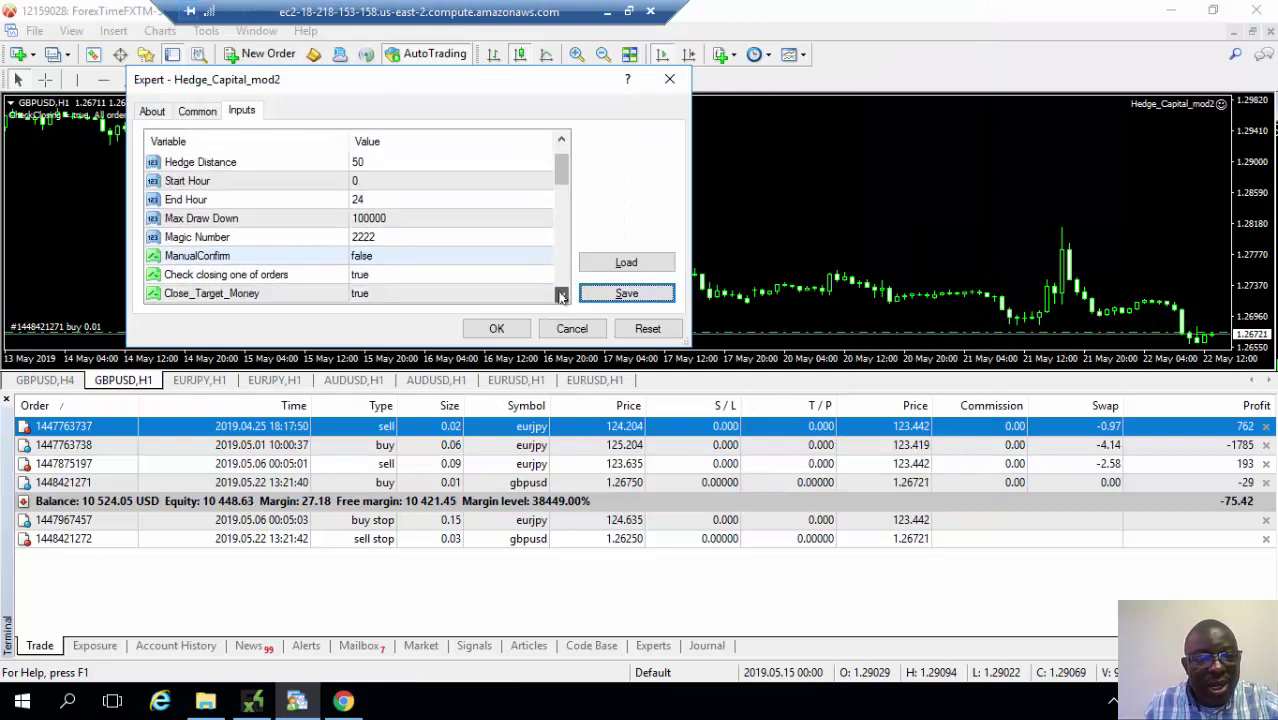
left_click(562, 296)
left_click(562, 296)
left_click(562, 296)
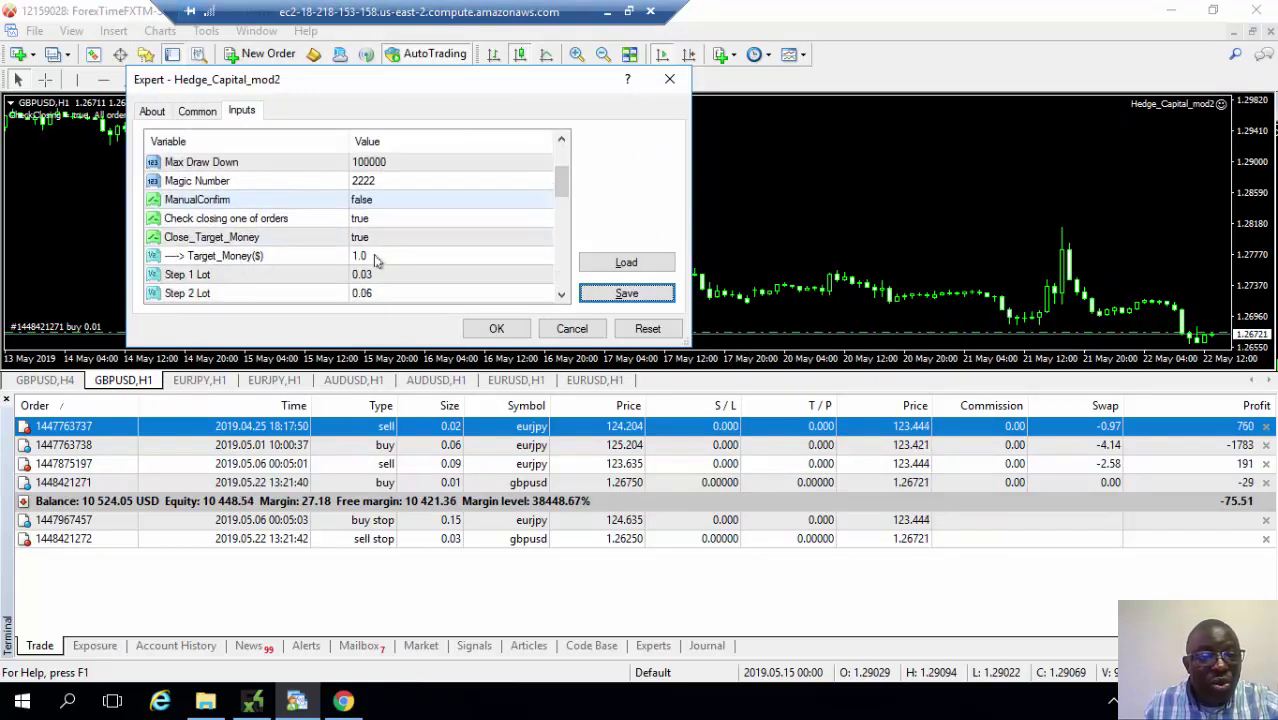
left_click(562, 297)
left_click(562, 297)
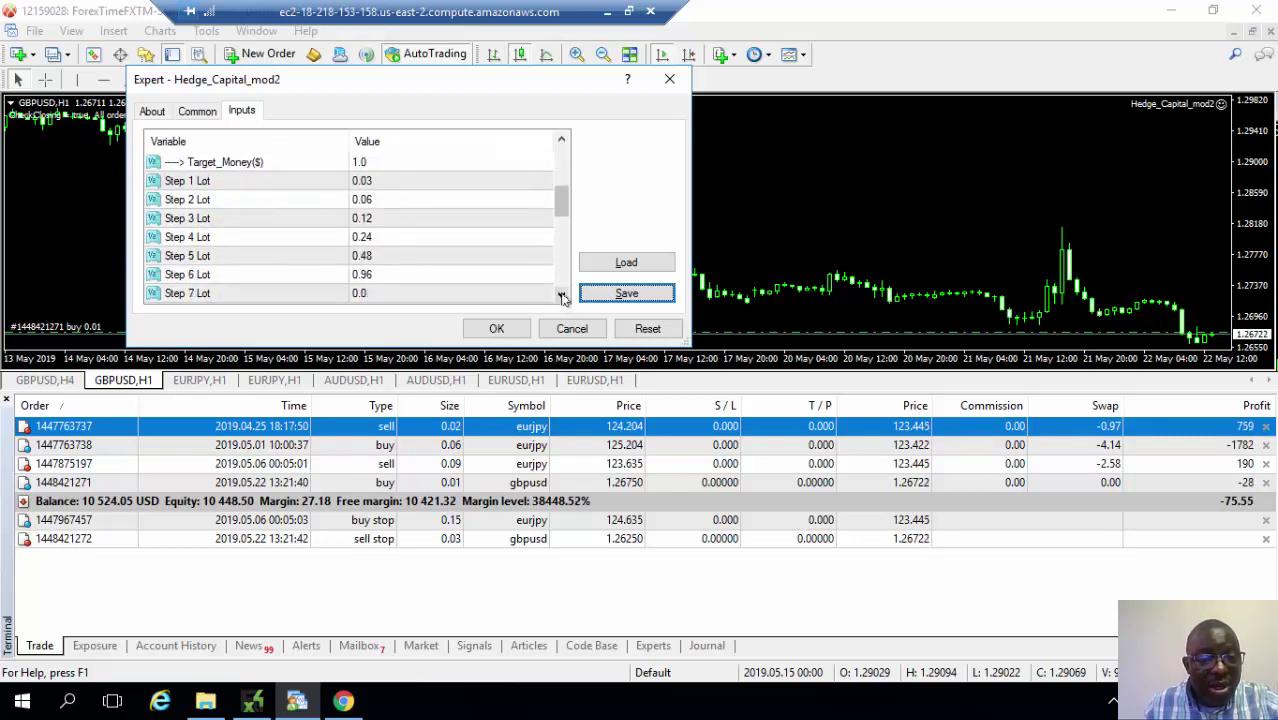
left_click(498, 329)
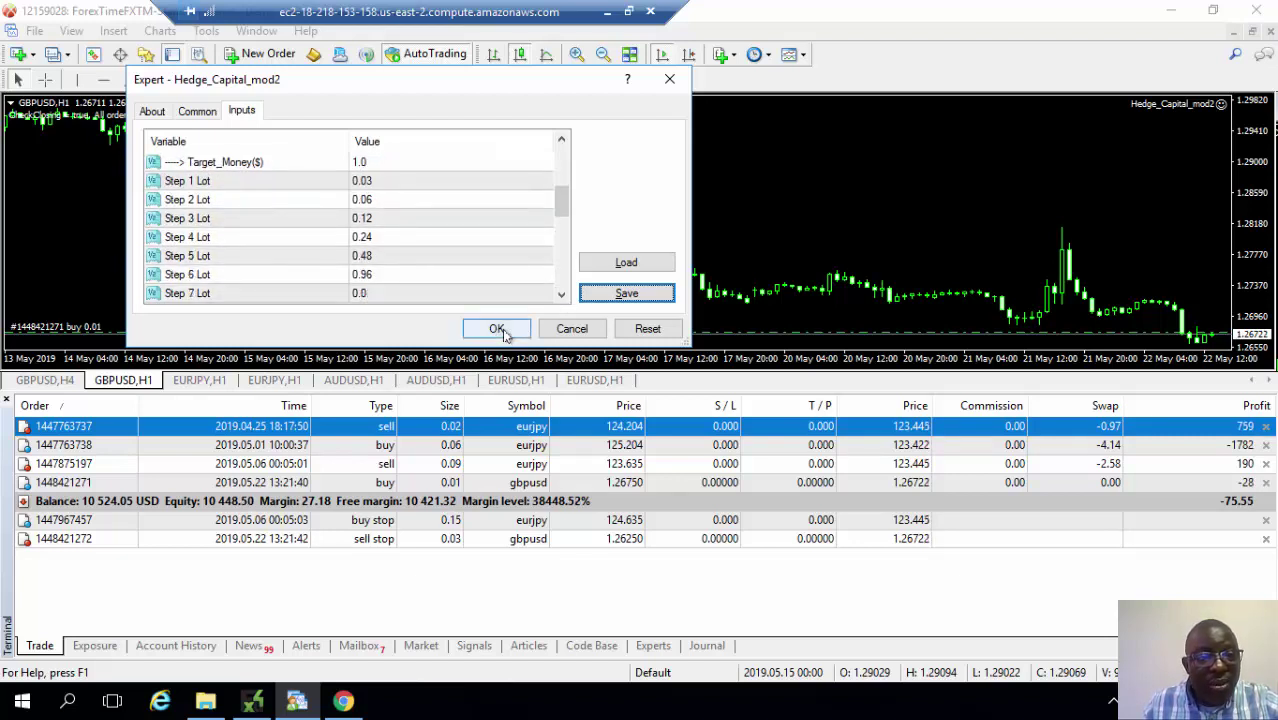
Step: Apply the SELL settings to start the EA on GBPUSD, then switch to the EURJPY H1 chart
left_click(498, 329)
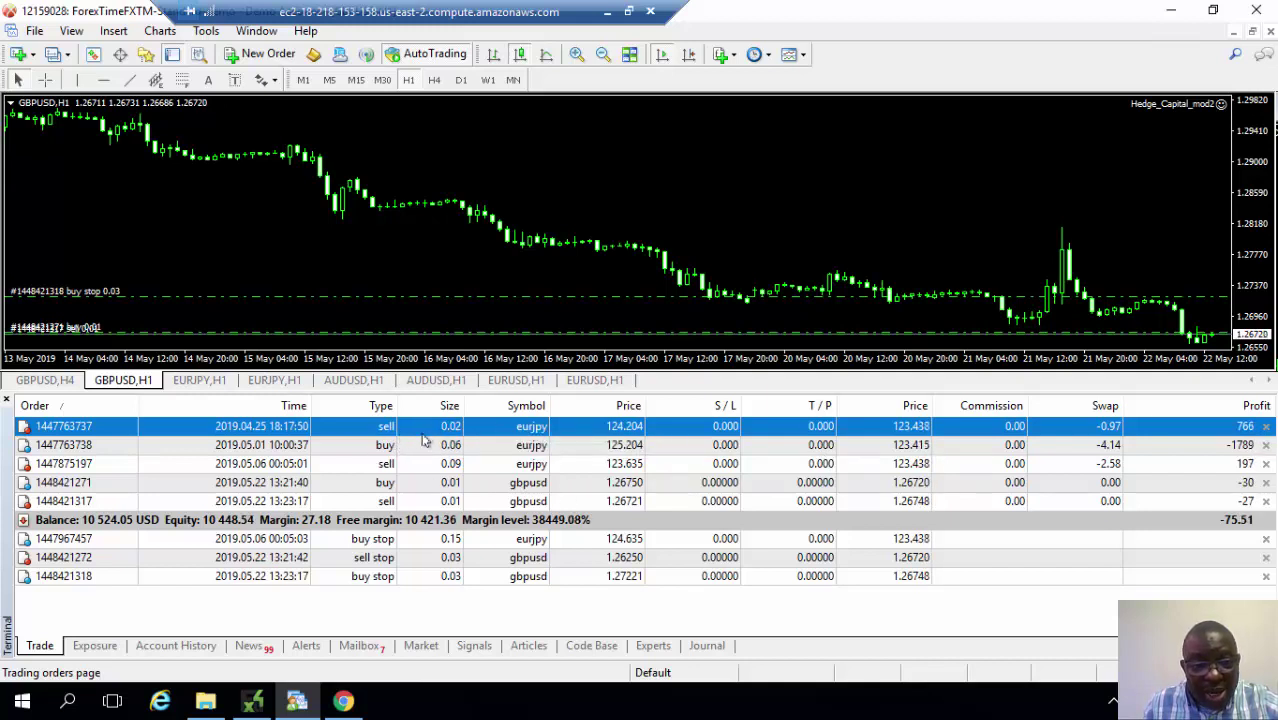
left_click(199, 381)
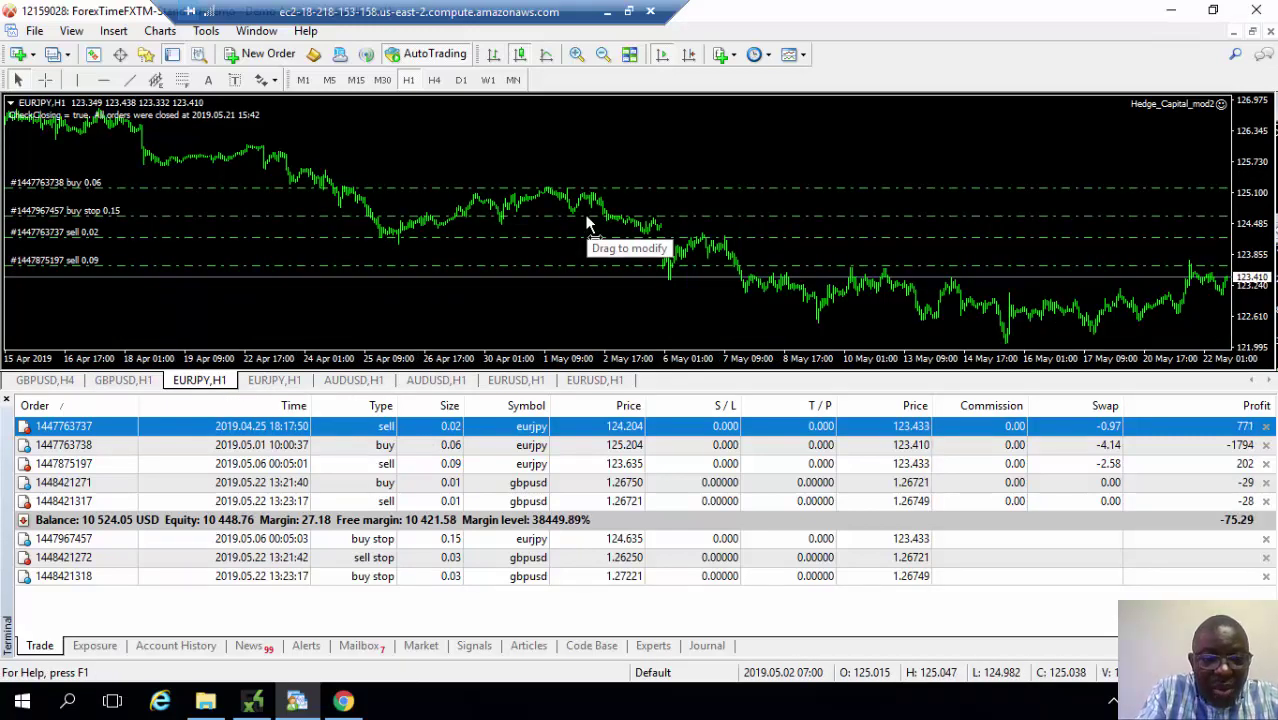
Step: Load UniversalSet_BUY.set into the EURJPY EA settings and set ManualConfirm to false
key("F7")
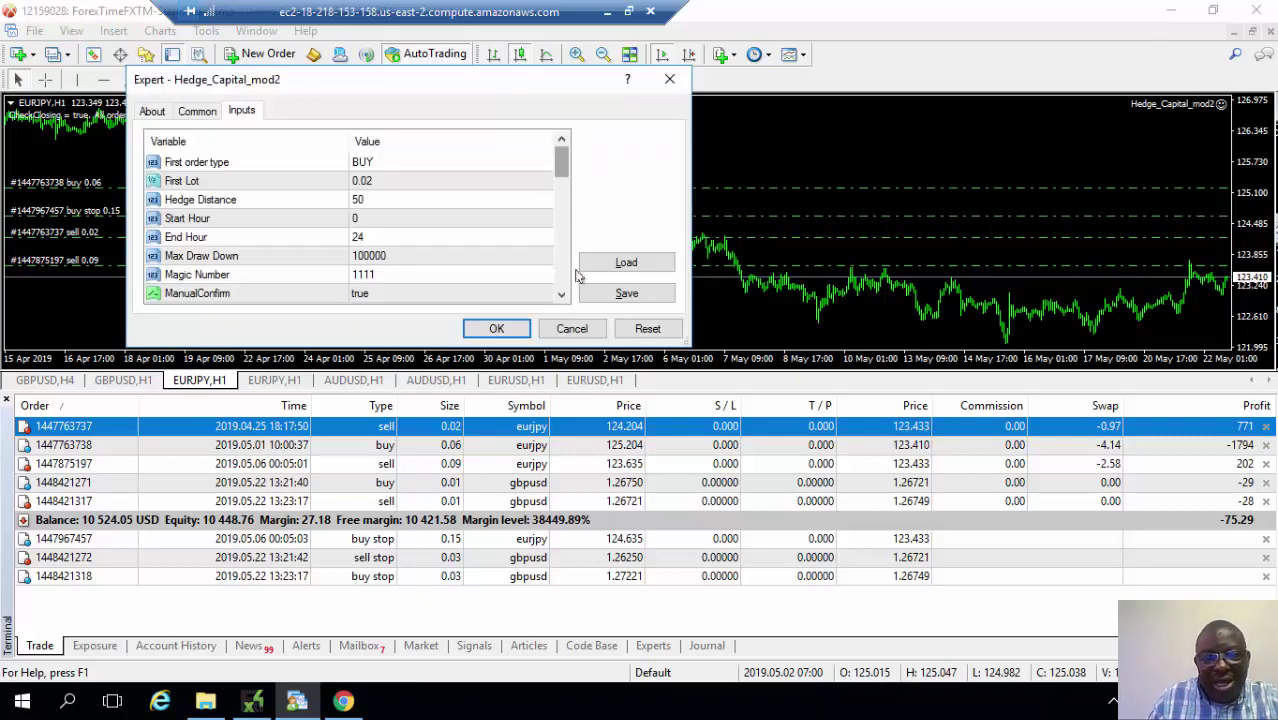
left_click(626, 262)
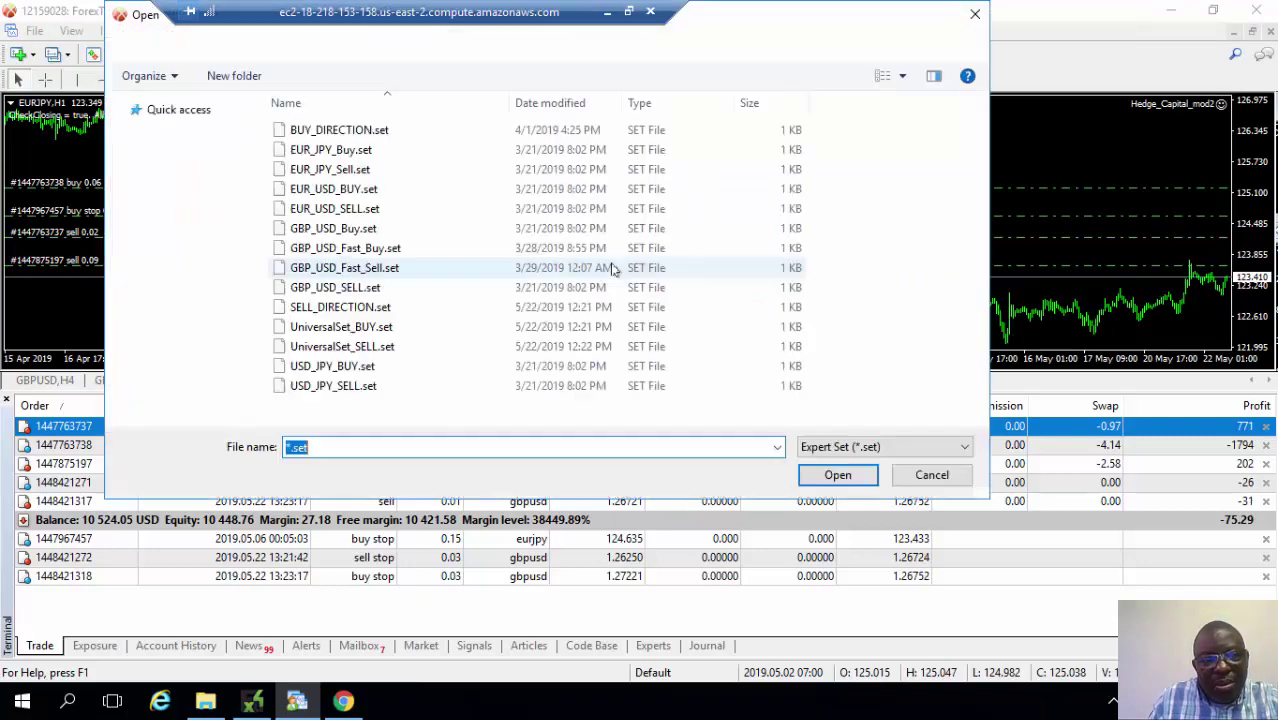
left_click(343, 328)
left_click(837, 475)
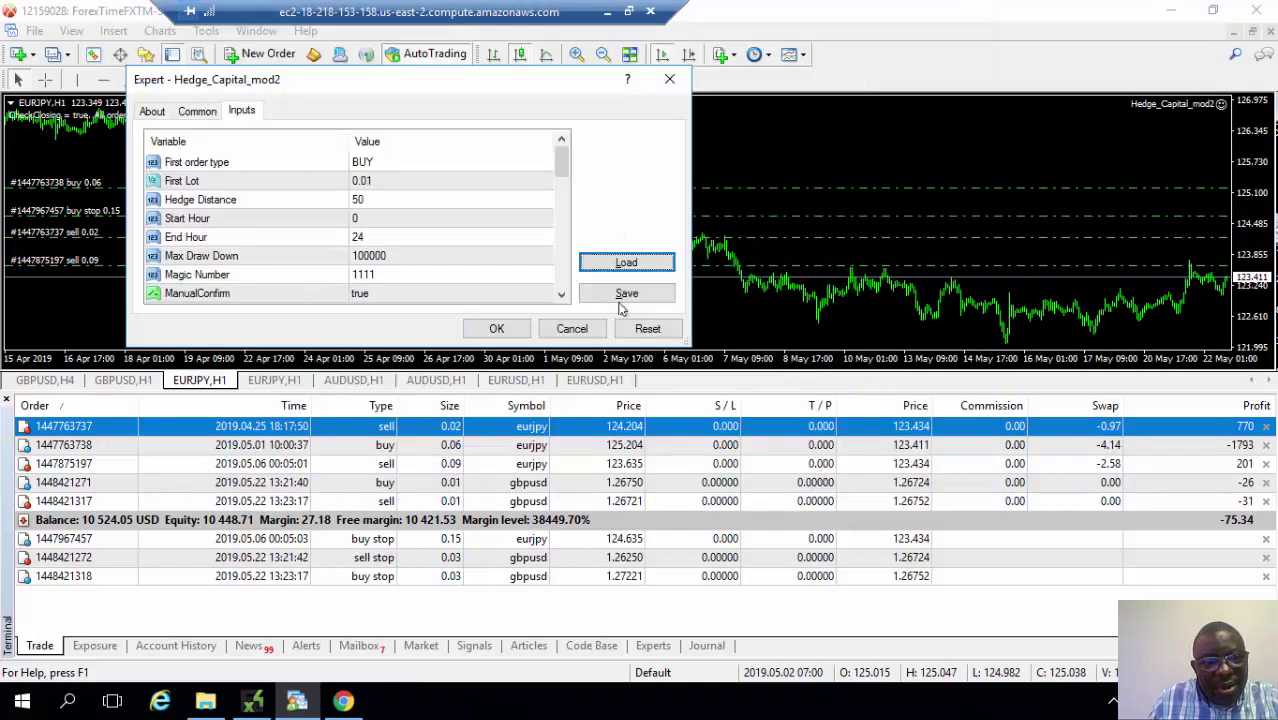
left_click(368, 294)
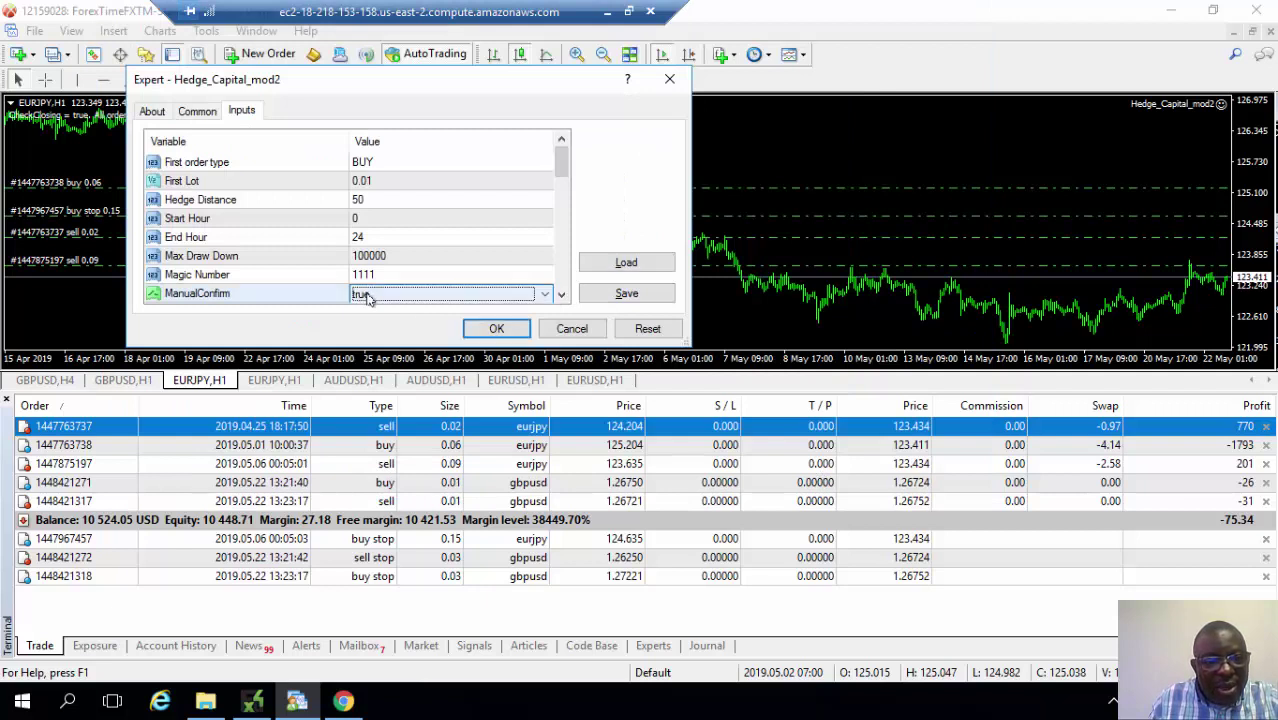
left_click(543, 294)
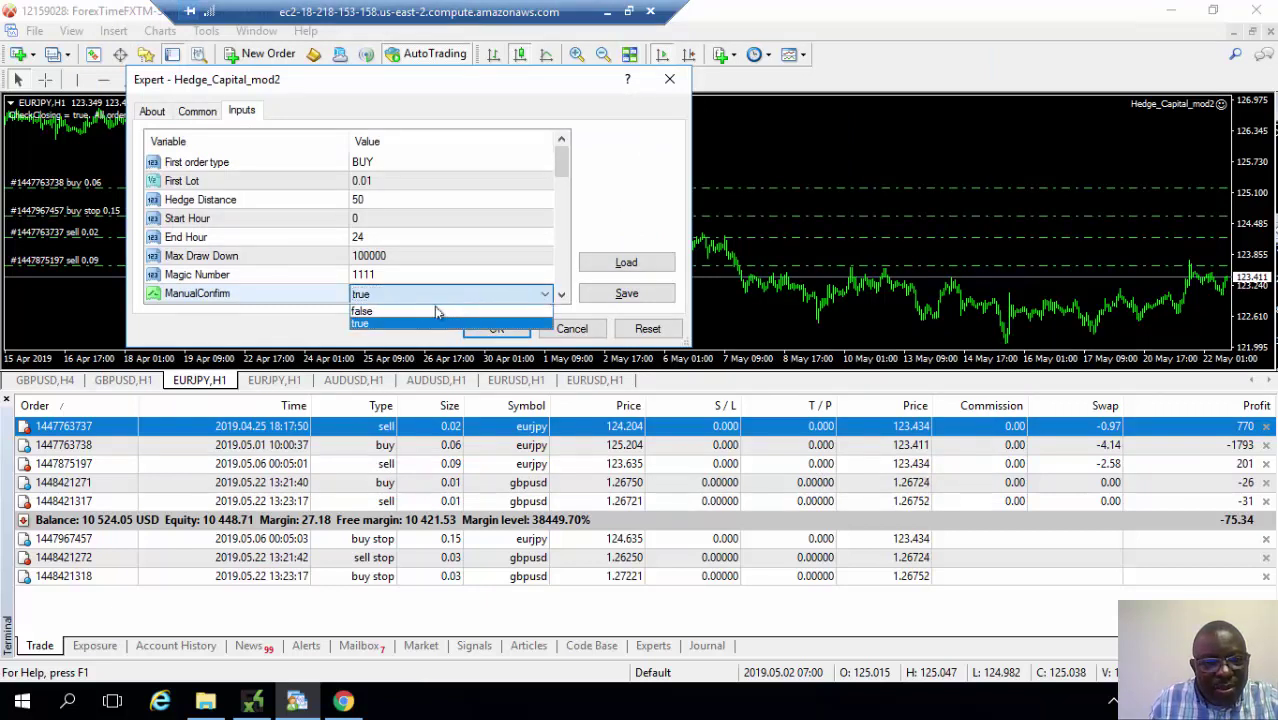
left_click(412, 312)
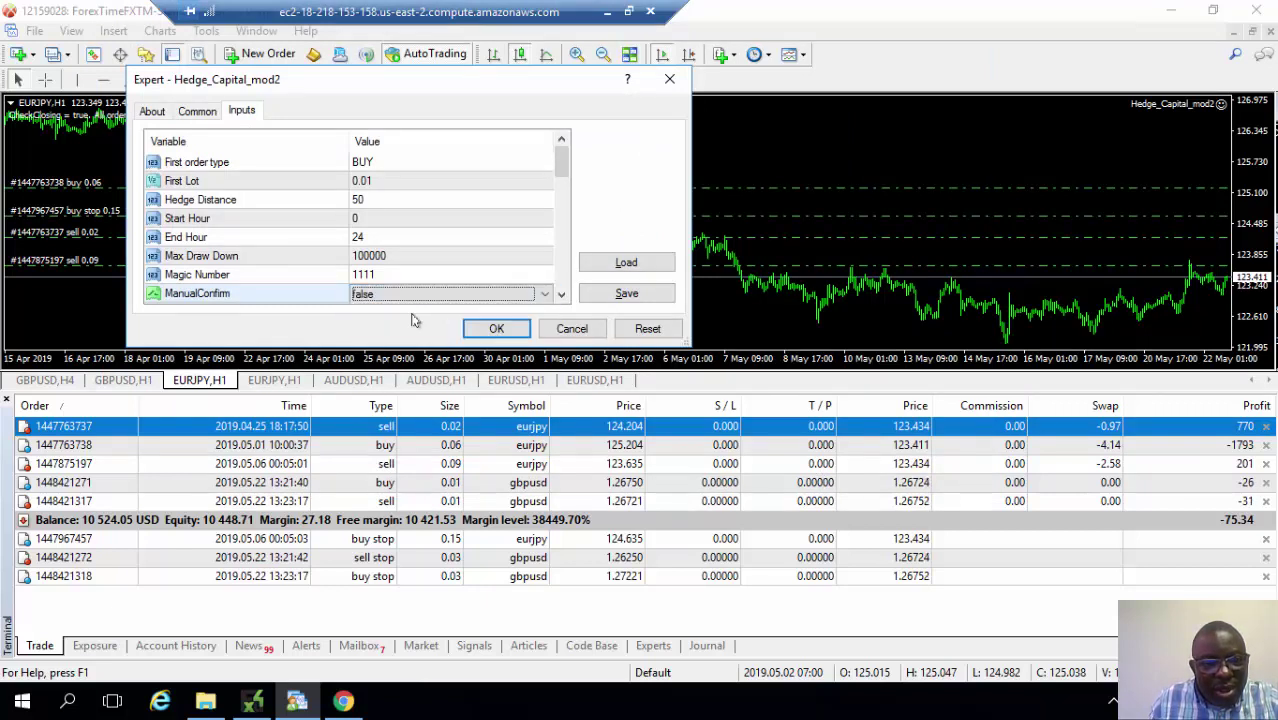
Step: Overwrite UniversalSet_BUY.set with these settings and start the EA
left_click(626, 294)
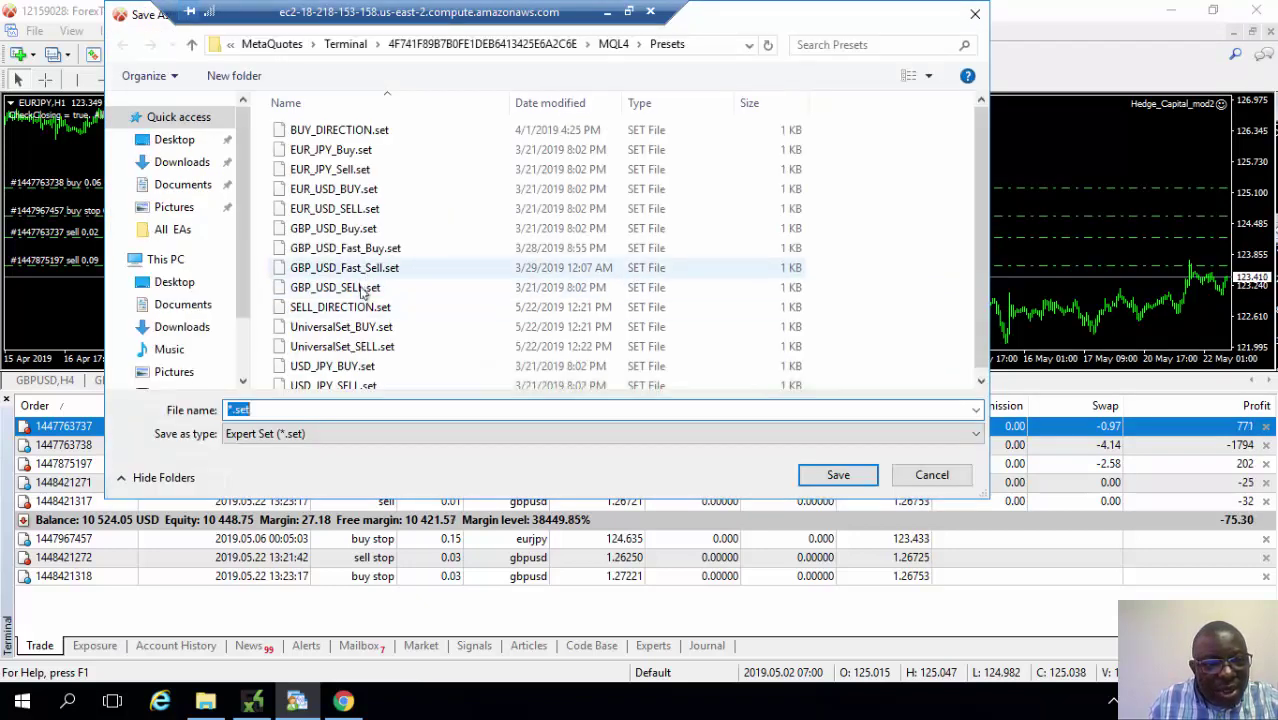
left_click(341, 327)
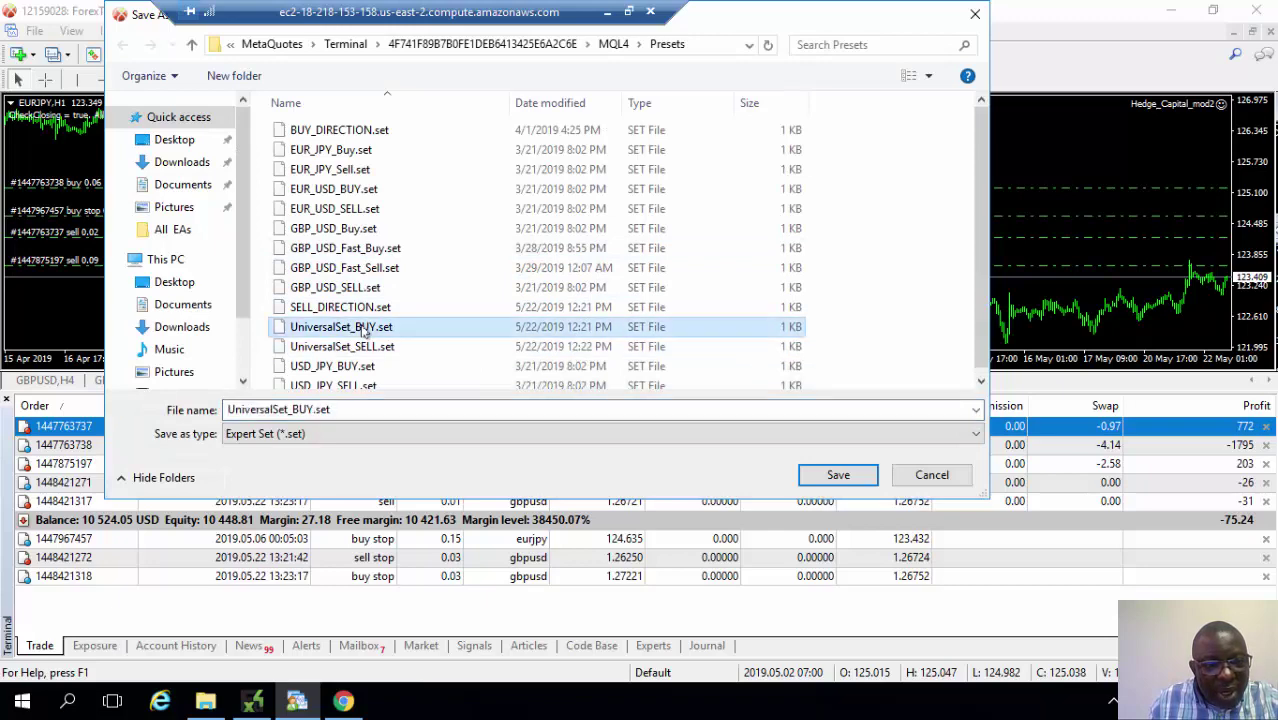
left_click(838, 474)
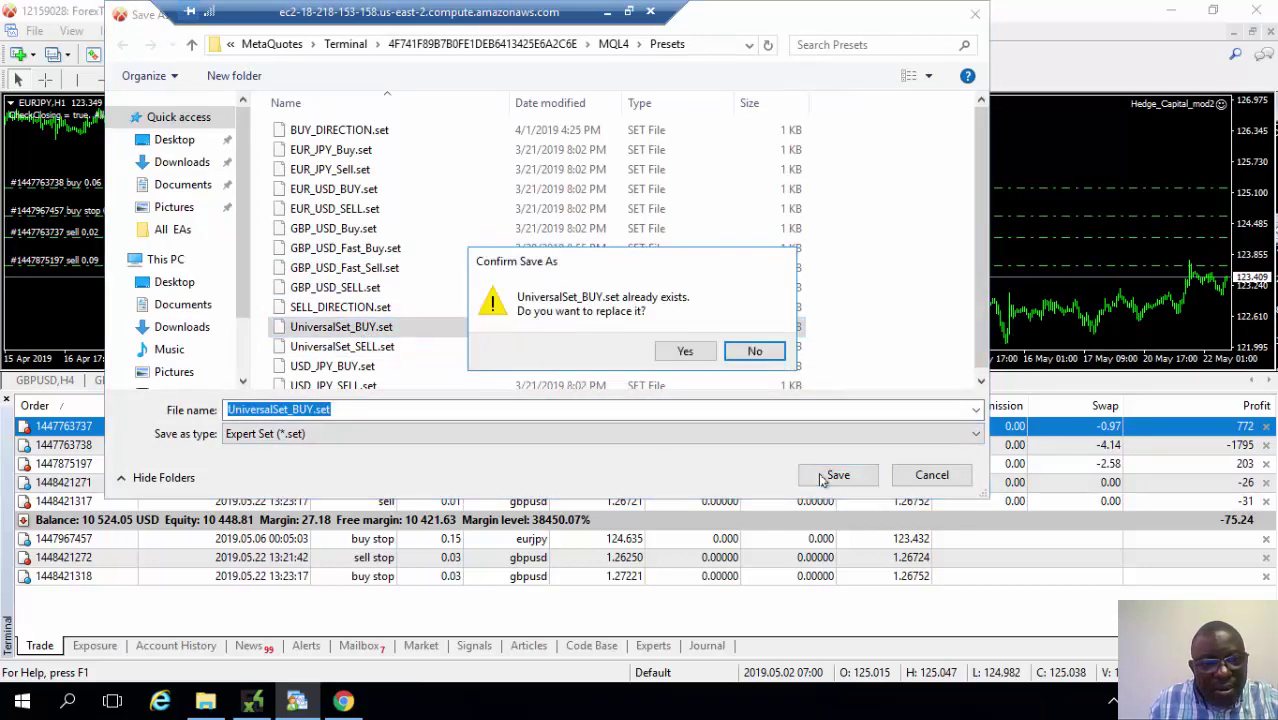
left_click(685, 351)
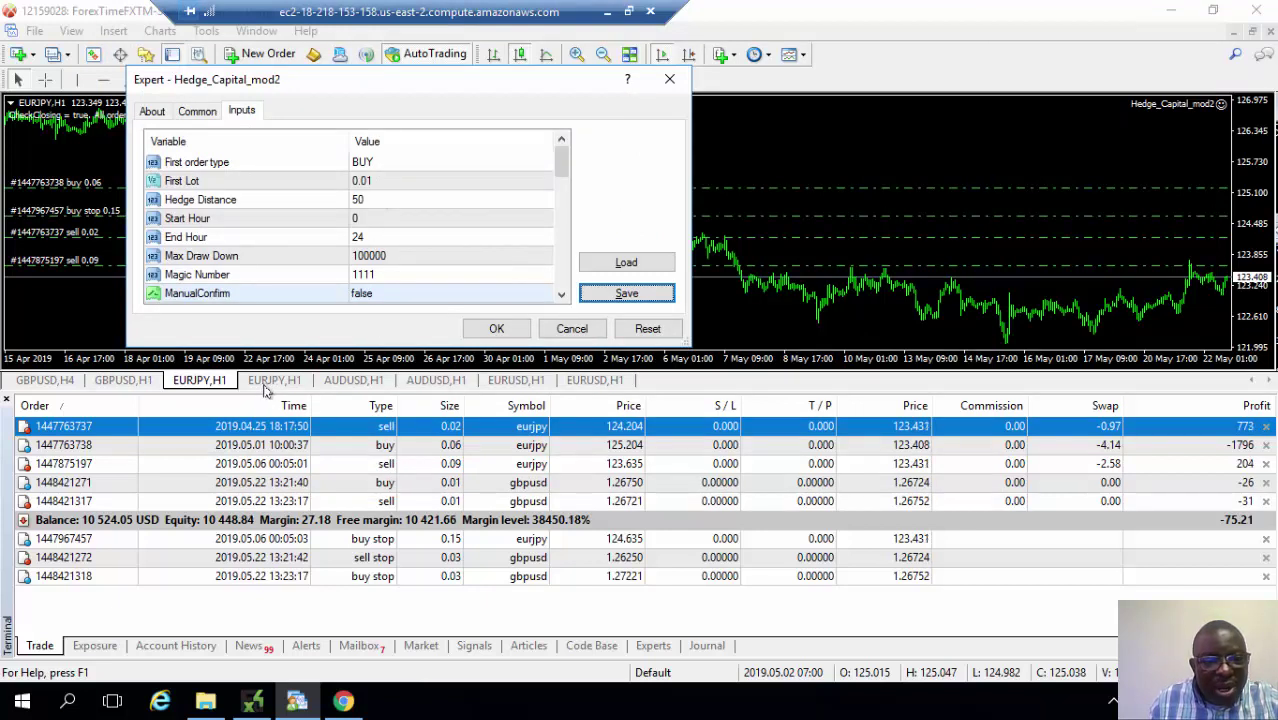
left_click(495, 329)
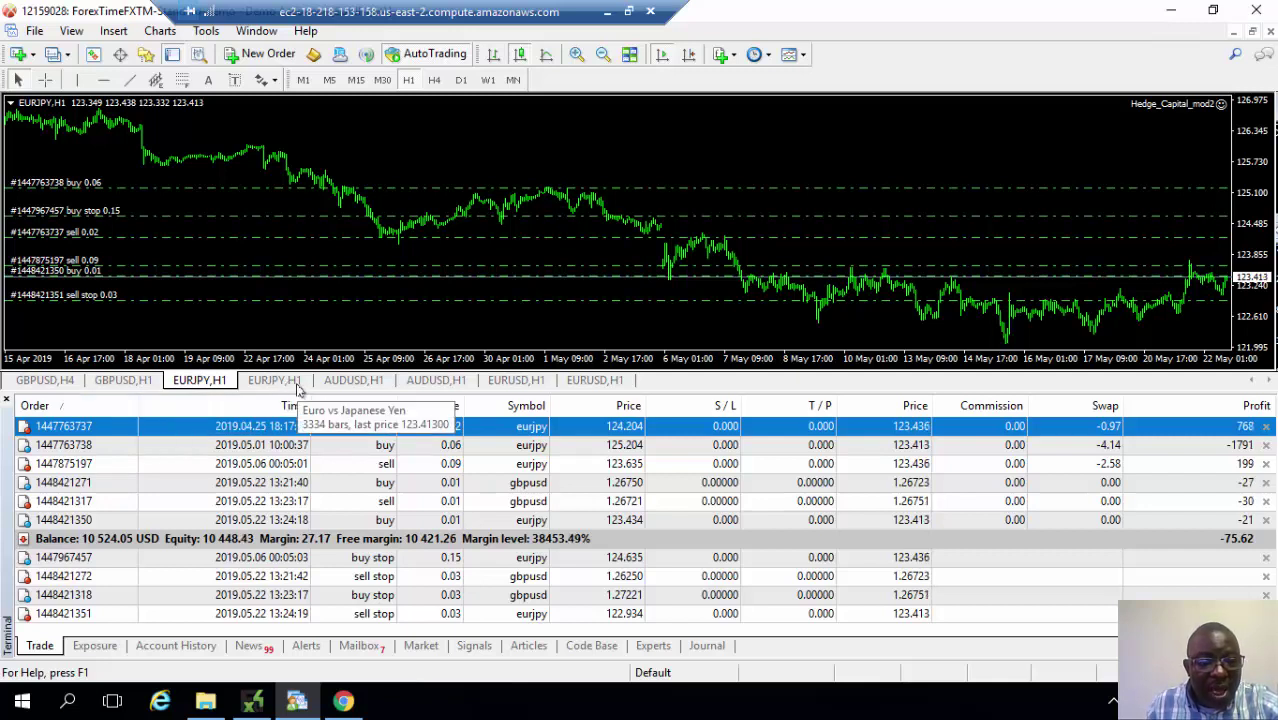
Step: Attach Hedge_Capital_mod2 to the AUDUSD H1 chart with the UniversalSet_BUY preset and start it
left_click(356, 381)
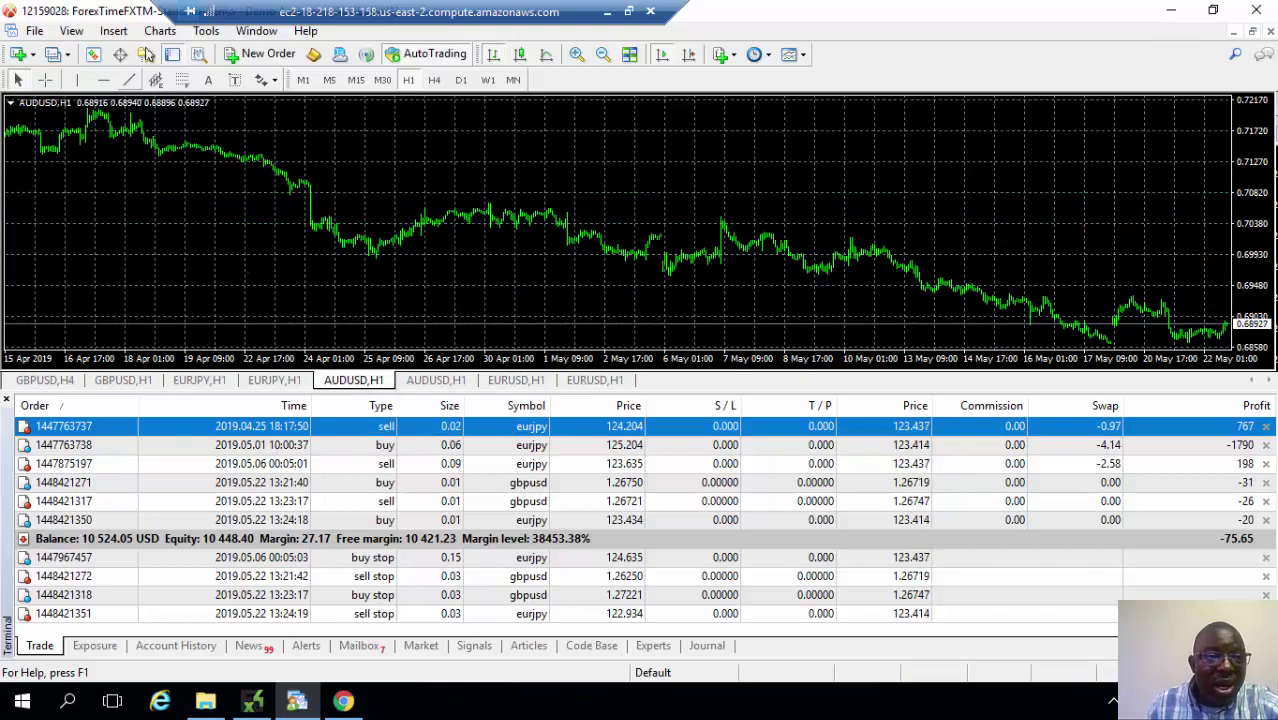
left_click(147, 54)
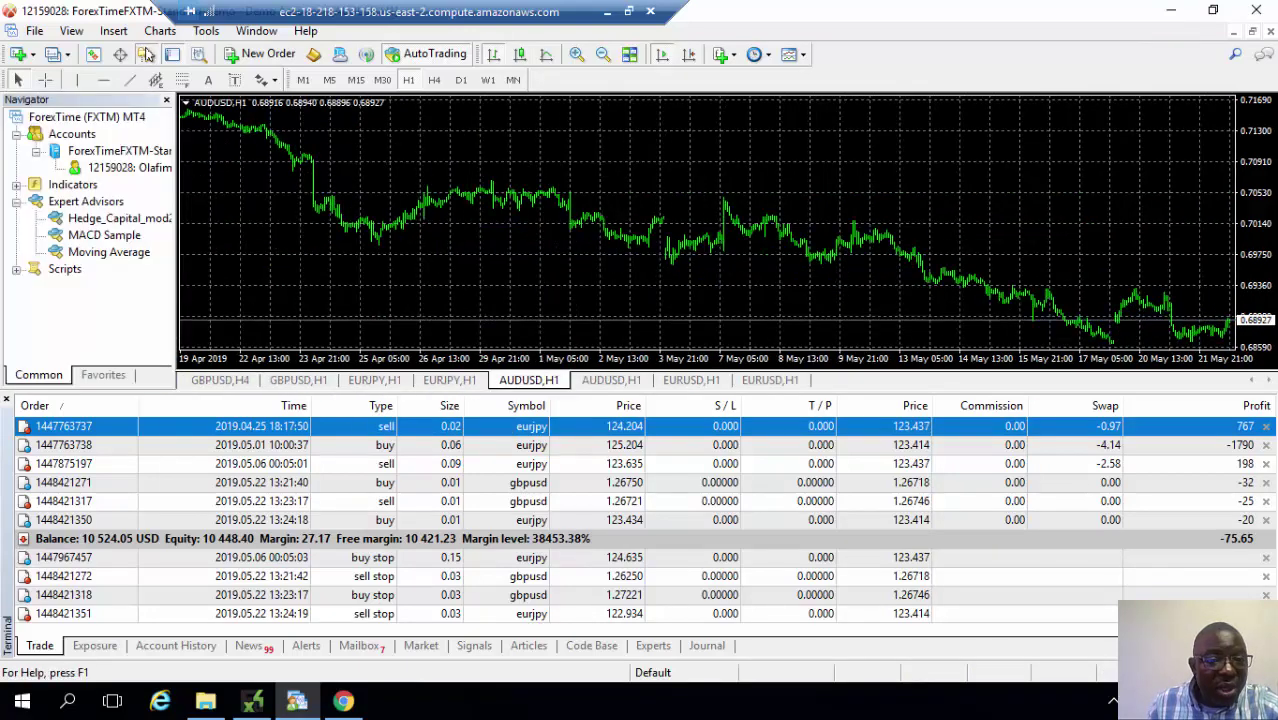
double_click(118, 218)
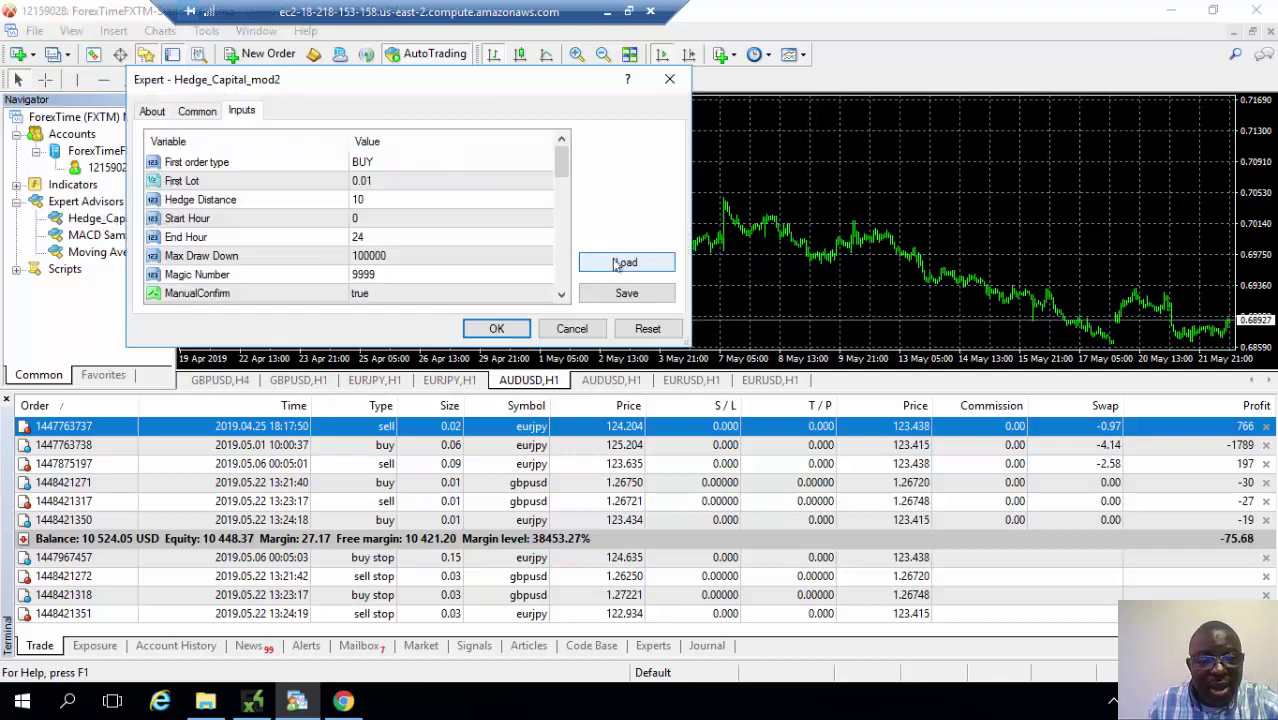
left_click(624, 262)
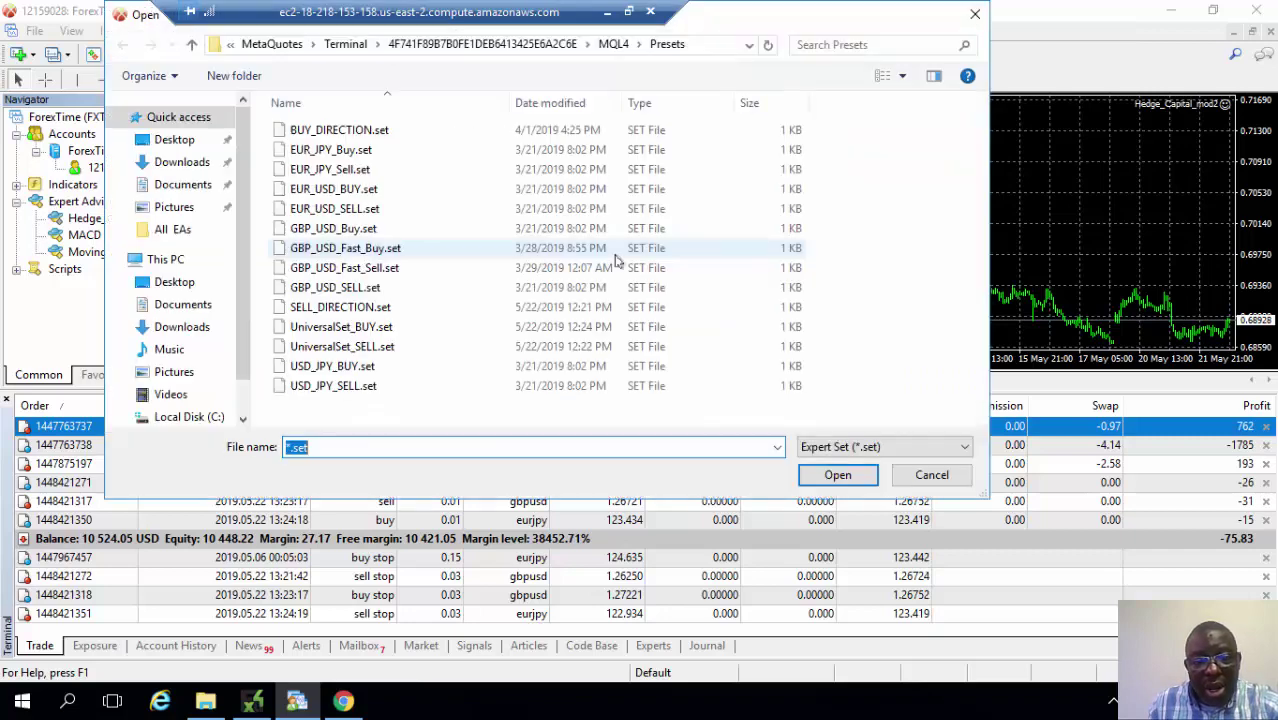
left_click(341, 326)
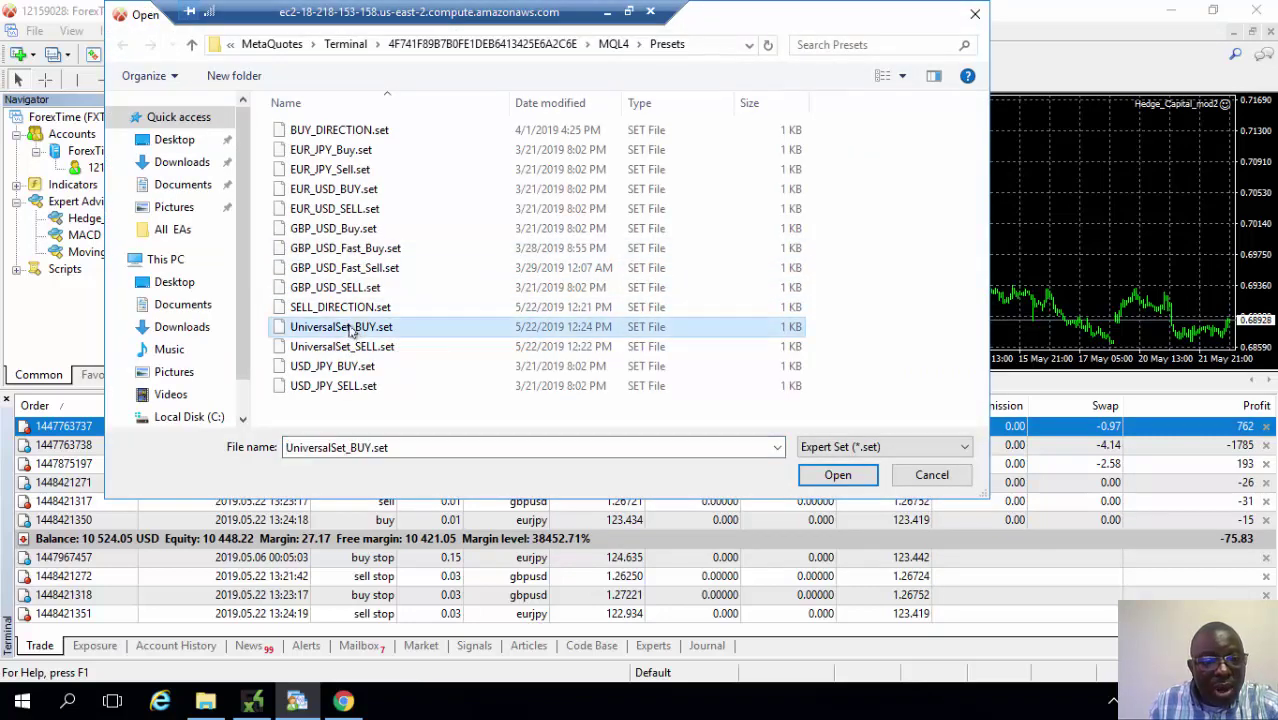
left_click(838, 475)
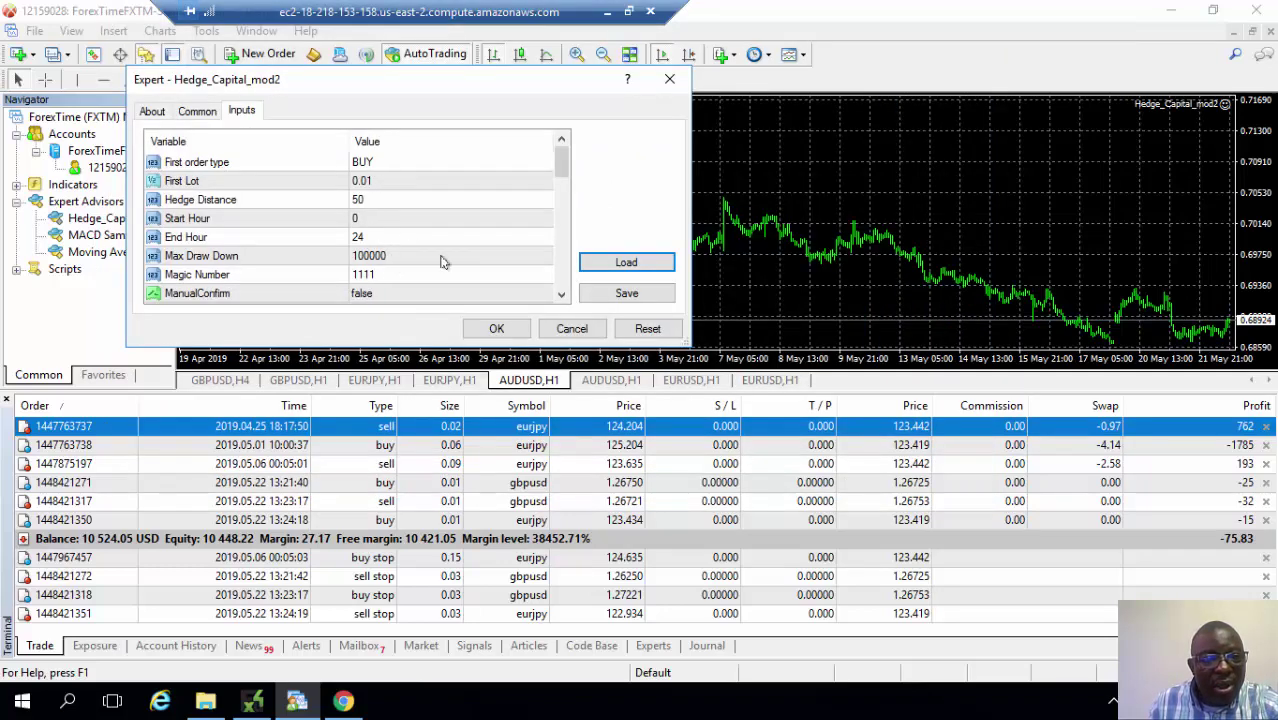
left_click(499, 329)
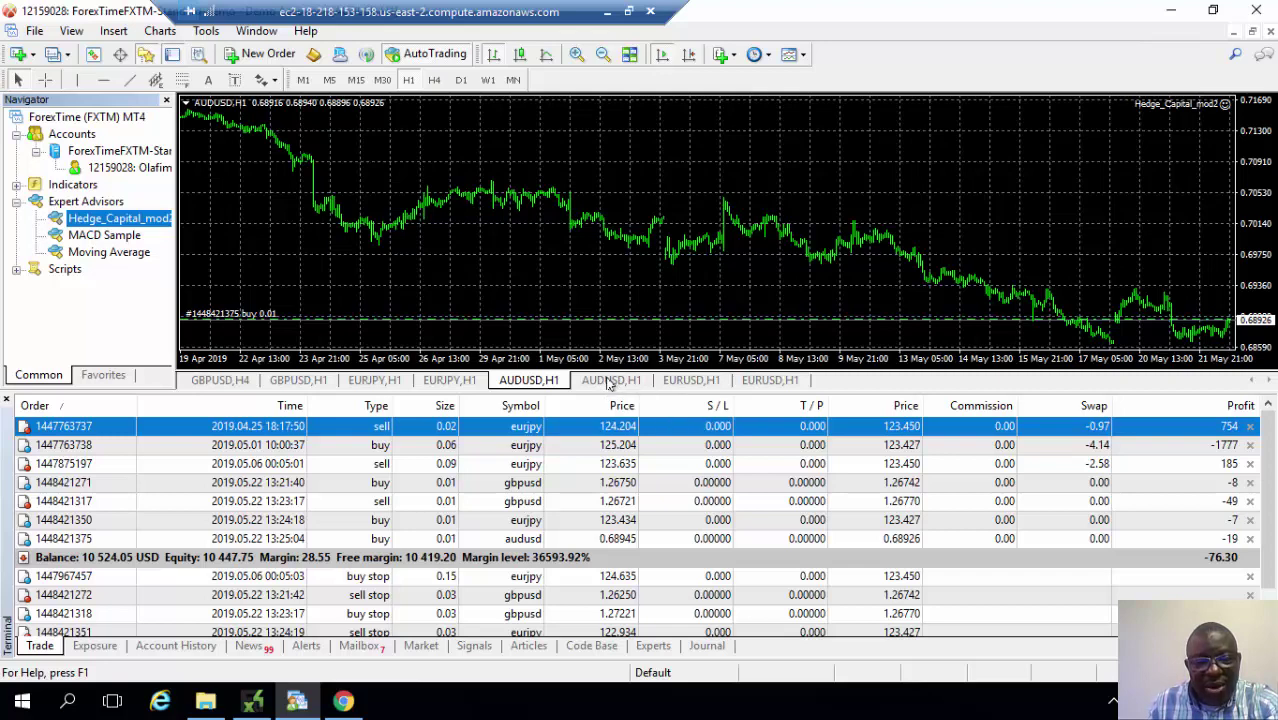
Step: Attach Hedge_Capital_mod2 to the second AUDUSD H1 chart with UniversalSet_SELL.set and start it
left_click(609, 381)
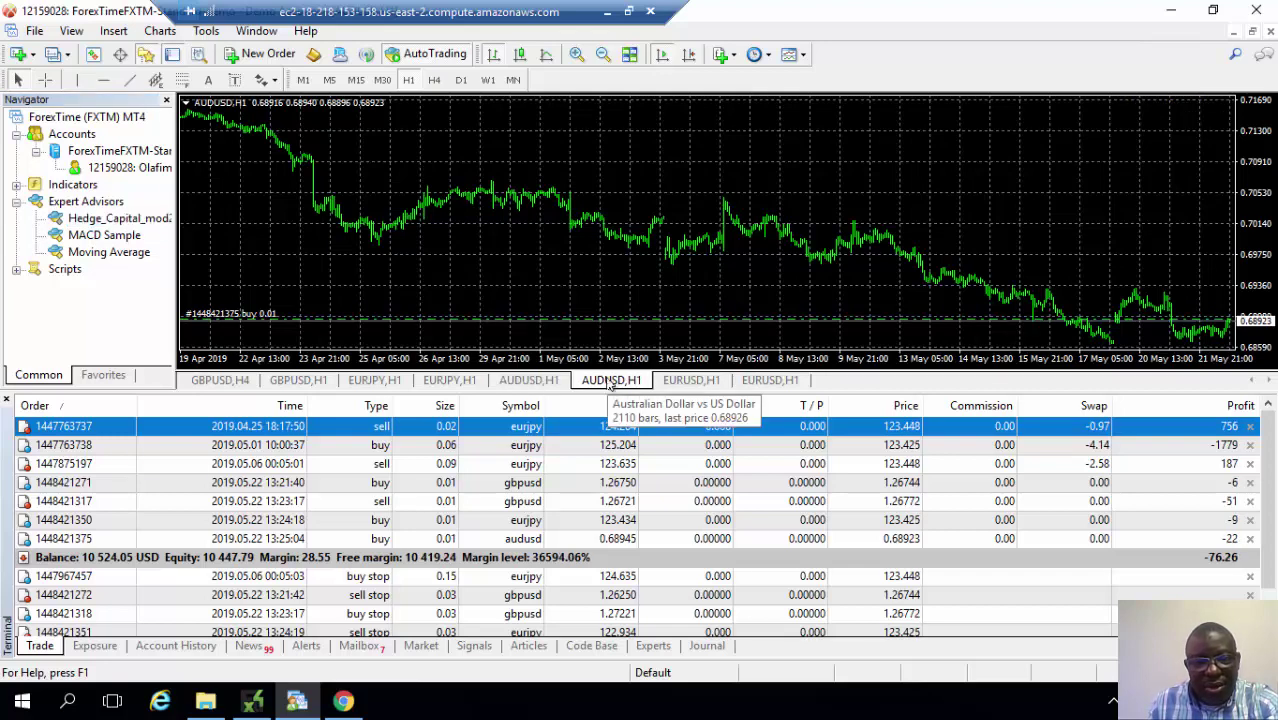
double_click(104, 219)
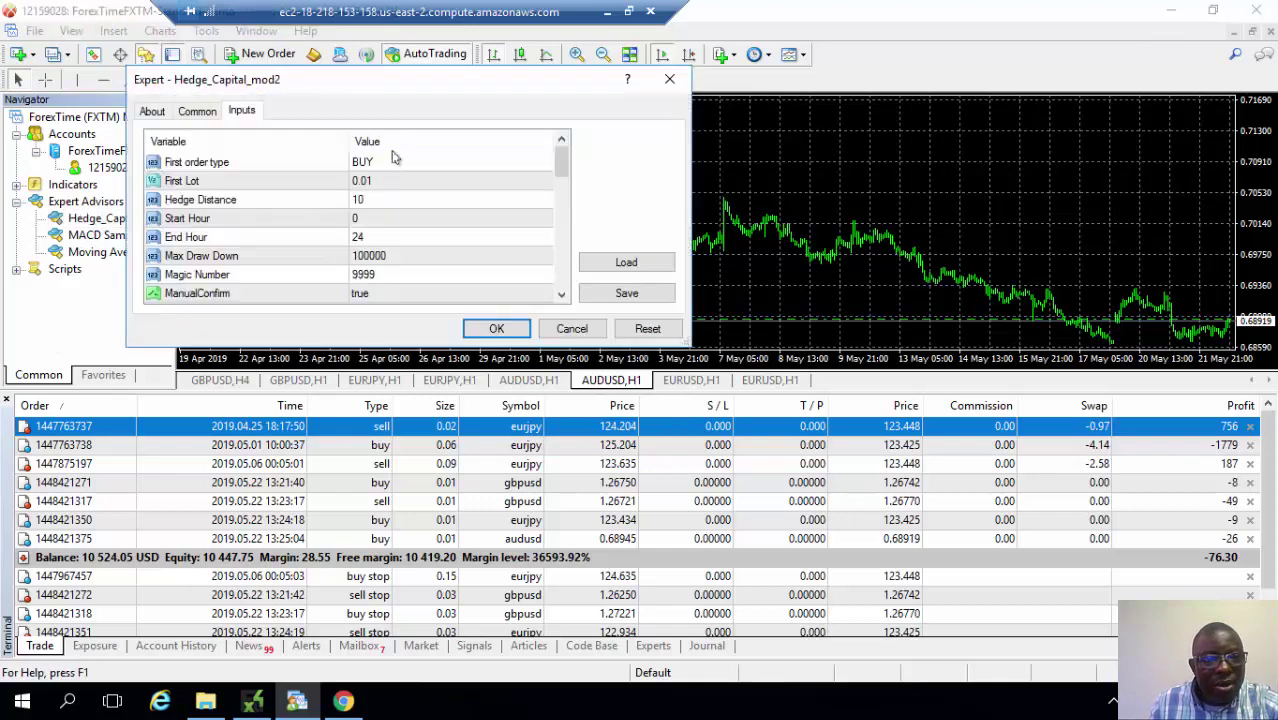
left_click(625, 263)
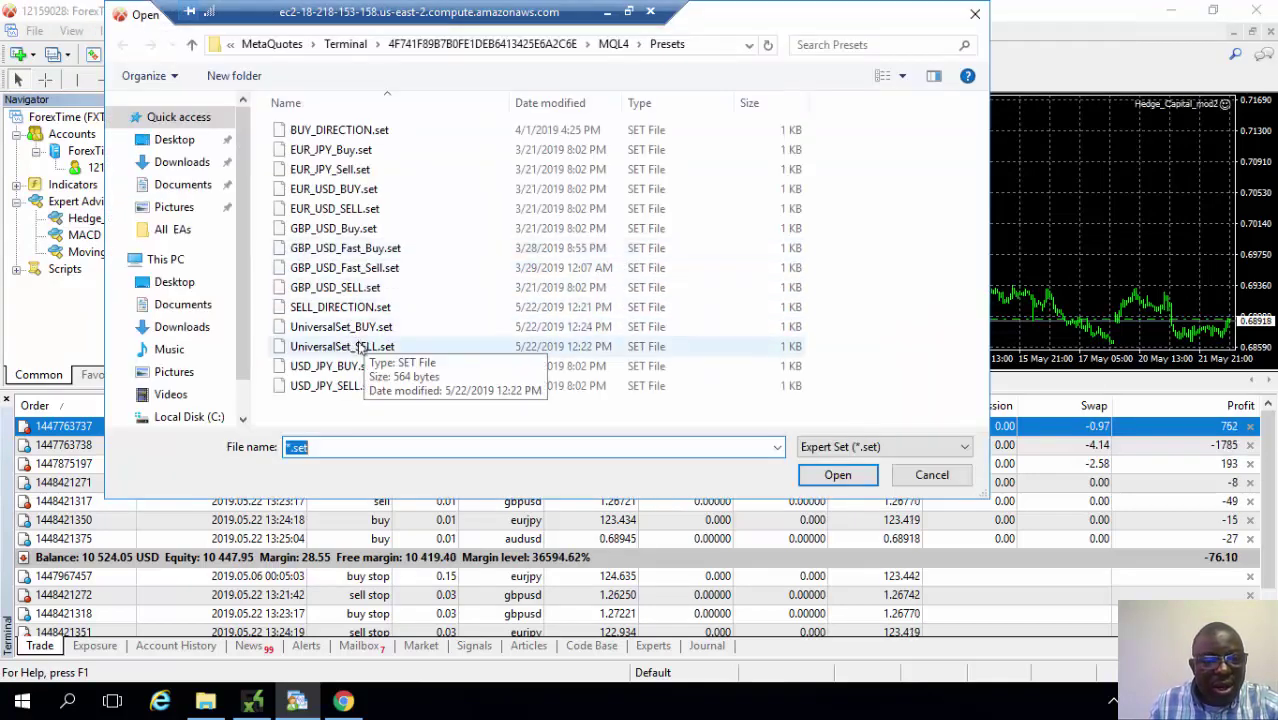
left_click(357, 347)
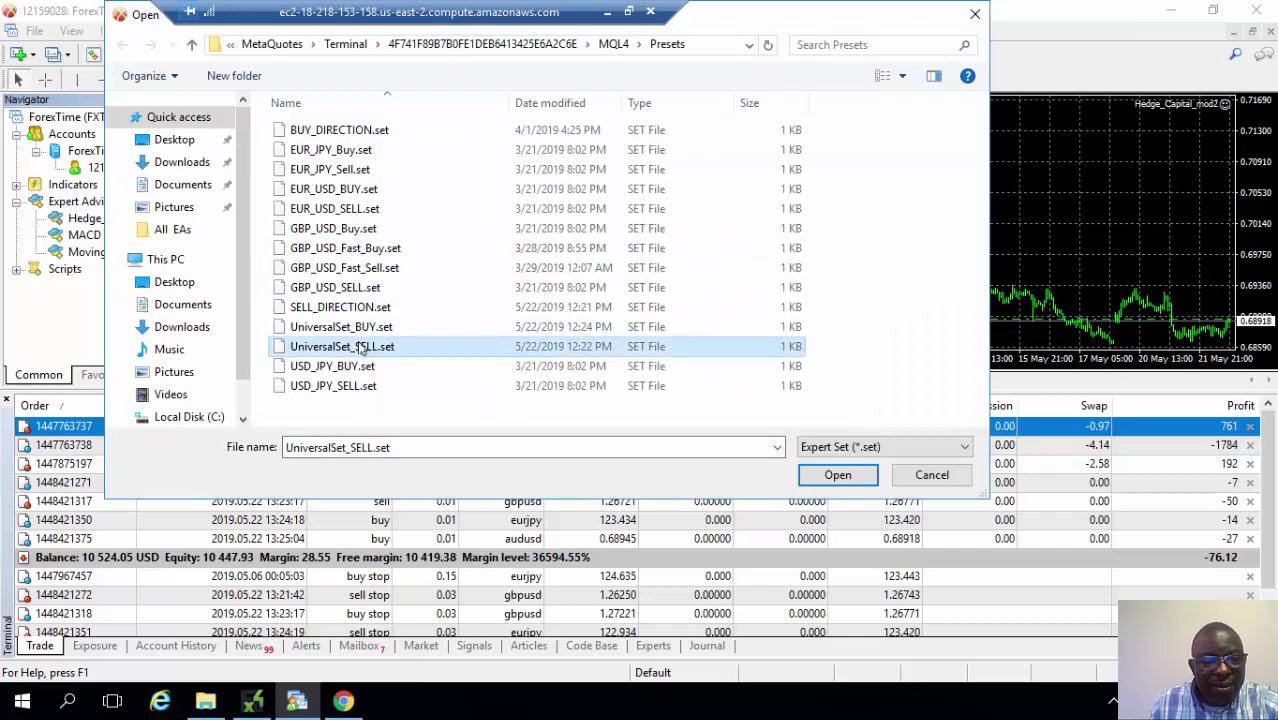
left_click(837, 475)
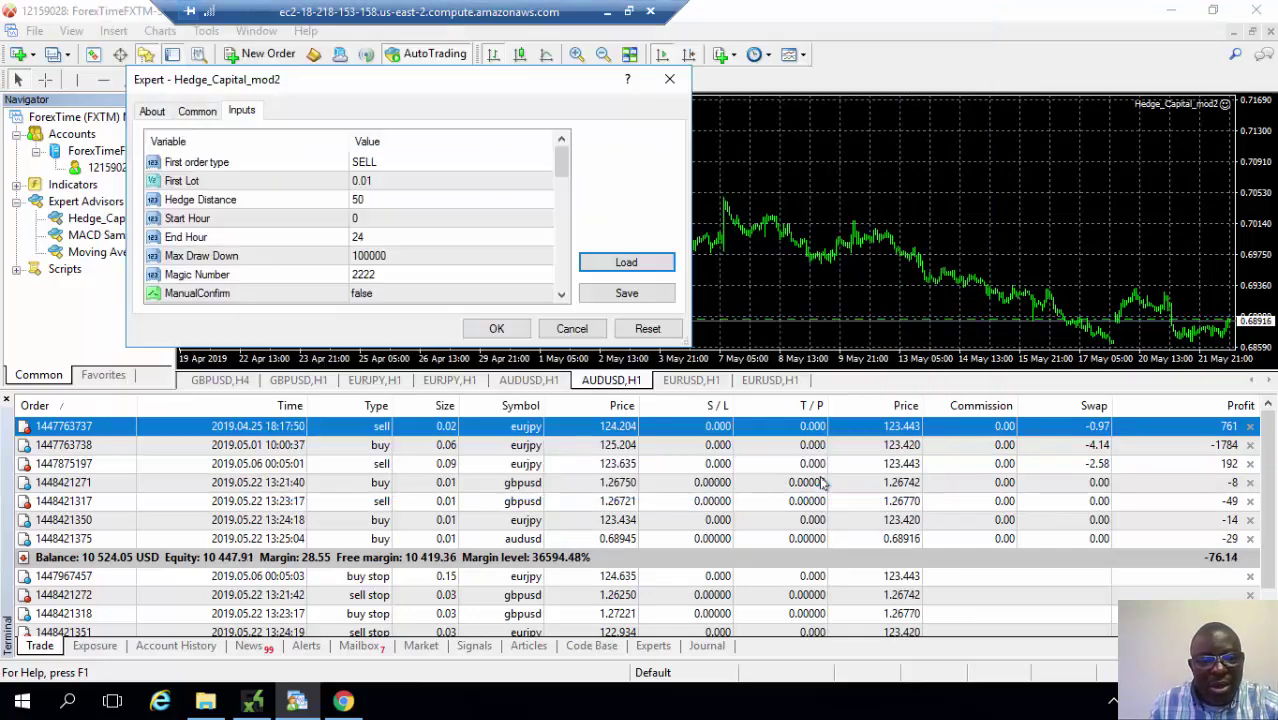
left_click(494, 328)
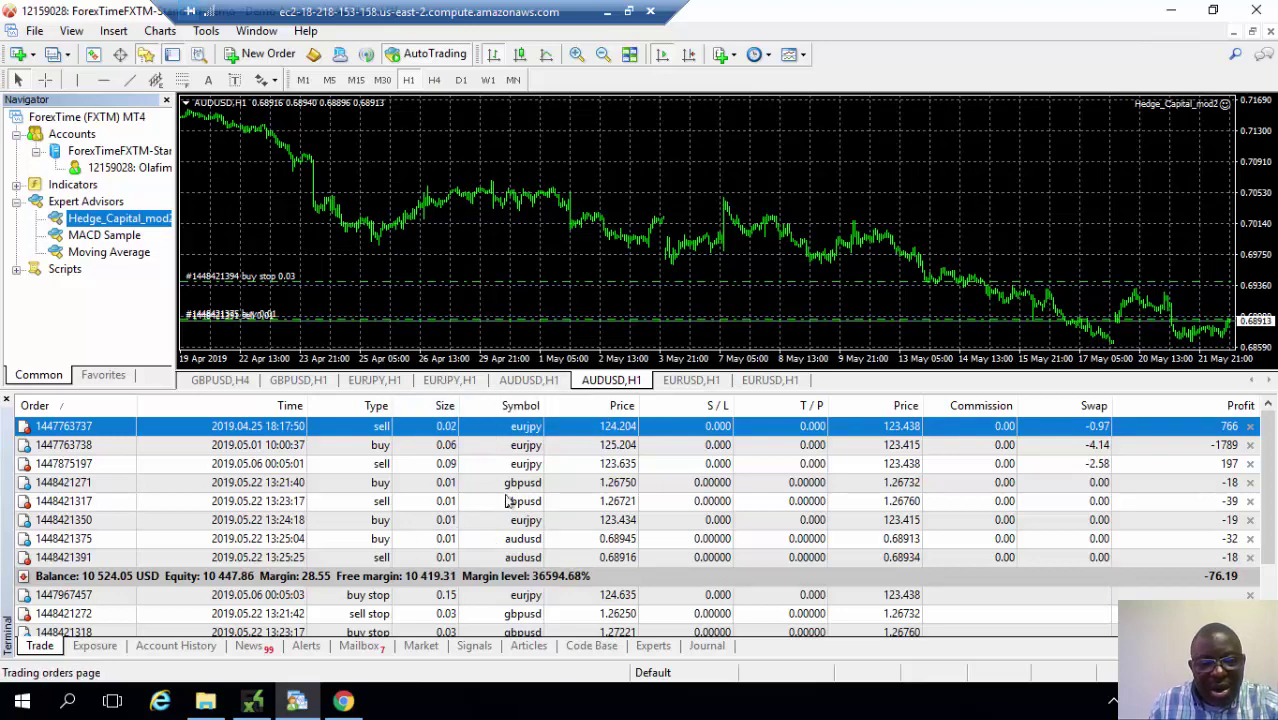
Step: Close both EURUSD,H1 chart windows
left_click(692, 381)
right_click(692, 381)
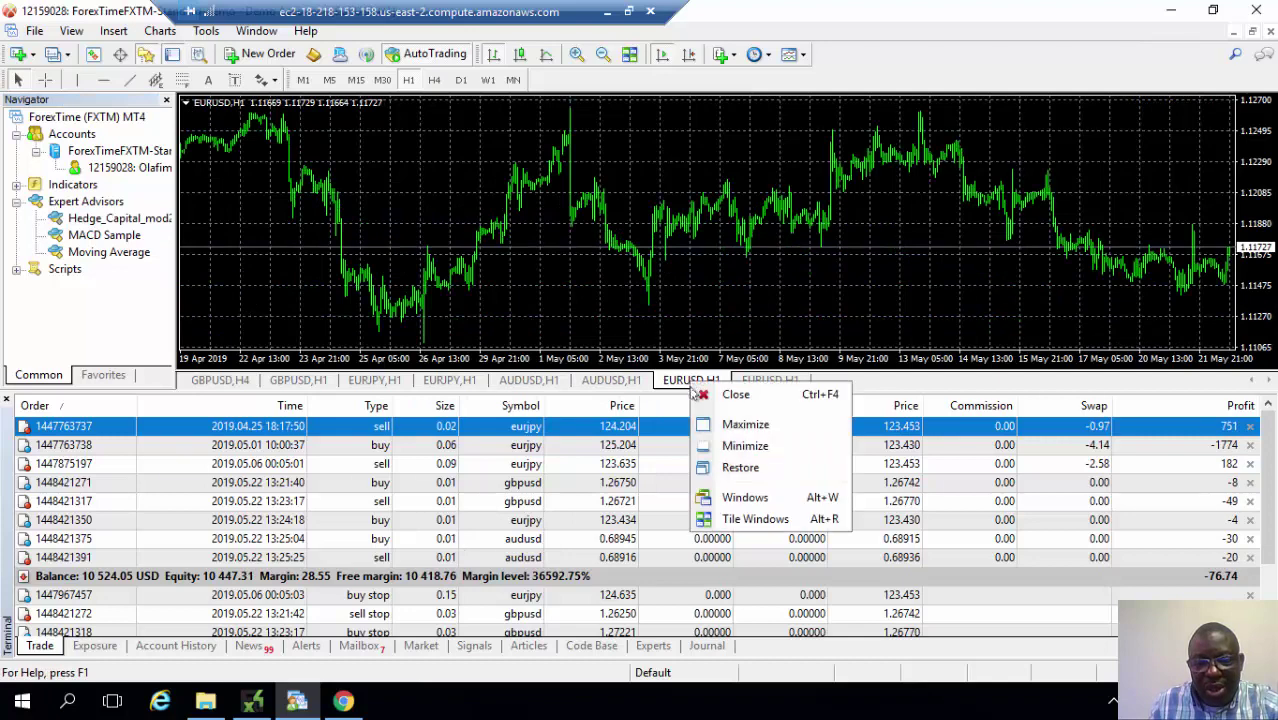
left_click(735, 394)
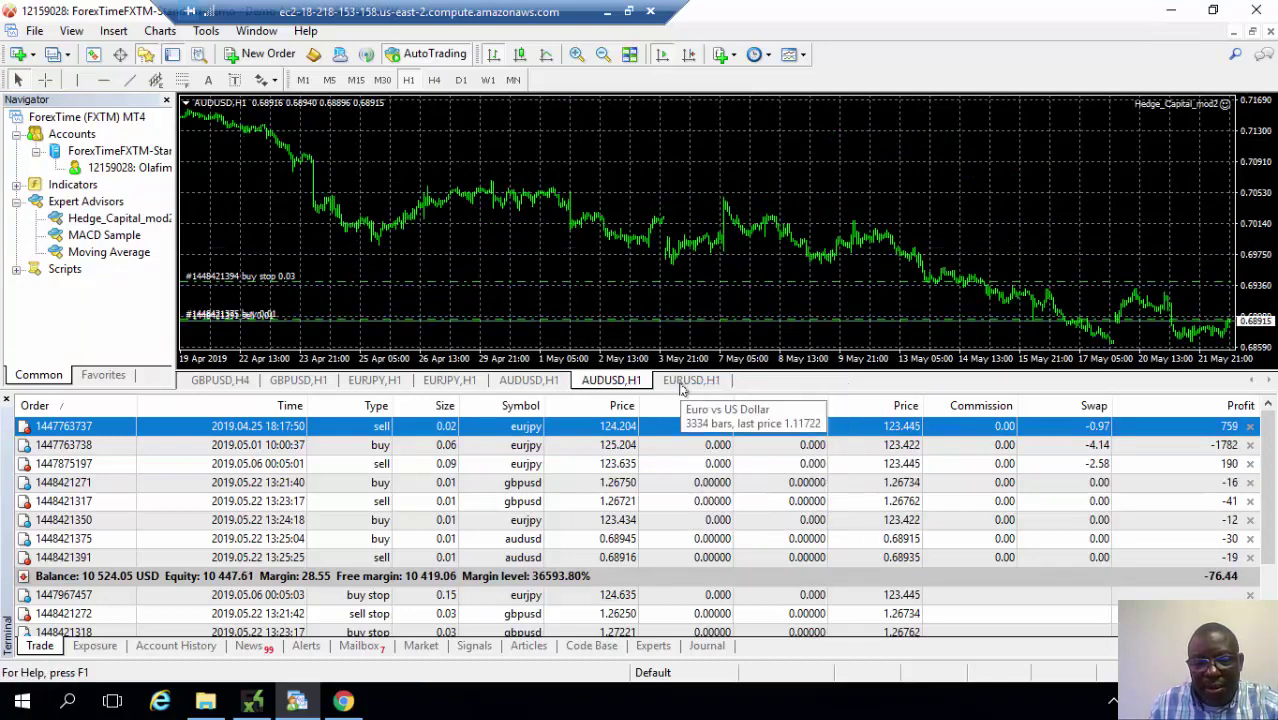
left_click(690, 381)
right_click(690, 381)
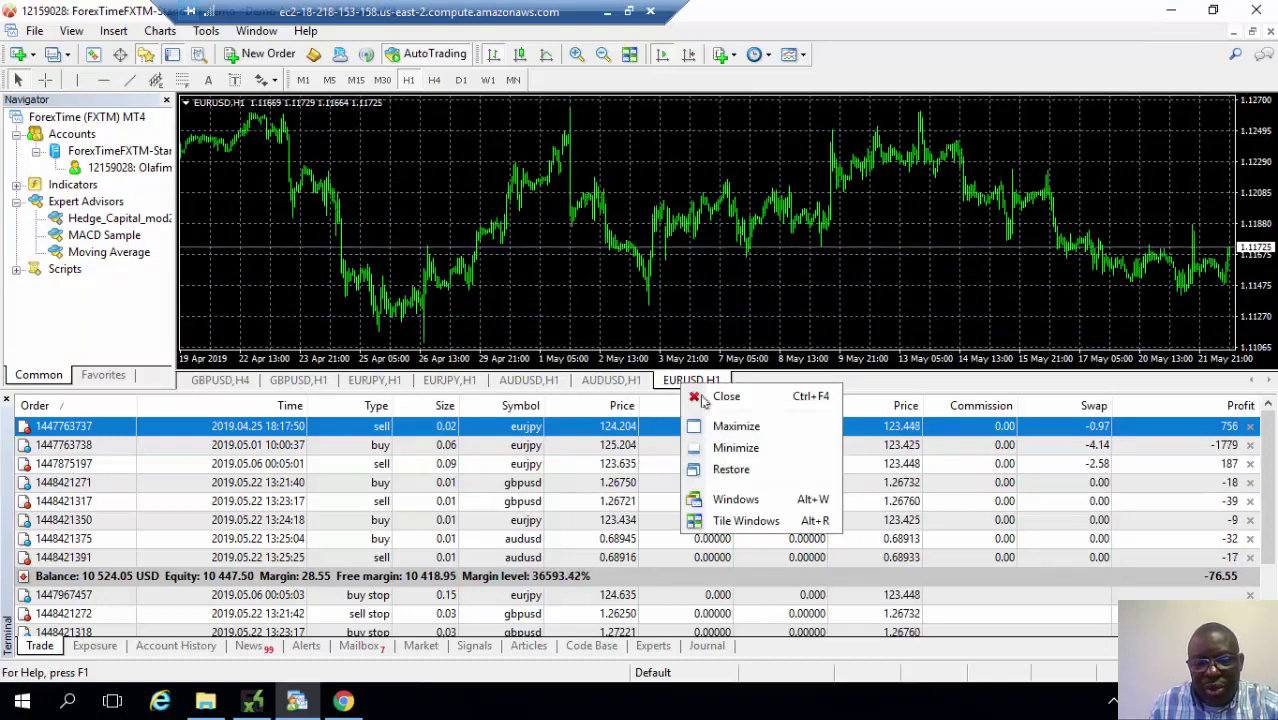
left_click(726, 396)
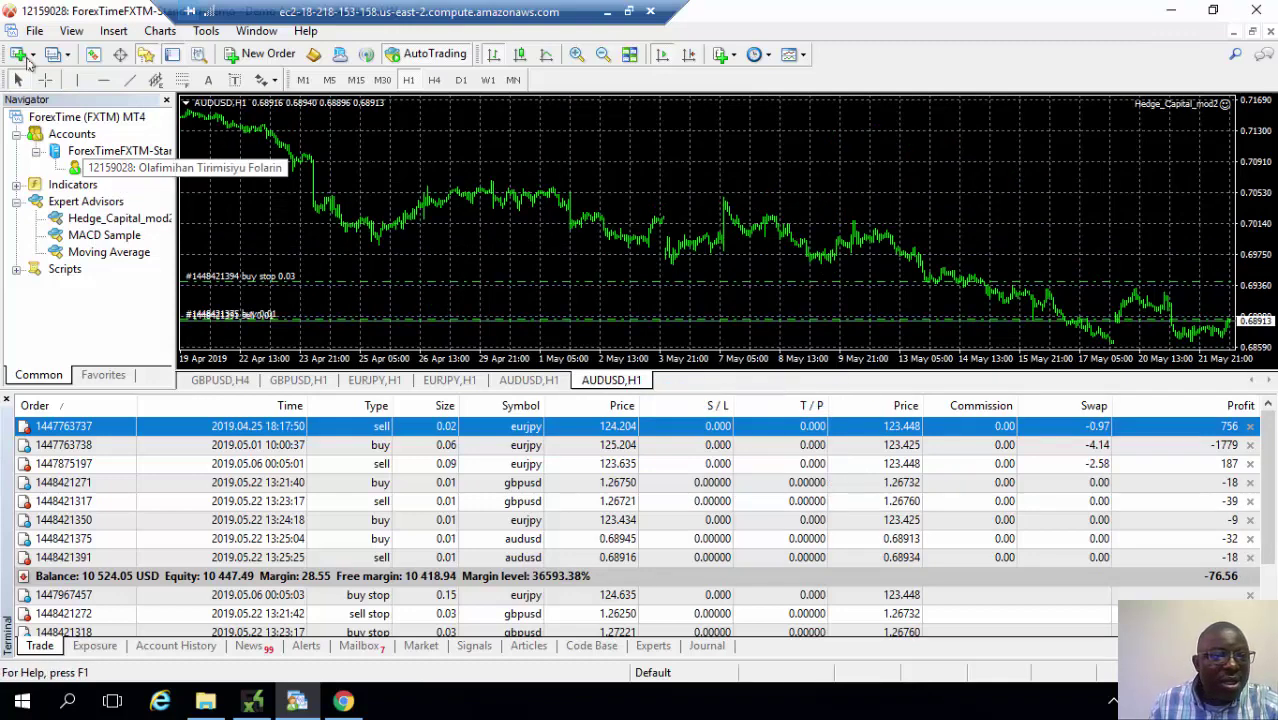
Step: Open two new GBPJPY H1 charts from the Fx Majors symbol list
left_click(32, 55)
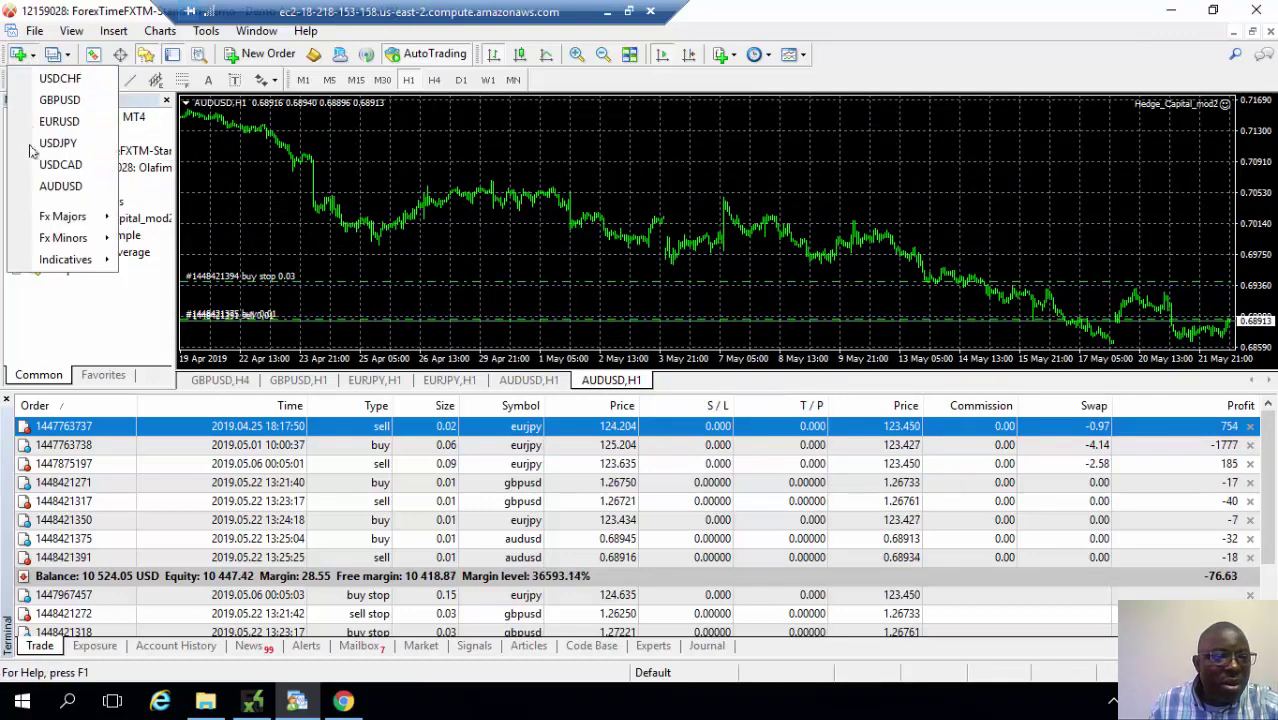
mouse_move(62, 216)
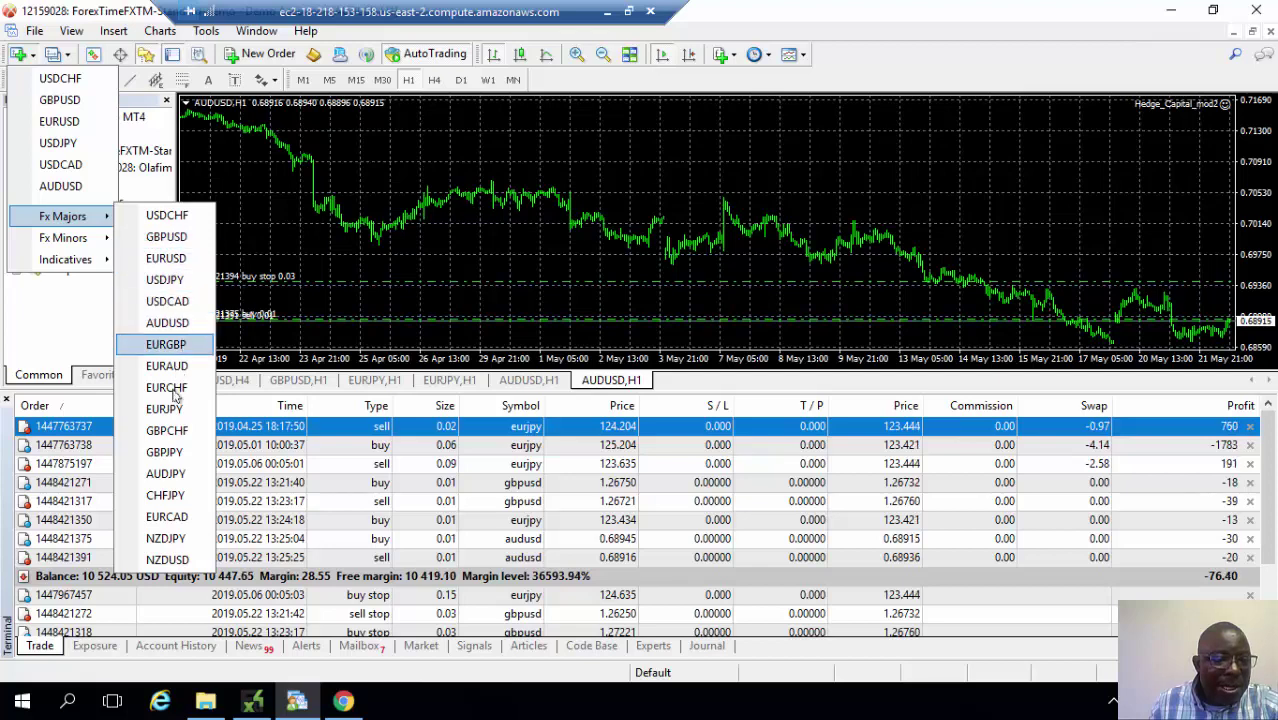
left_click(165, 452)
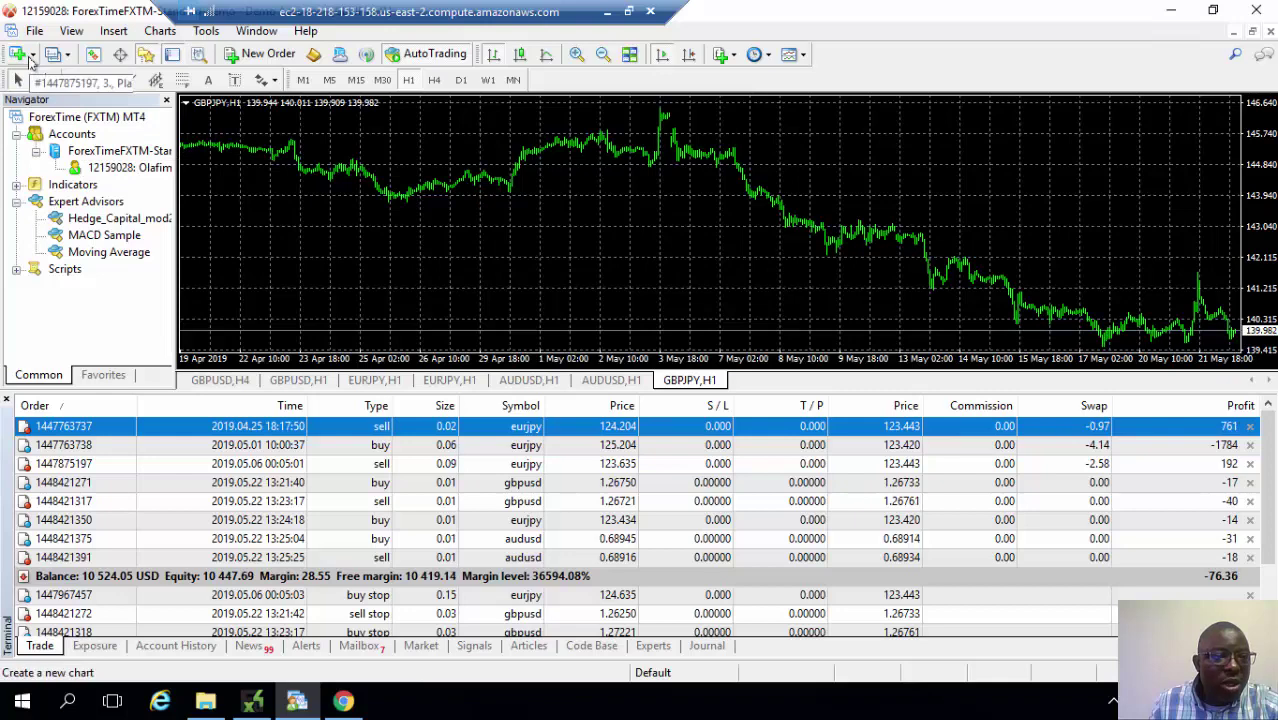
left_click(32, 55)
mouse_move(62, 216)
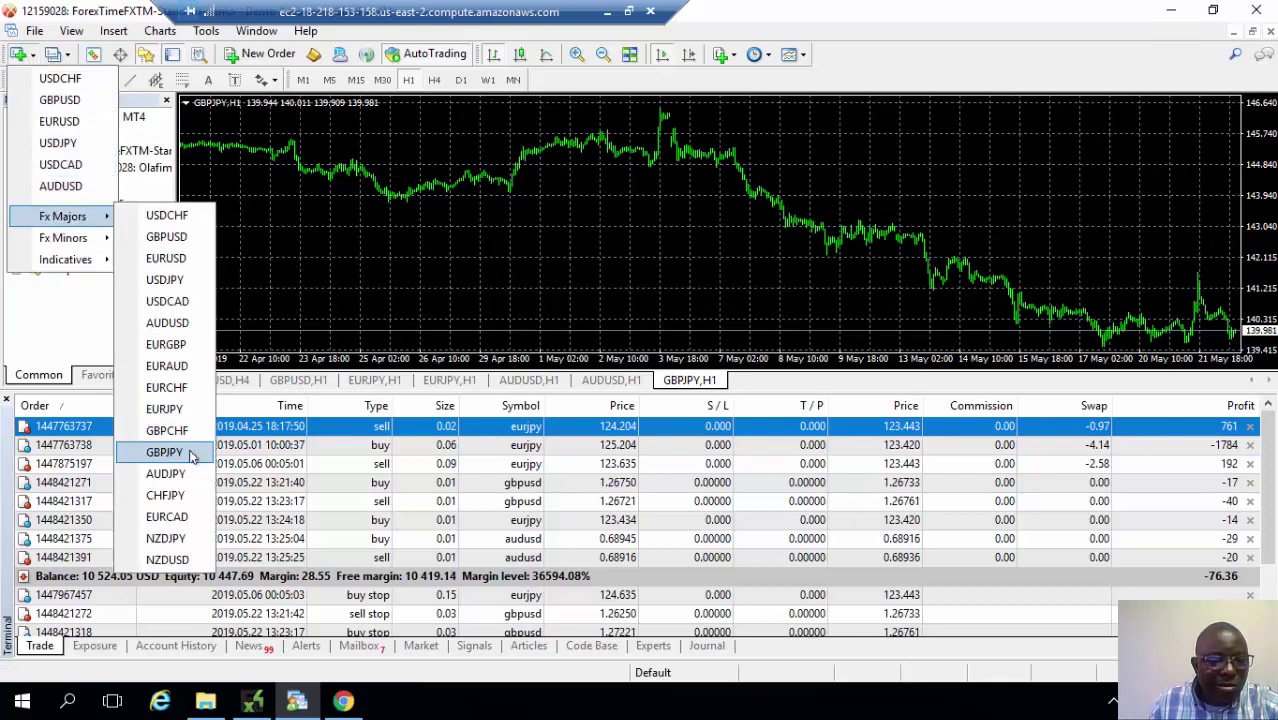
left_click(166, 452)
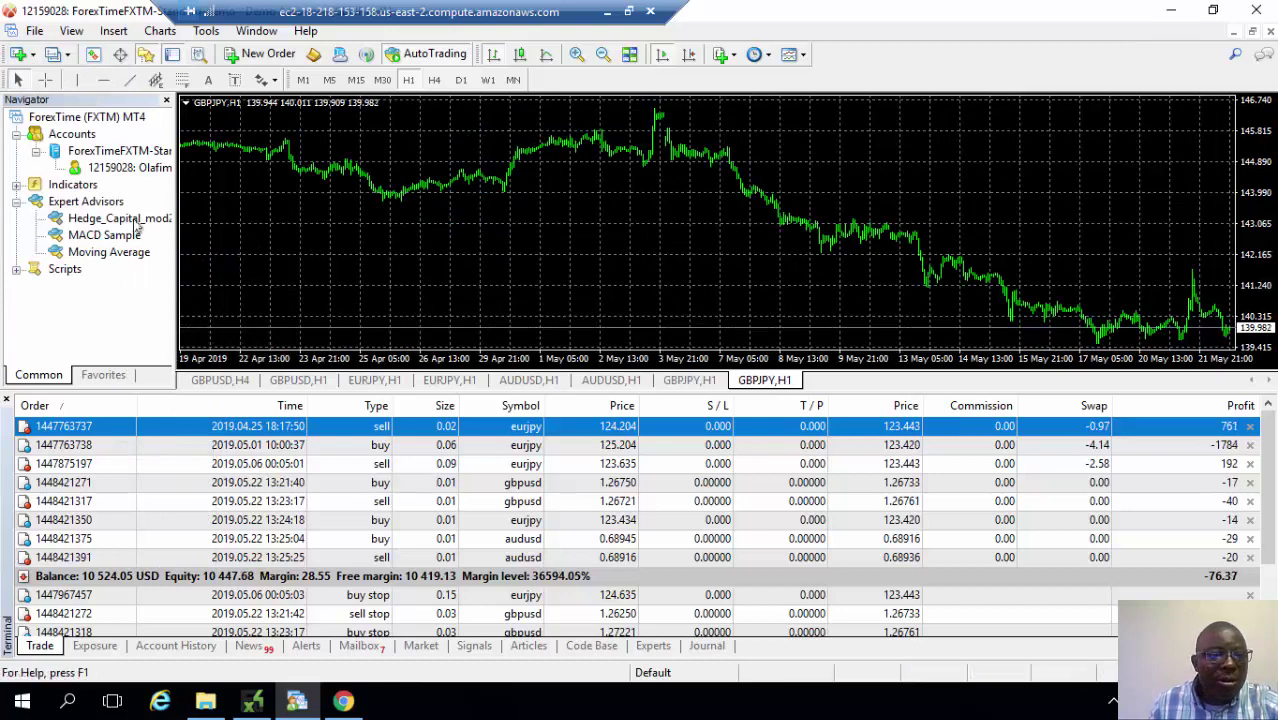
Step: Attach Hedge_Capital_mod2 to one GBPJPY chart with the UniversalSet_BUY.set preset
left_click_drag(120, 218, 558, 288)
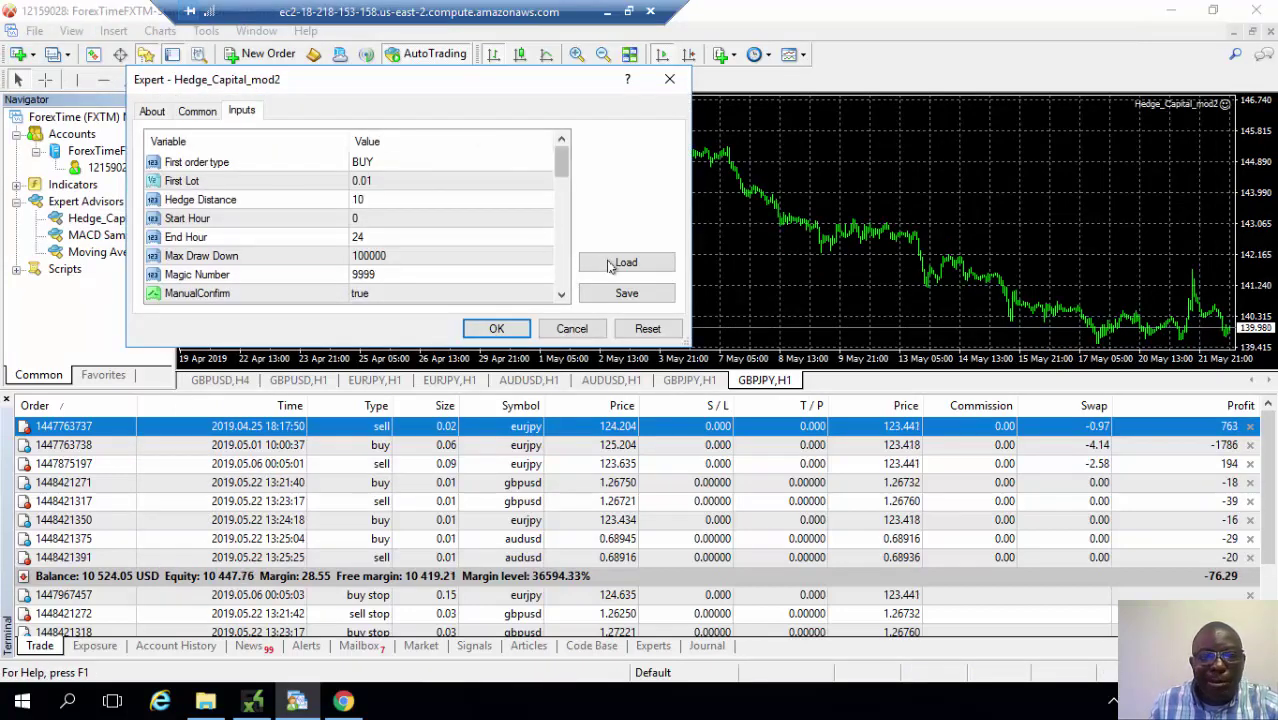
left_click(626, 262)
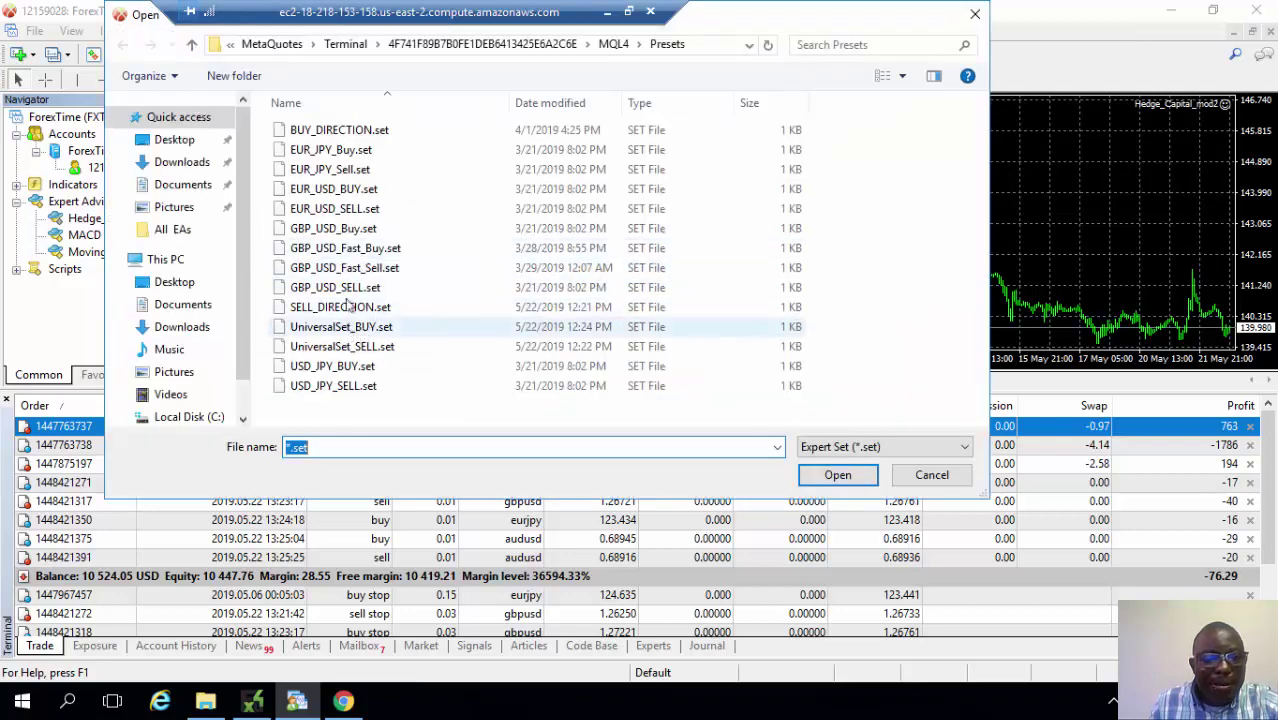
left_click(343, 328)
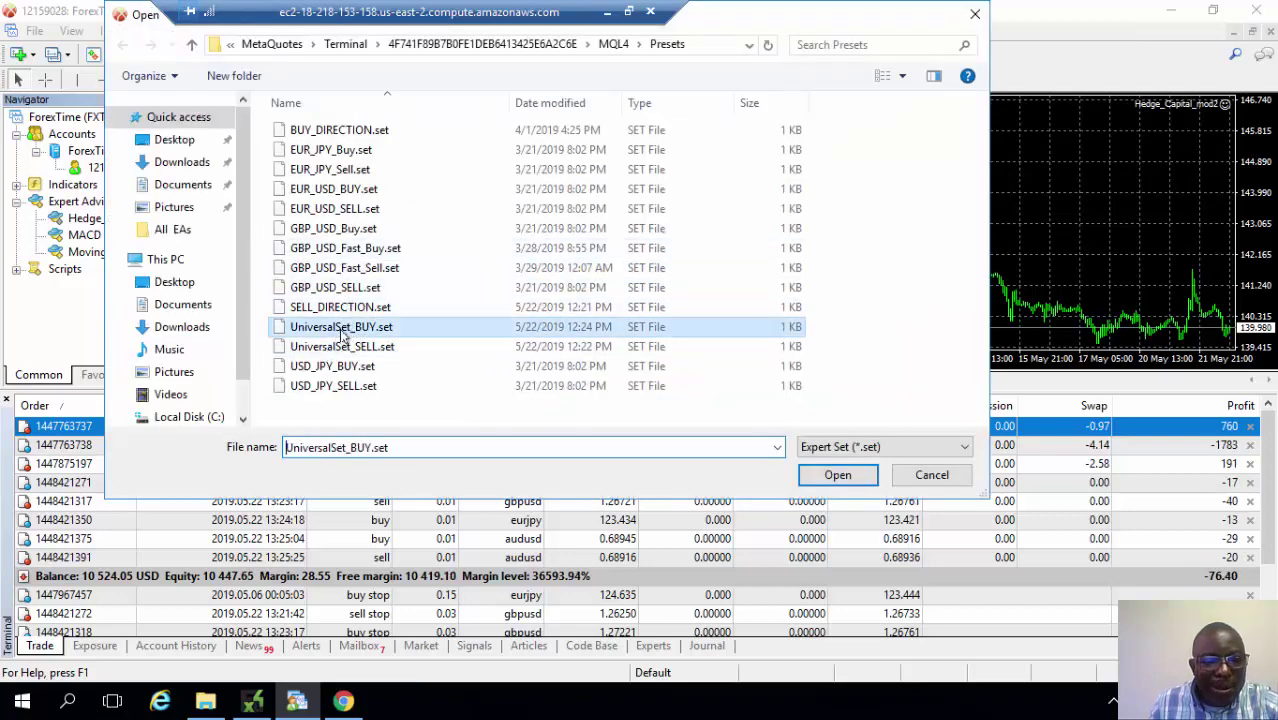
left_click(837, 475)
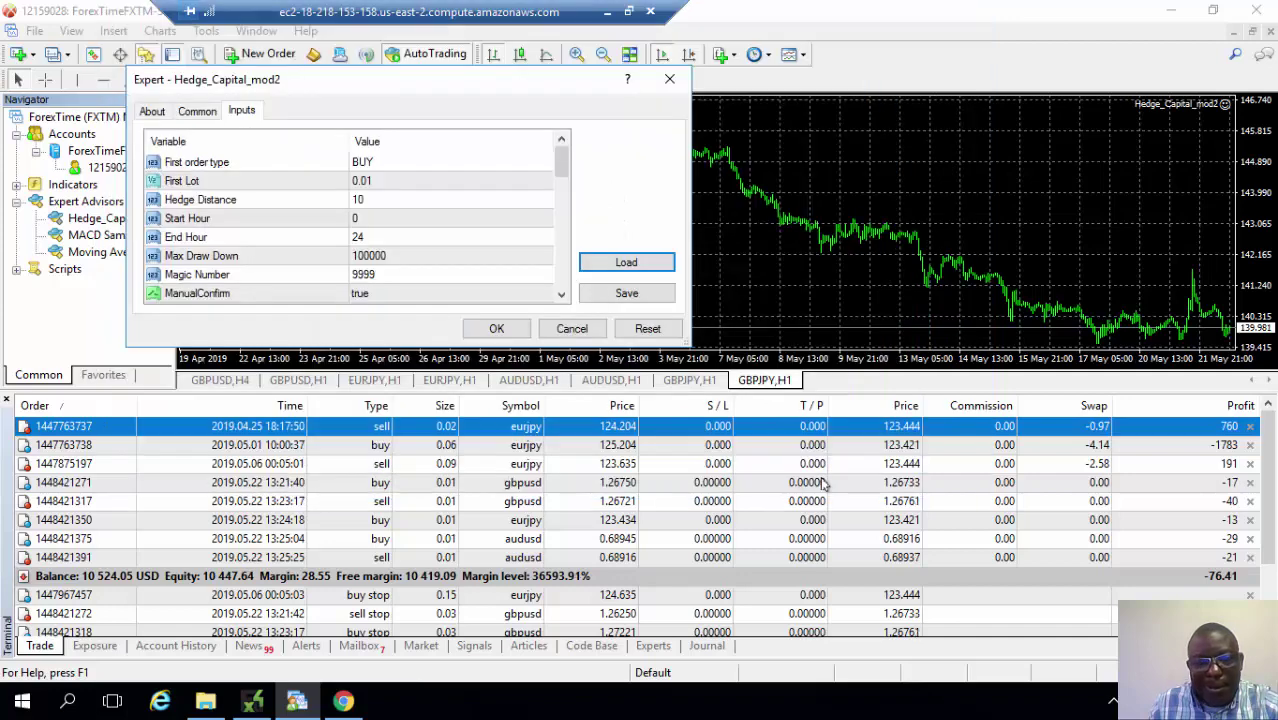
left_click(497, 328)
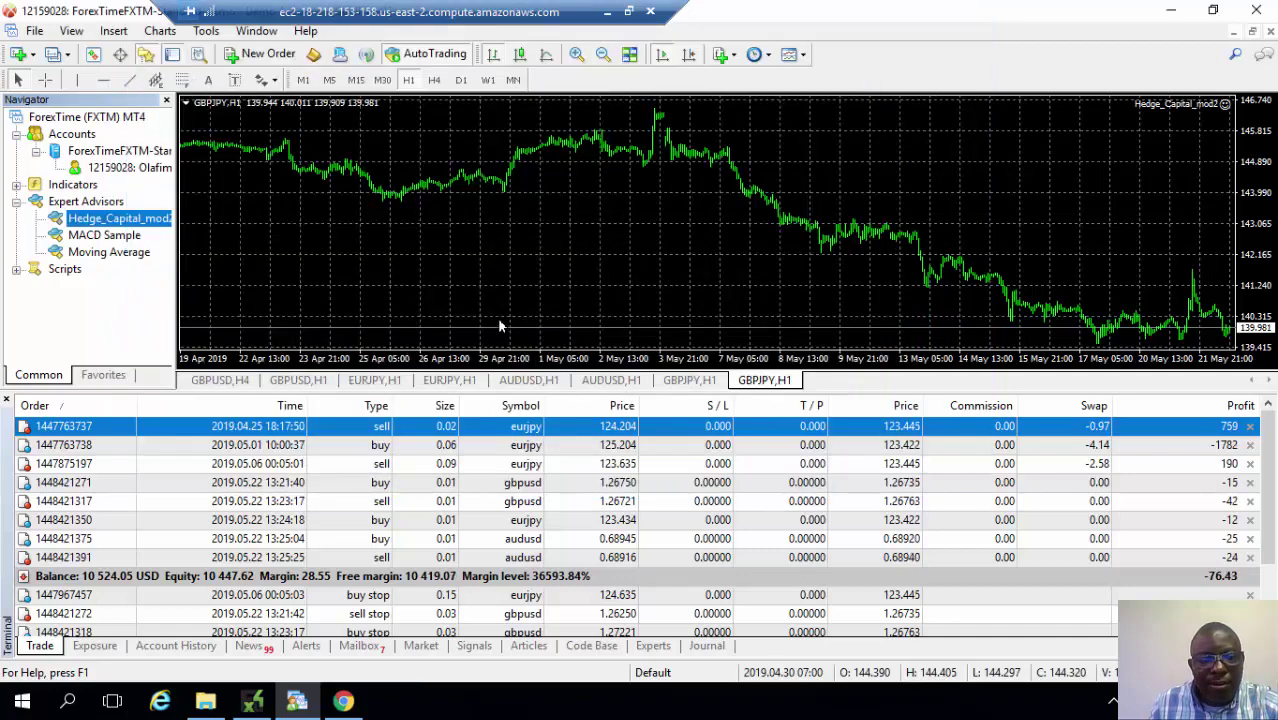
Step: Attach Hedge_Capital_mod2 to the other GBPJPY chart with the UniversalSet_SELL.set preset
left_click(690, 380)
double_click(110, 218)
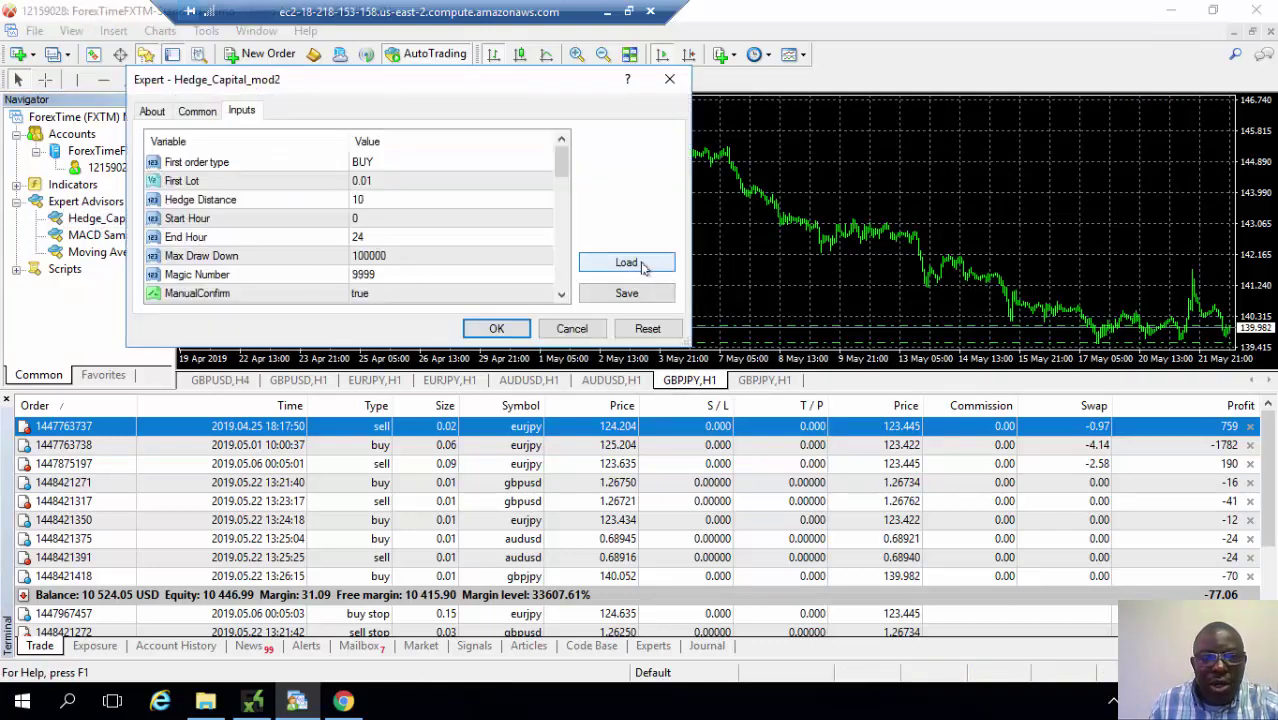
left_click(626, 262)
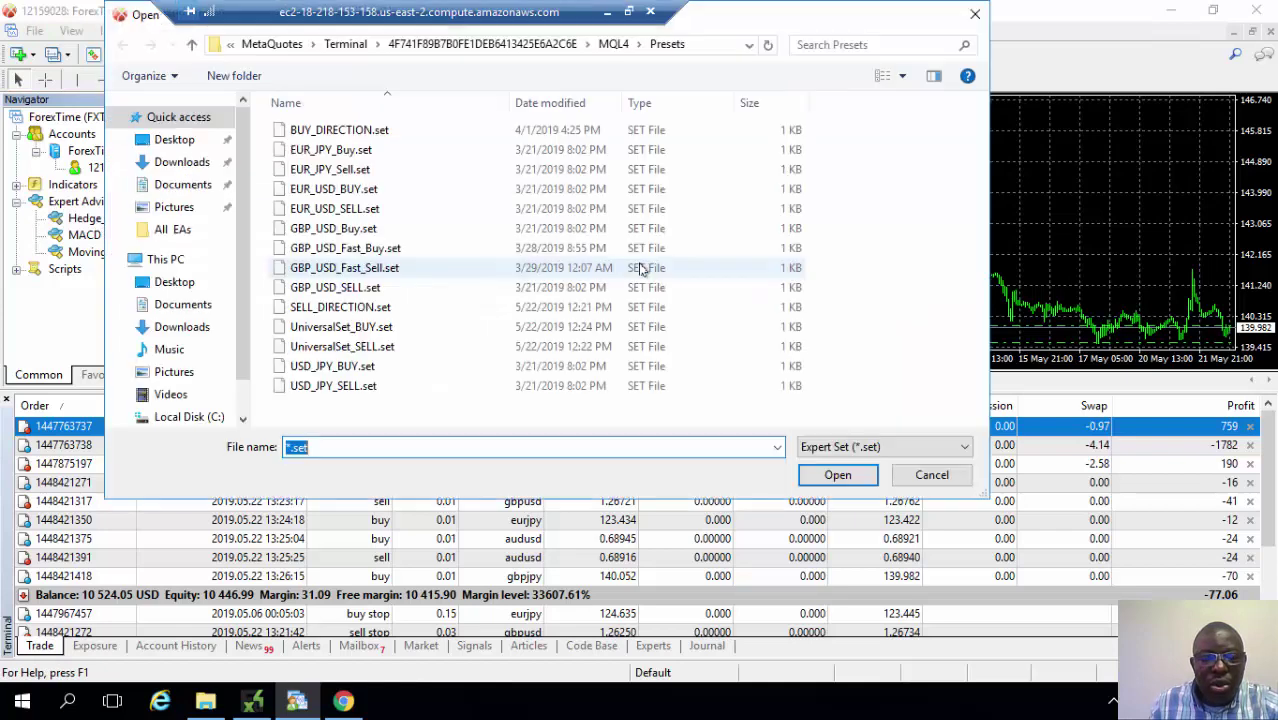
left_click(342, 346)
left_click(837, 475)
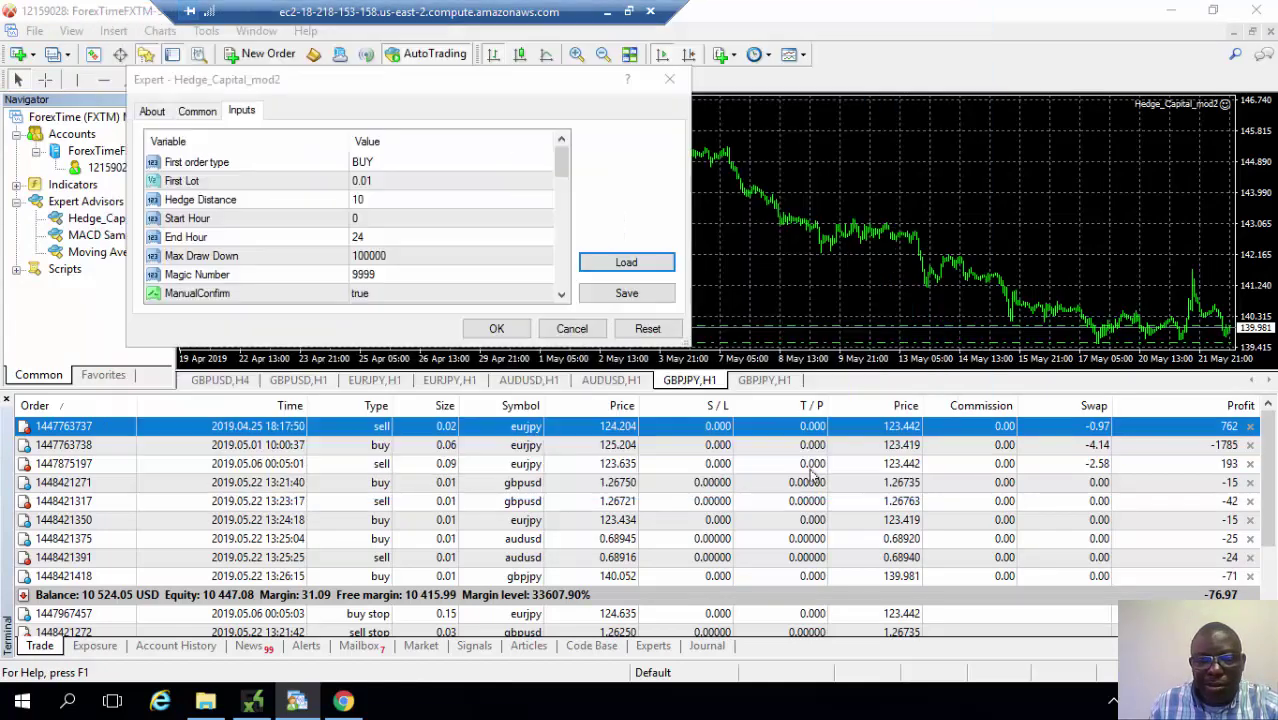
left_click(498, 329)
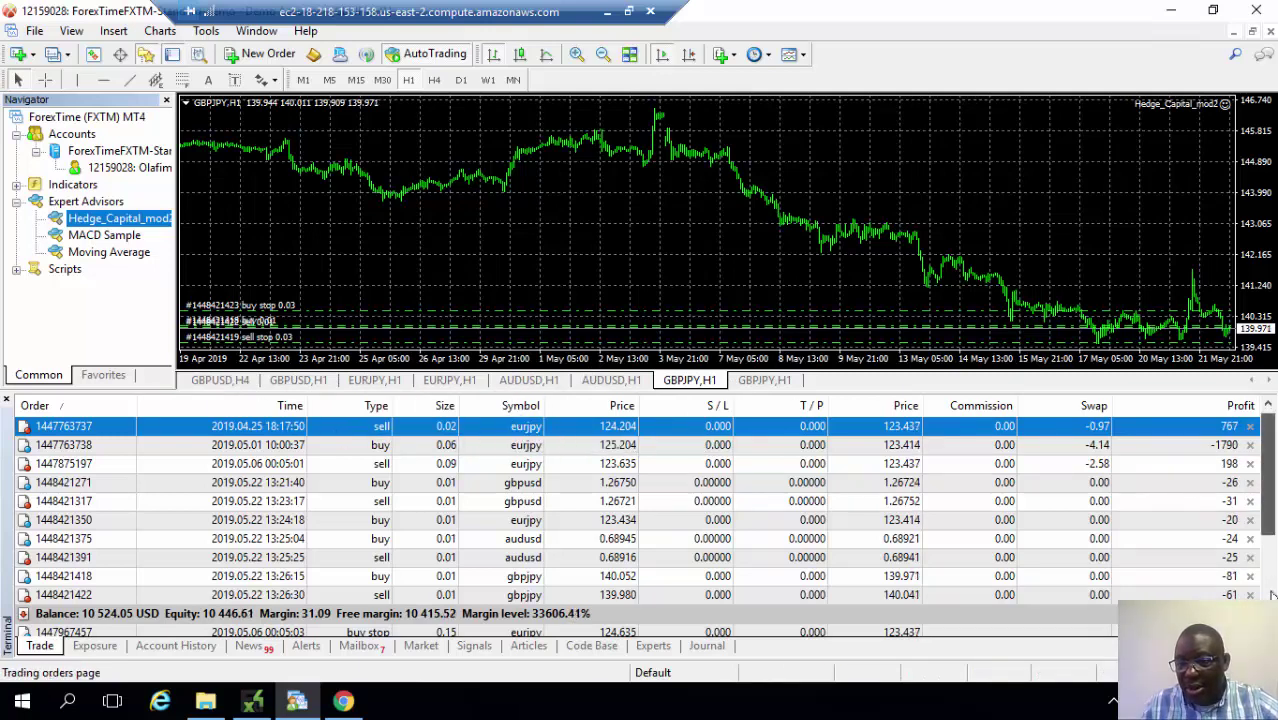
left_click_drag(1268, 470, 1268, 600)
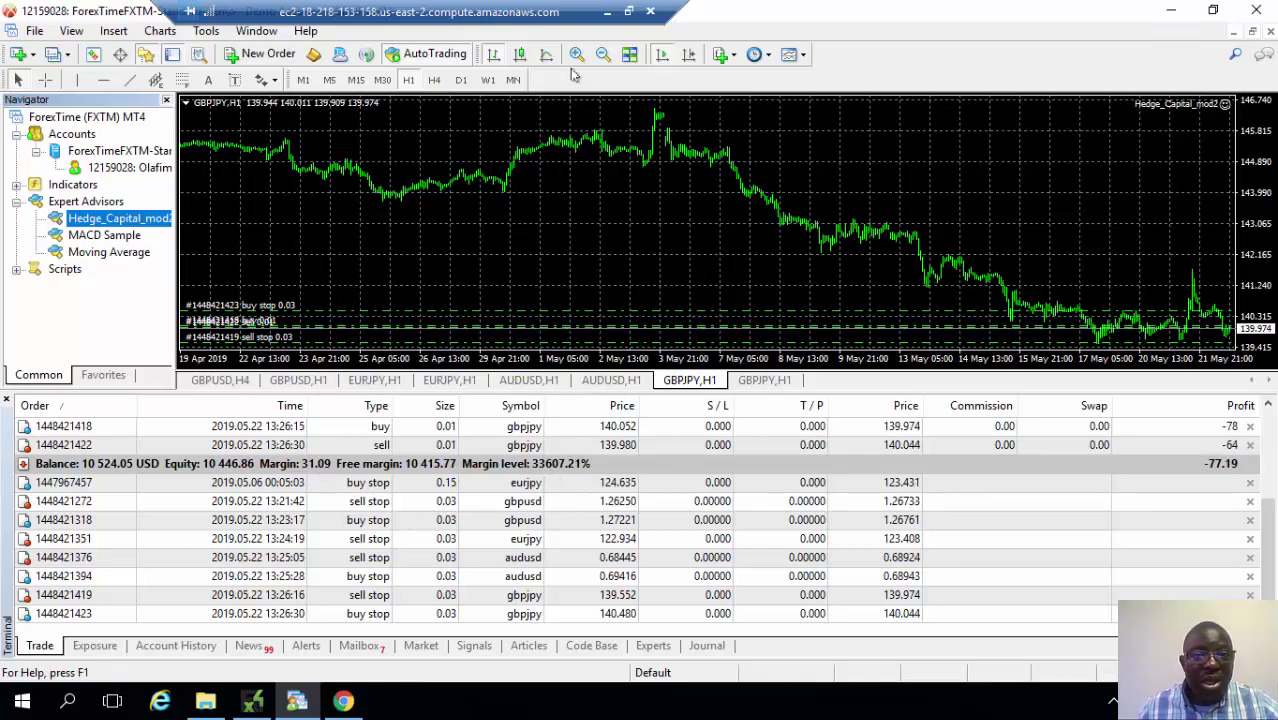
Step: Close and confirm disconnecting the EC2 Remote Desktop session, then bring up local MetaTrader 4
left_click(602, 56)
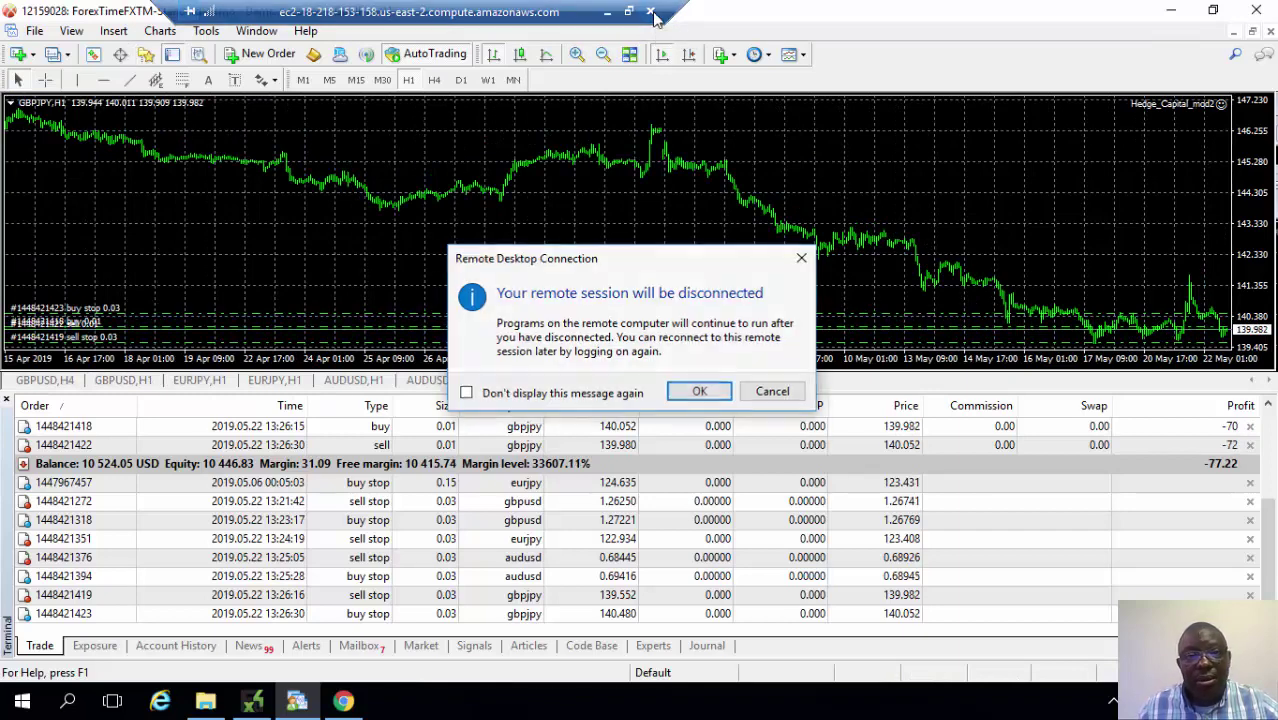
left_click(699, 391)
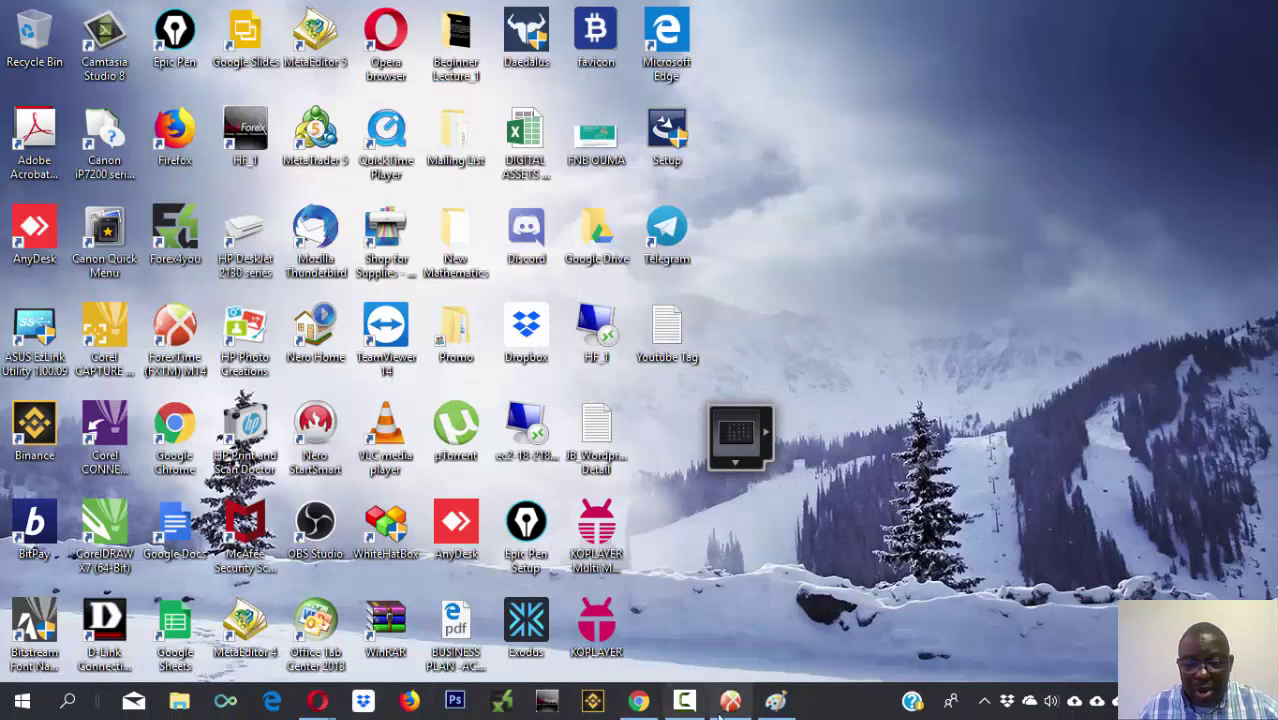
left_click(728, 703)
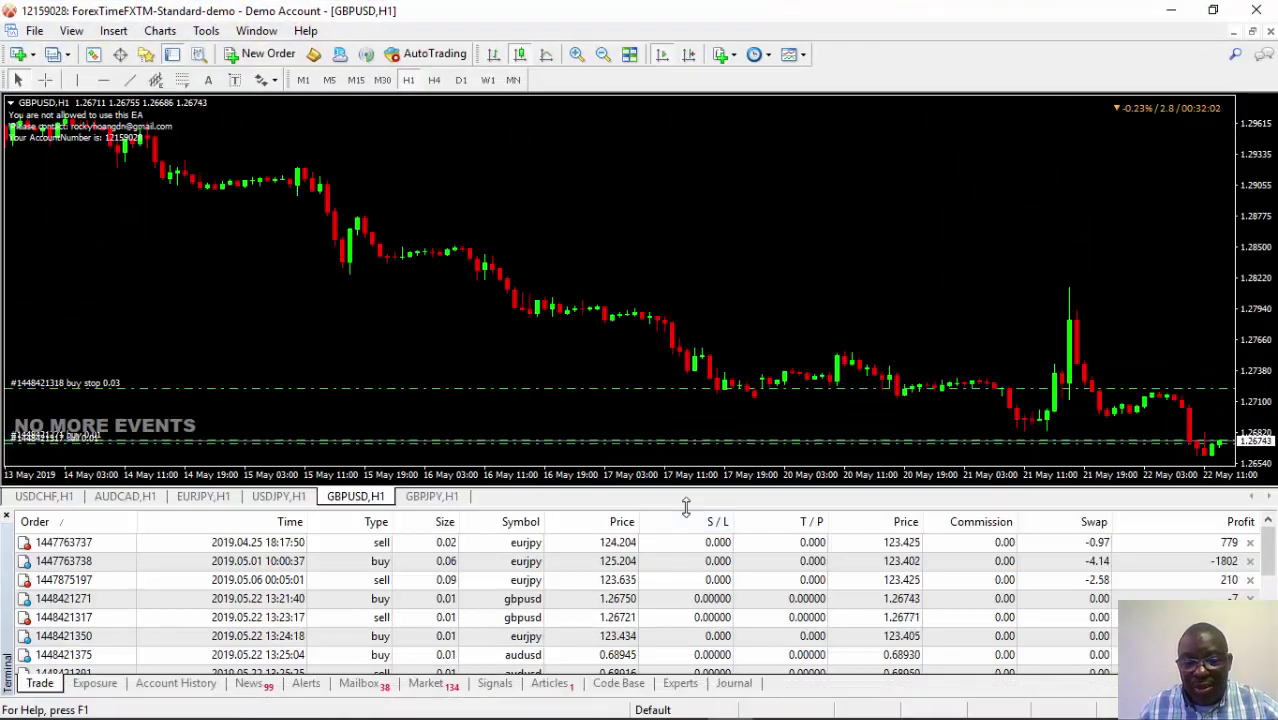
Step: Drag the Terminal splitter upward to show more open trades and pending orders
left_click_drag(686, 507, 688, 380)
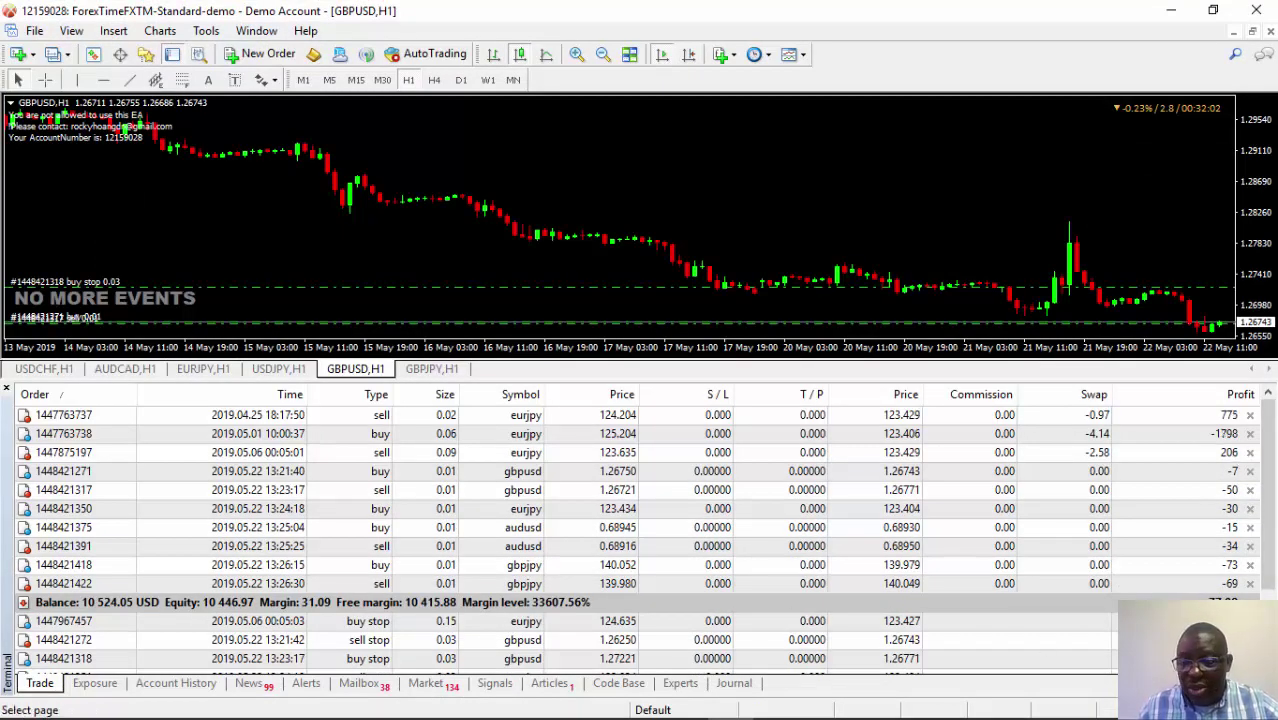
scroll(640, 530, "down", 5)
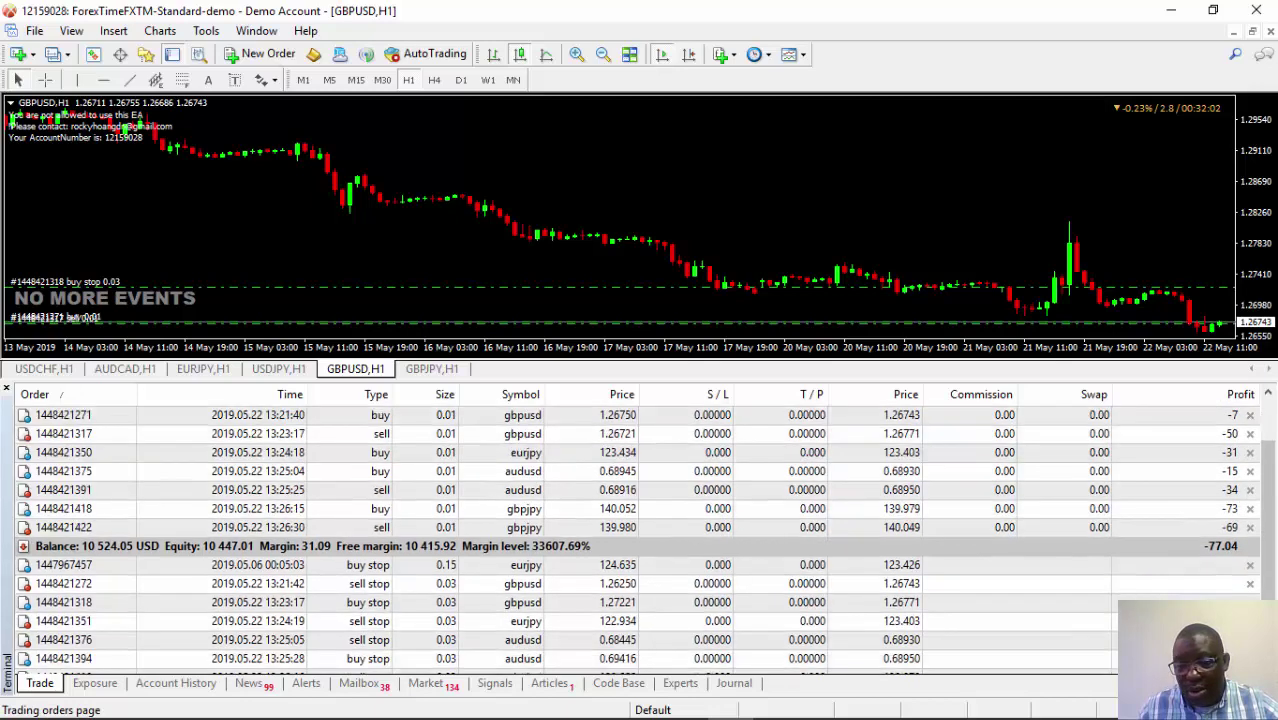